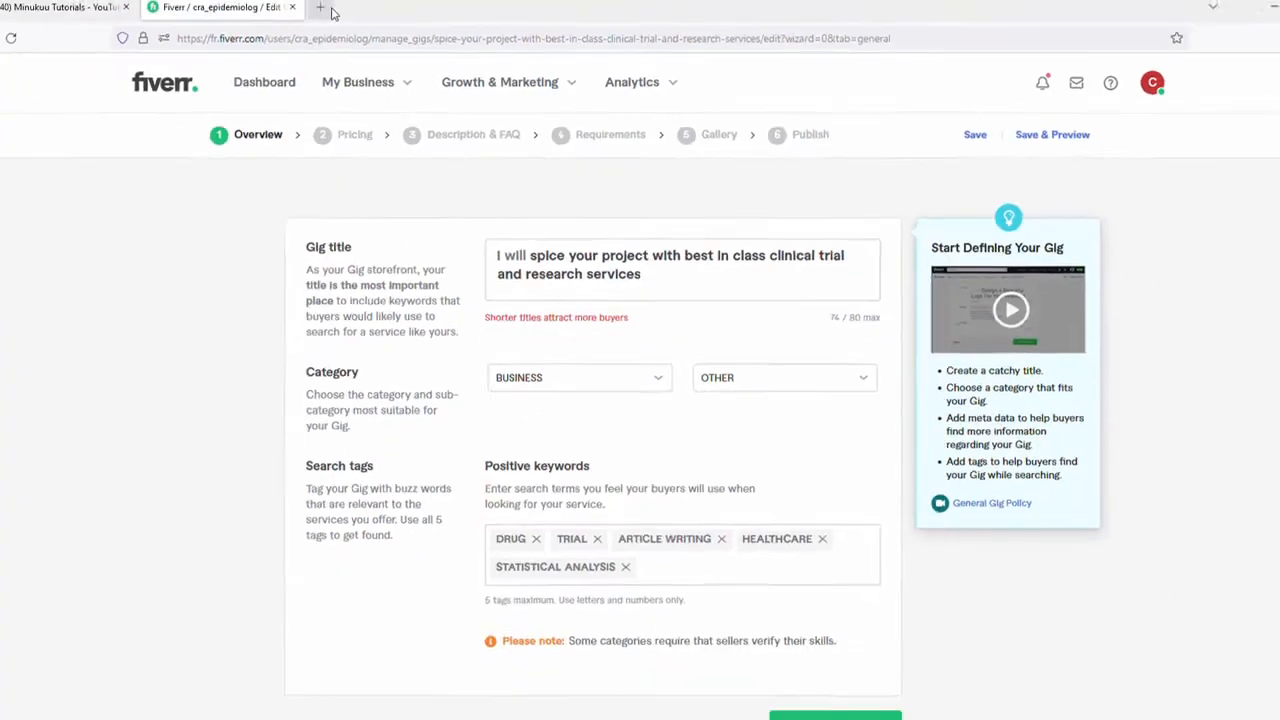
- Search the web for fiverr in a new browser tab and open the fiverr.com site
click(321, 8)
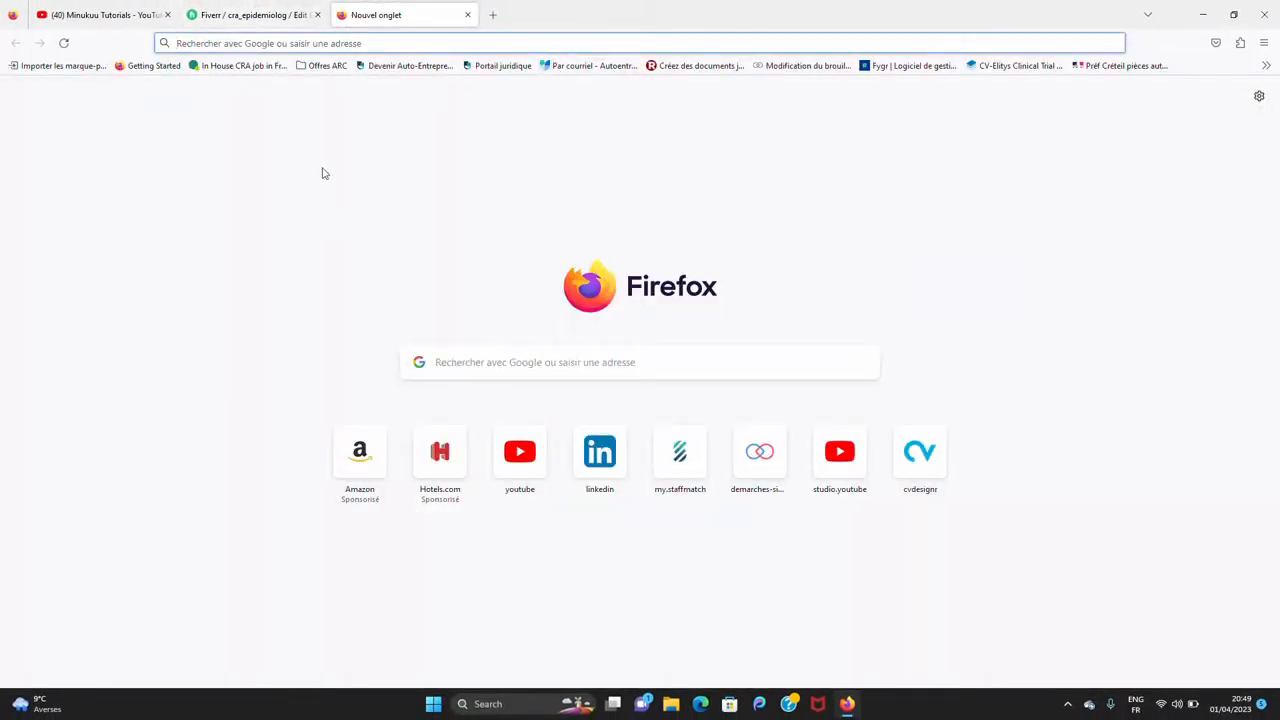
click(270, 18)
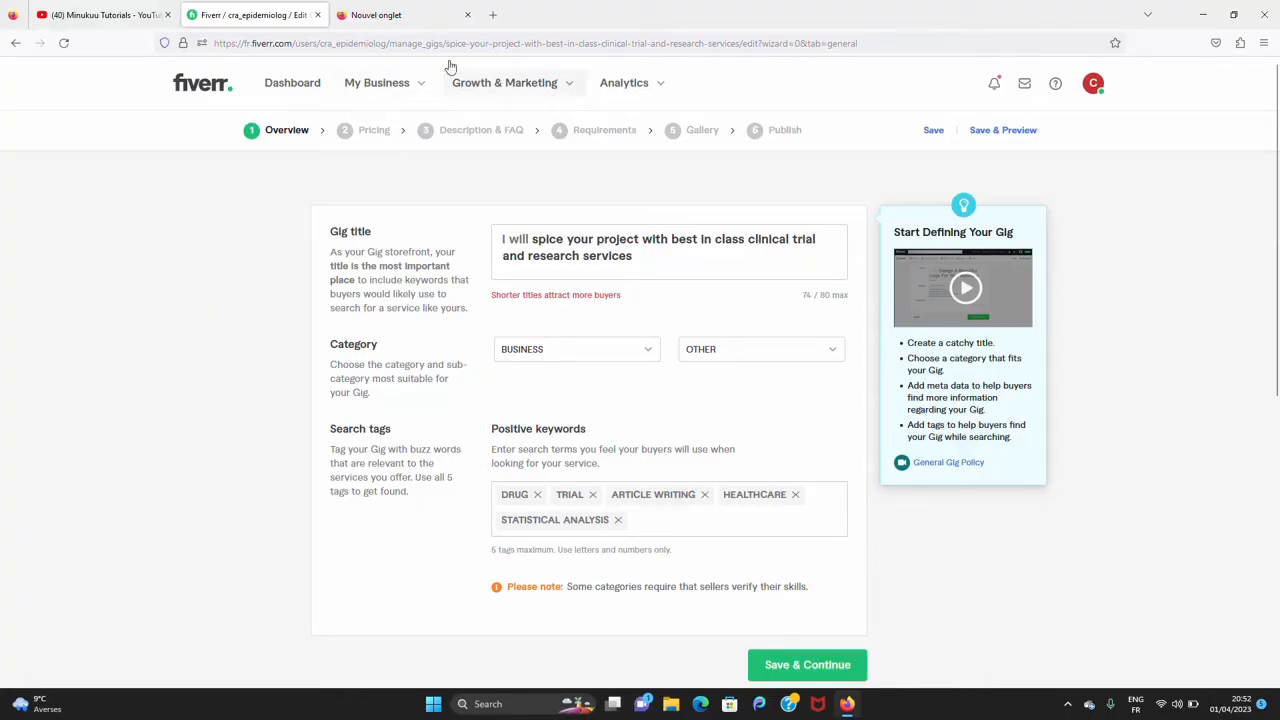
click(415, 17)
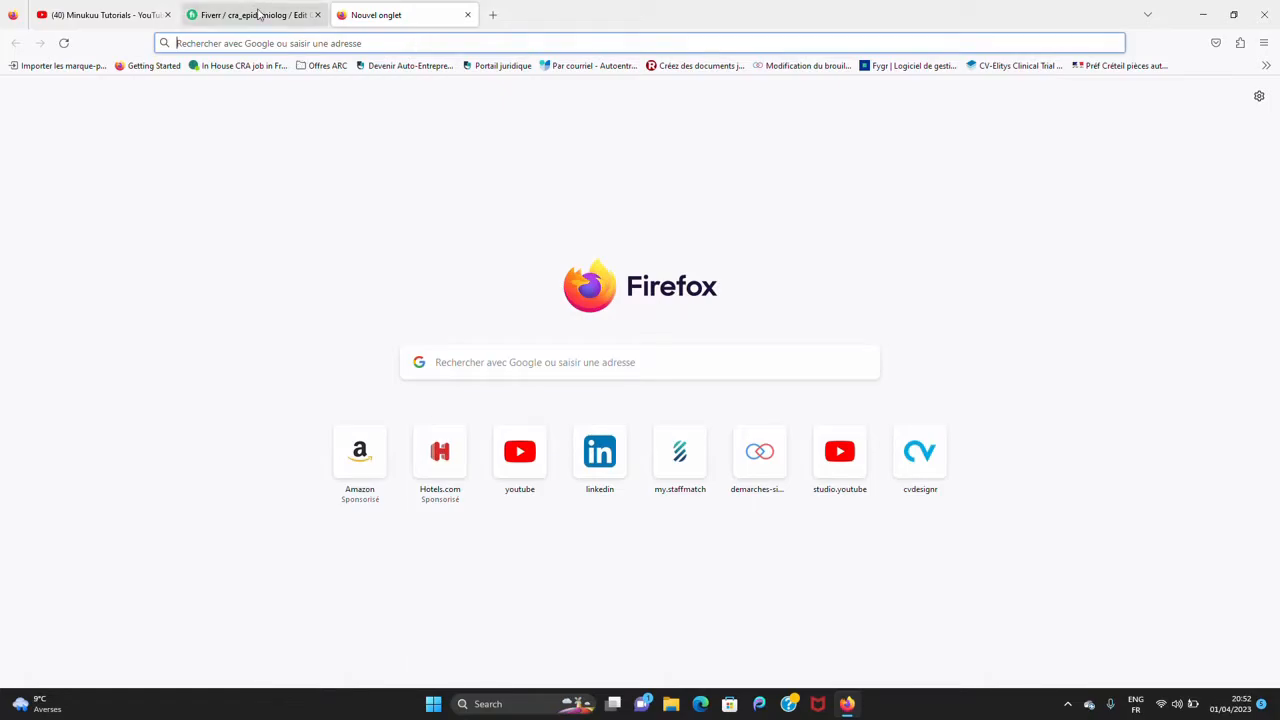
text(fiver)
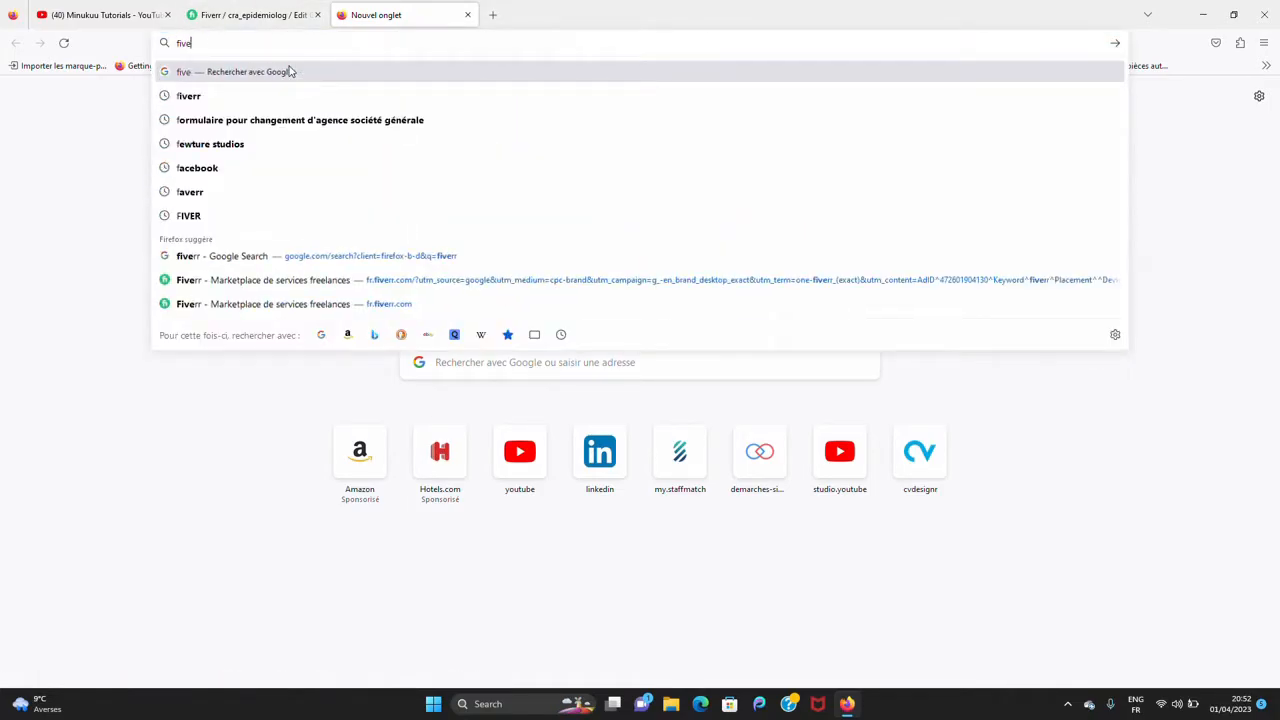
click(238, 97)
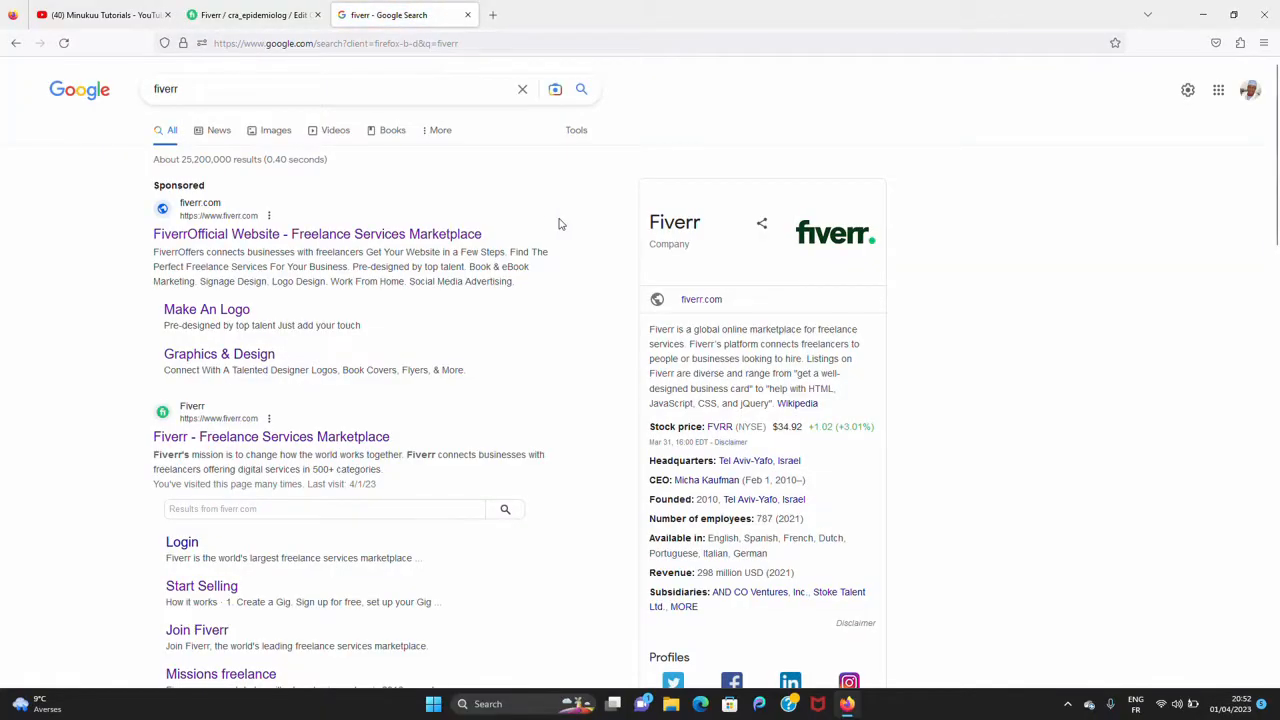
click(710, 300)
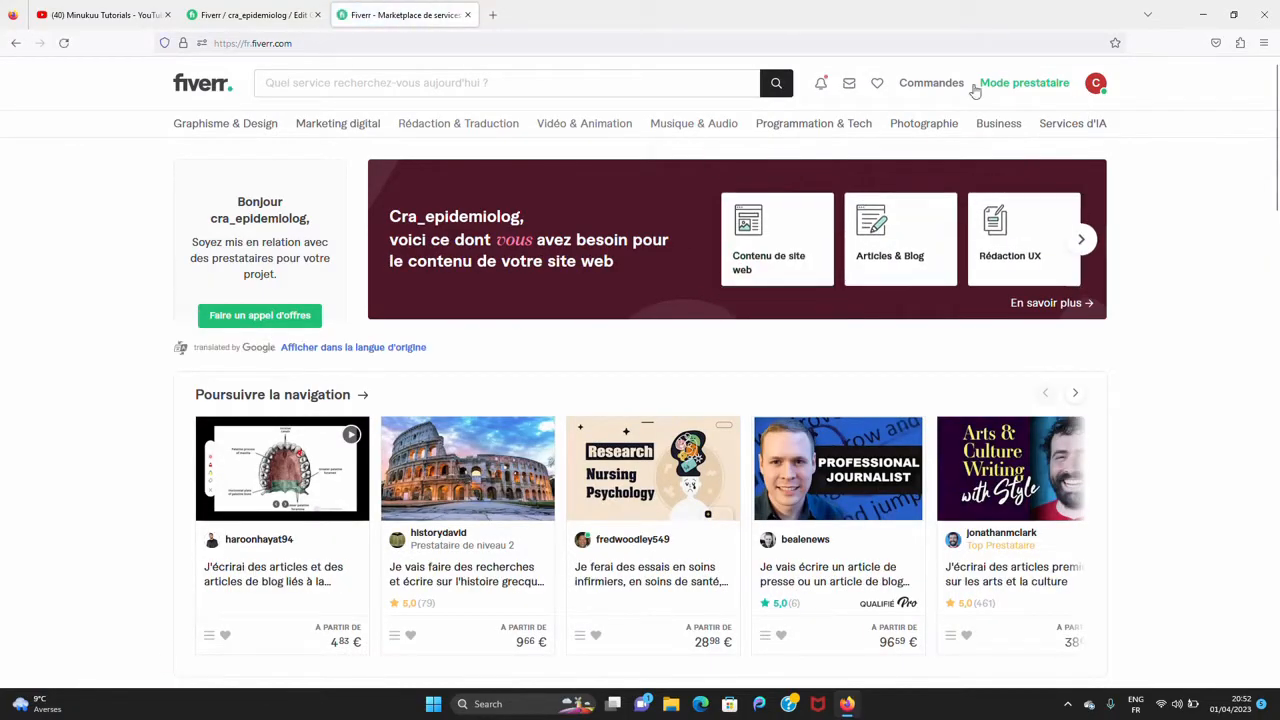
- Change the Fiverr site language to English
click(1096, 84)
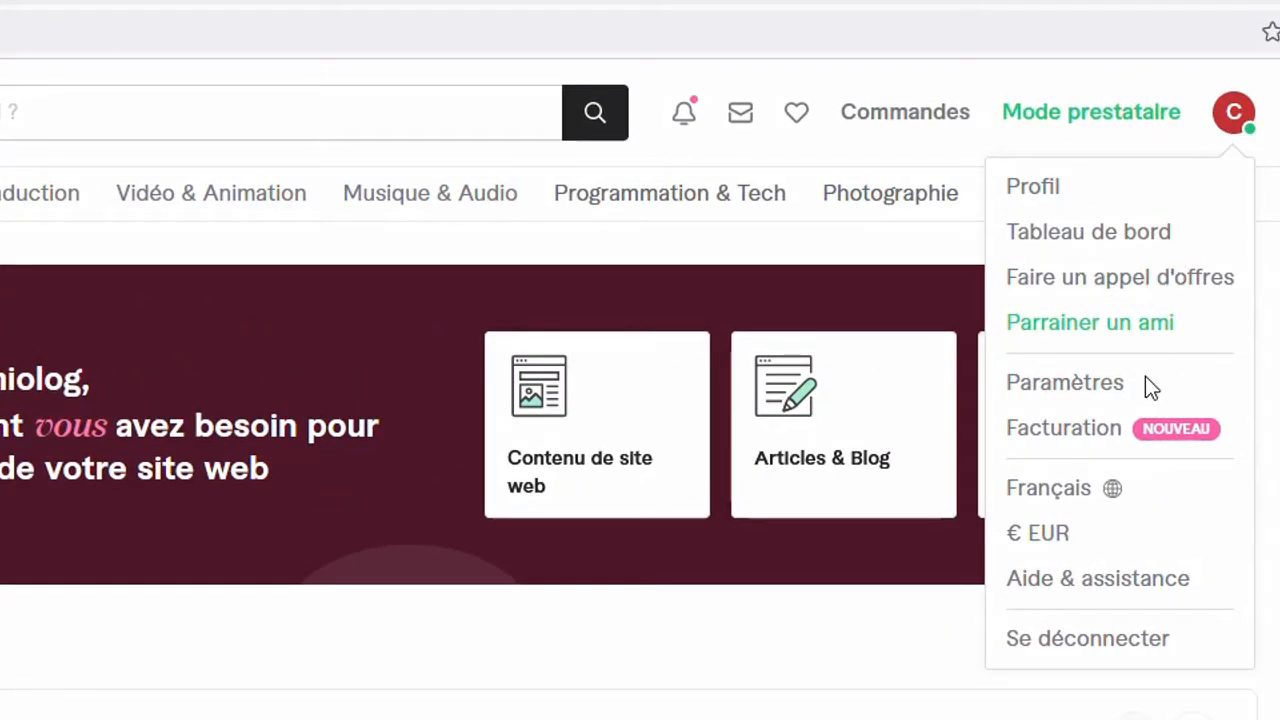
click(1111, 493)
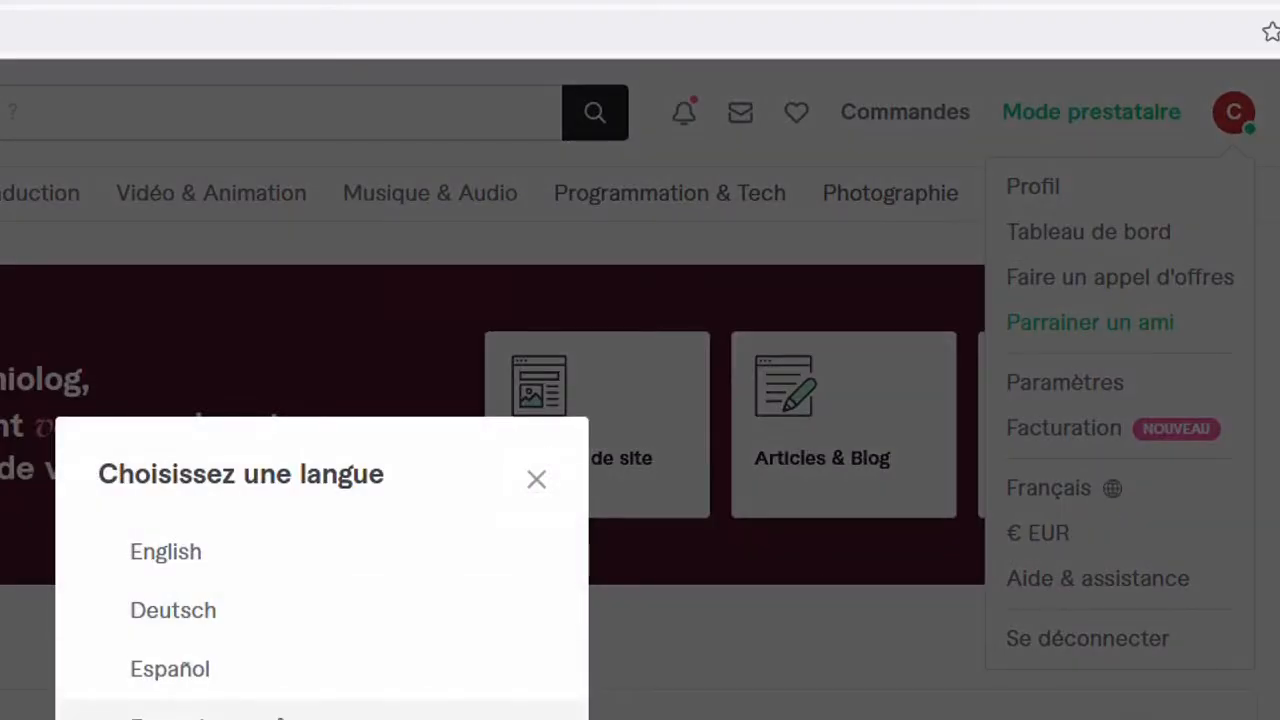
click(172, 562)
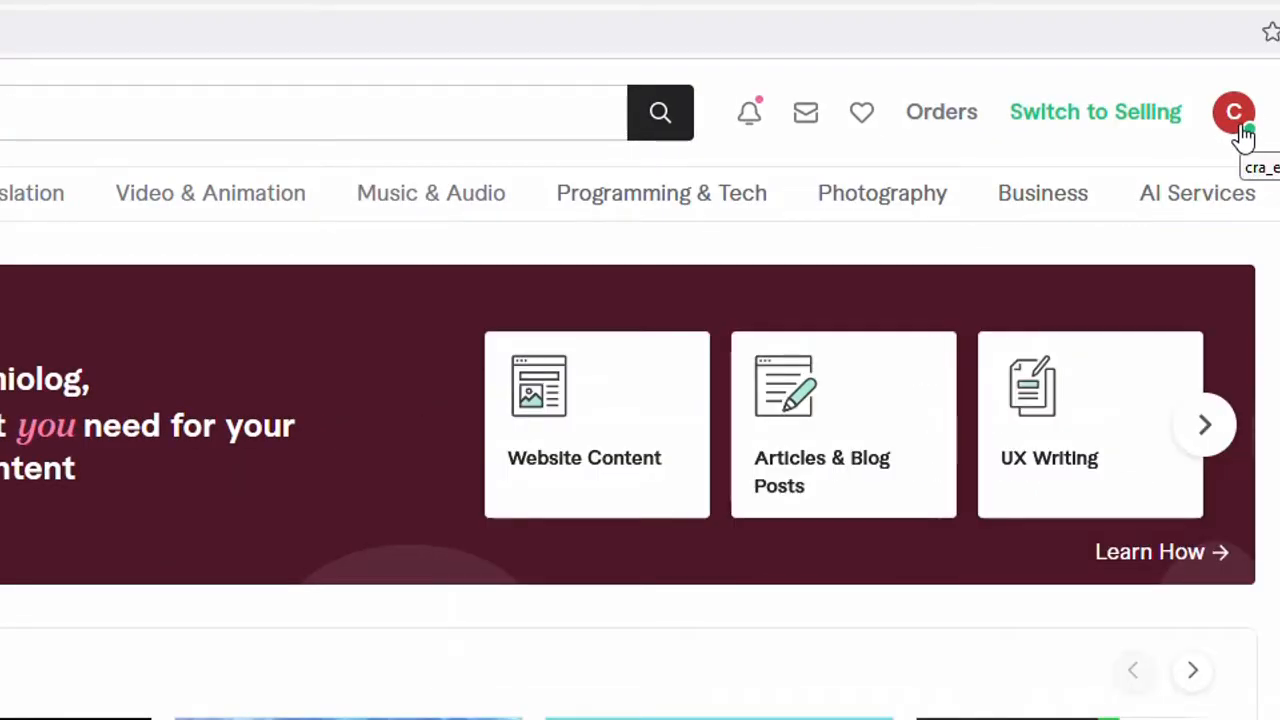
- Go to the seller profile and open the draft gig about clinical trial and research services for editing
click(1236, 114)
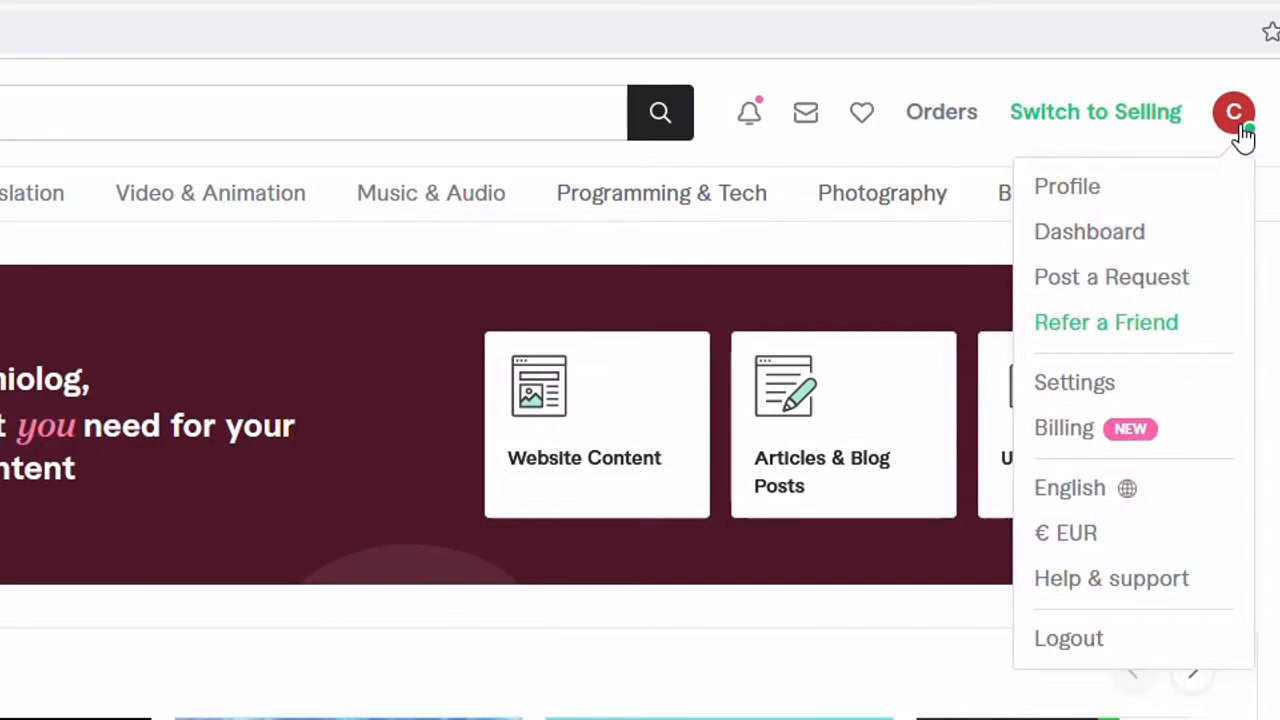
click(1238, 128)
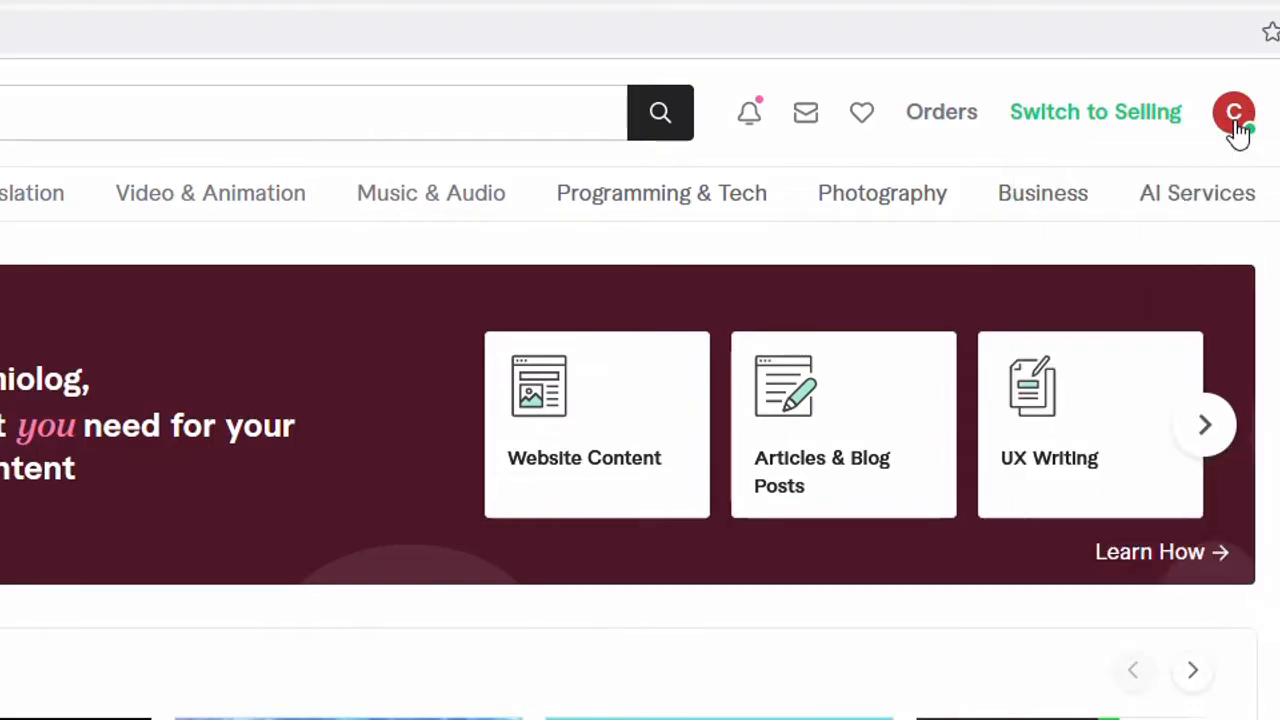
click(1238, 128)
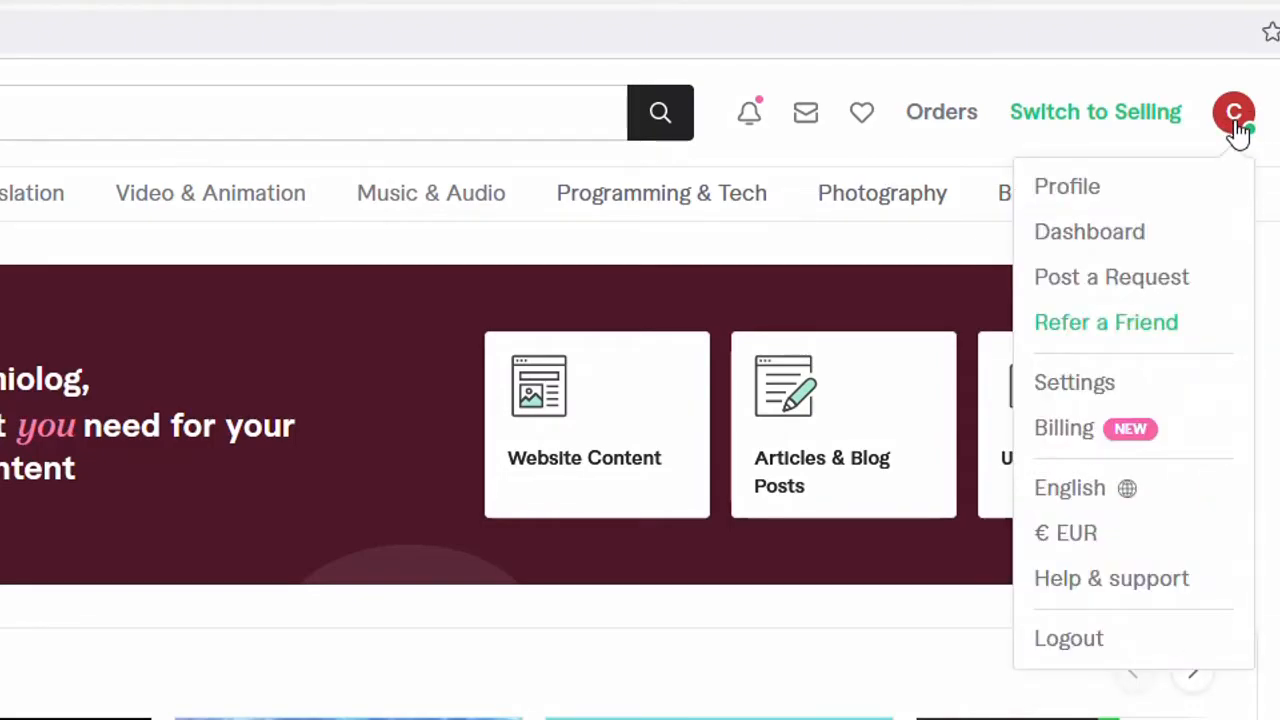
click(1113, 205)
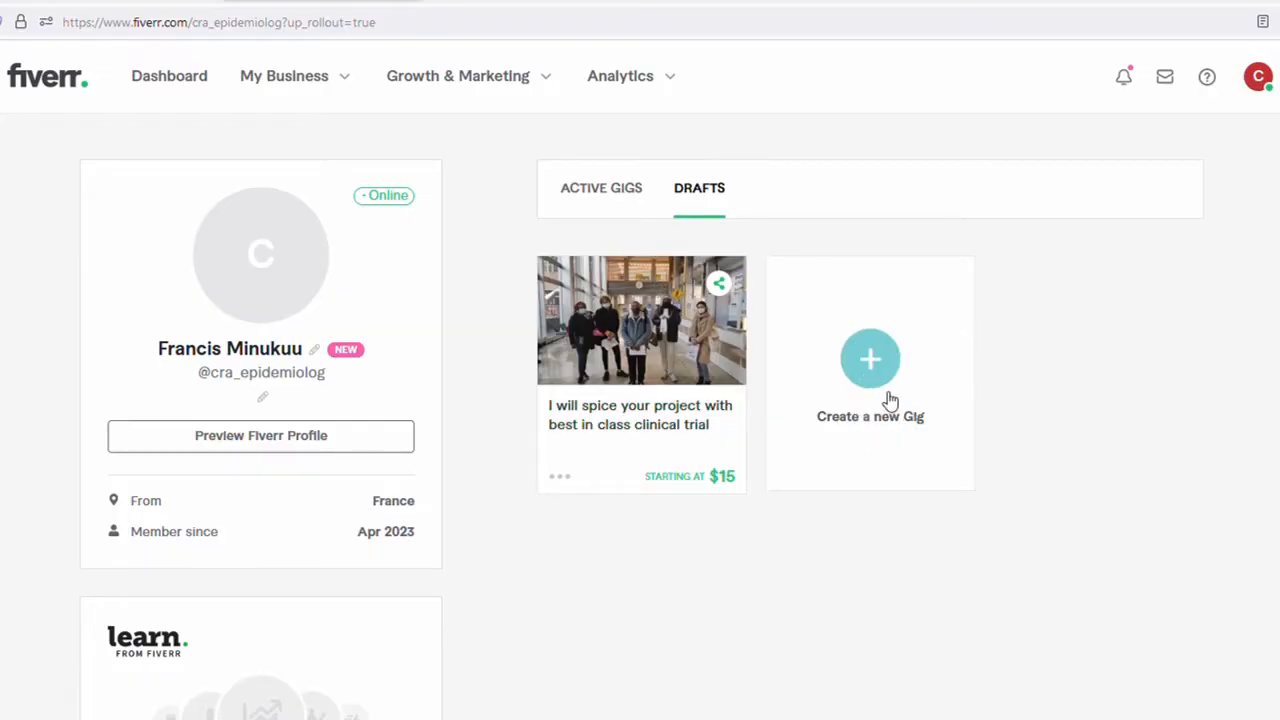
click(641, 327)
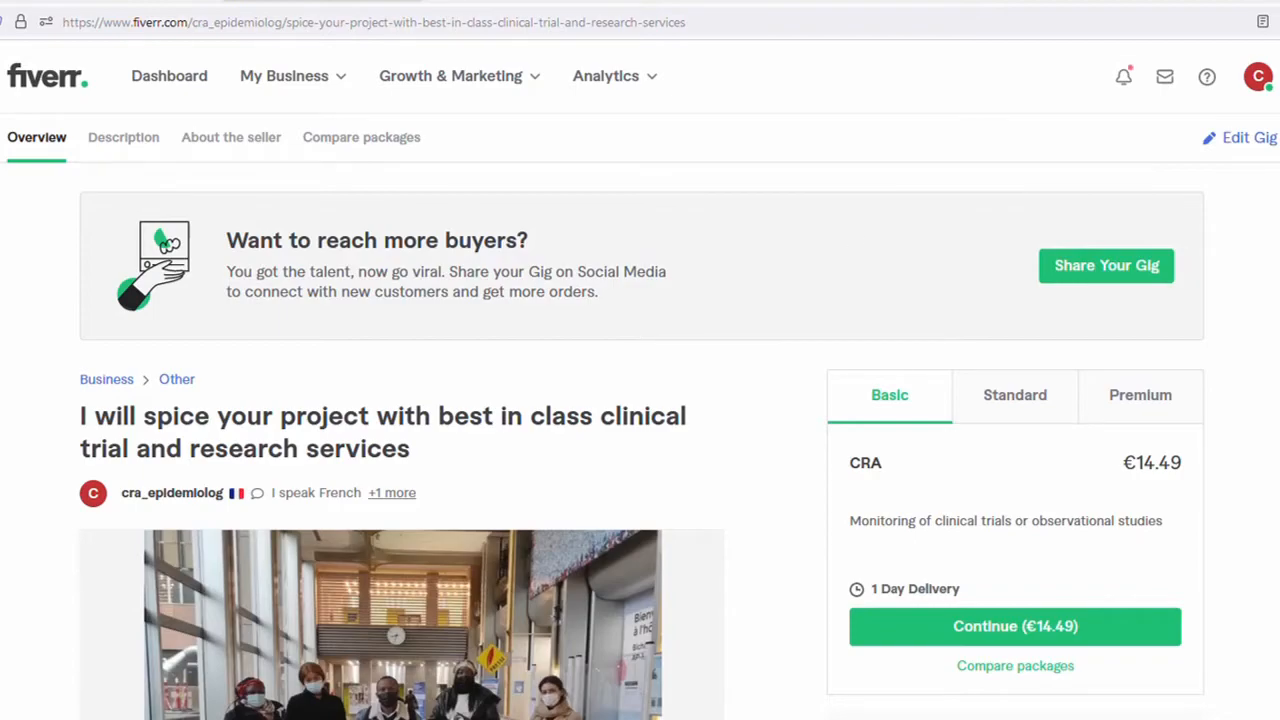
click(1243, 150)
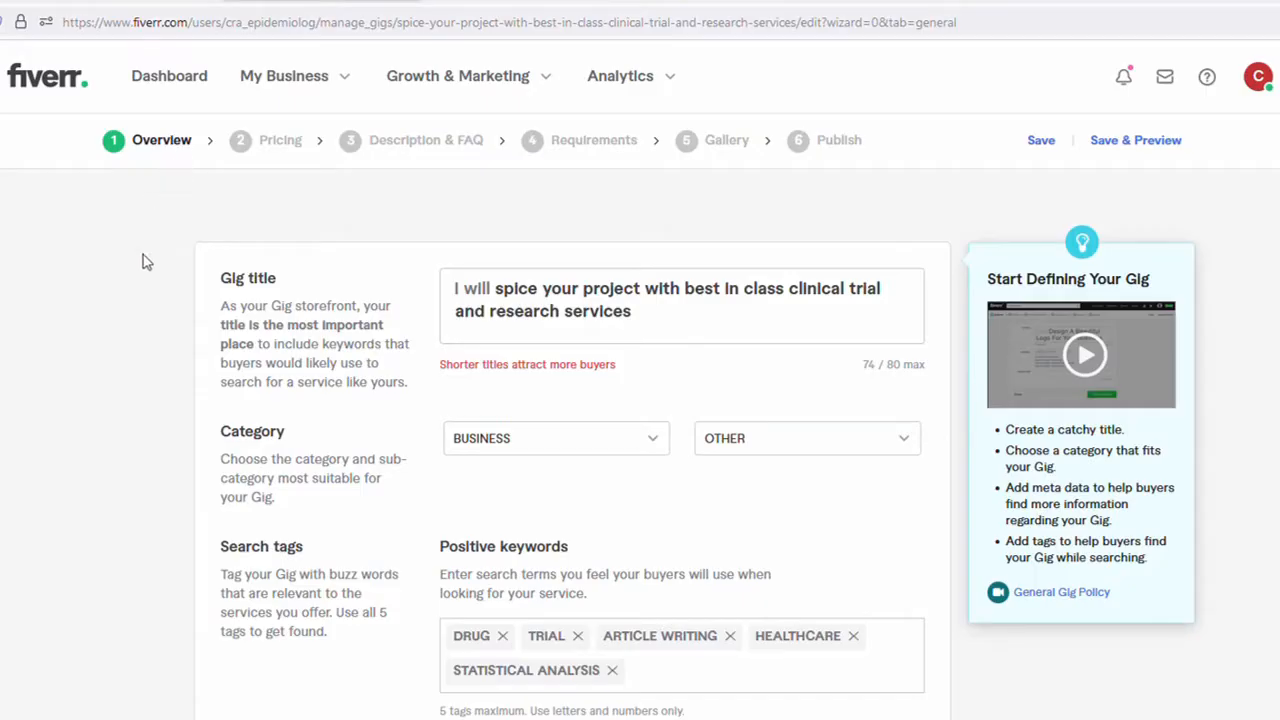
- Review the gig title and browse the available main categories, keeping the current selection
click(492, 289)
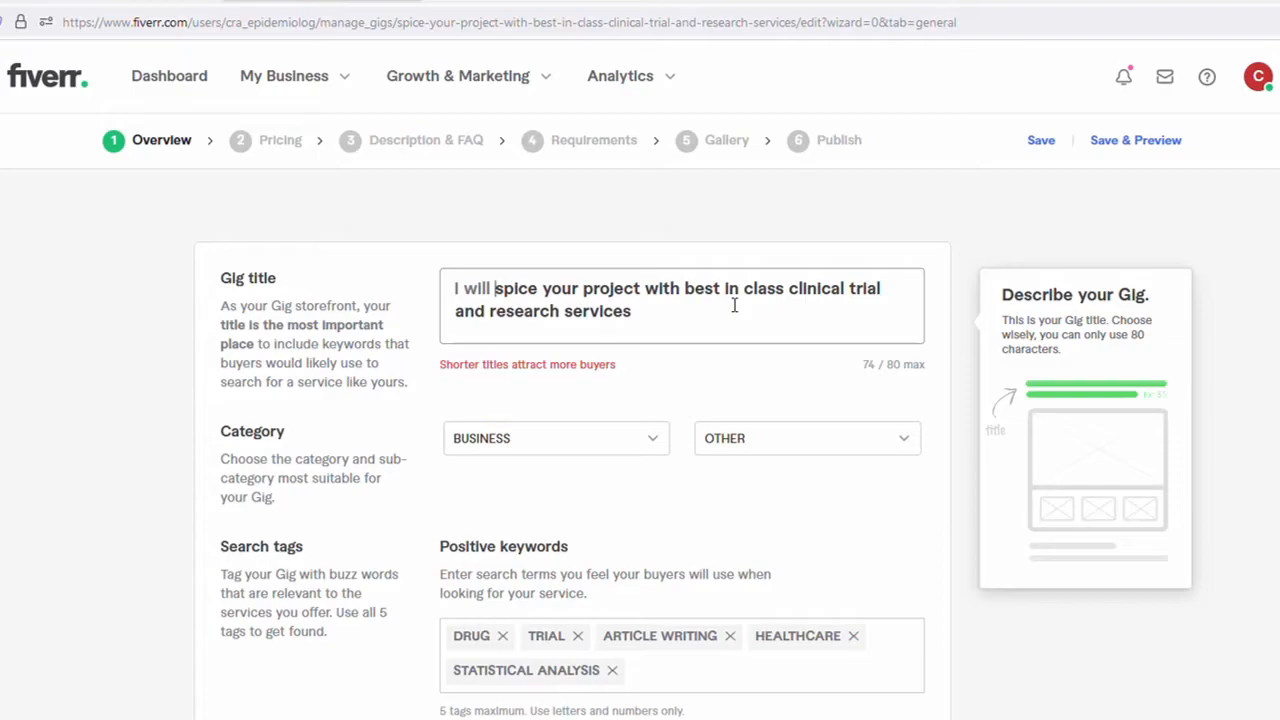
click(634, 312)
click(671, 377)
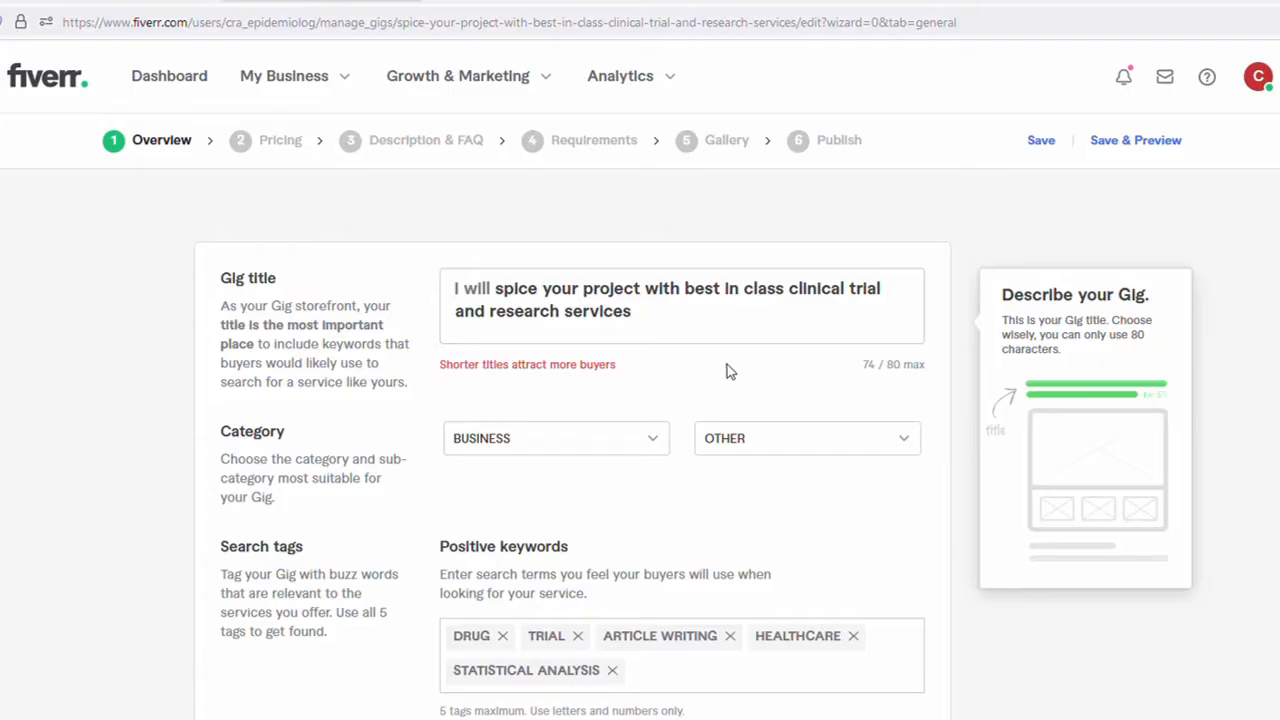
scroll(537, 484, down, 2)
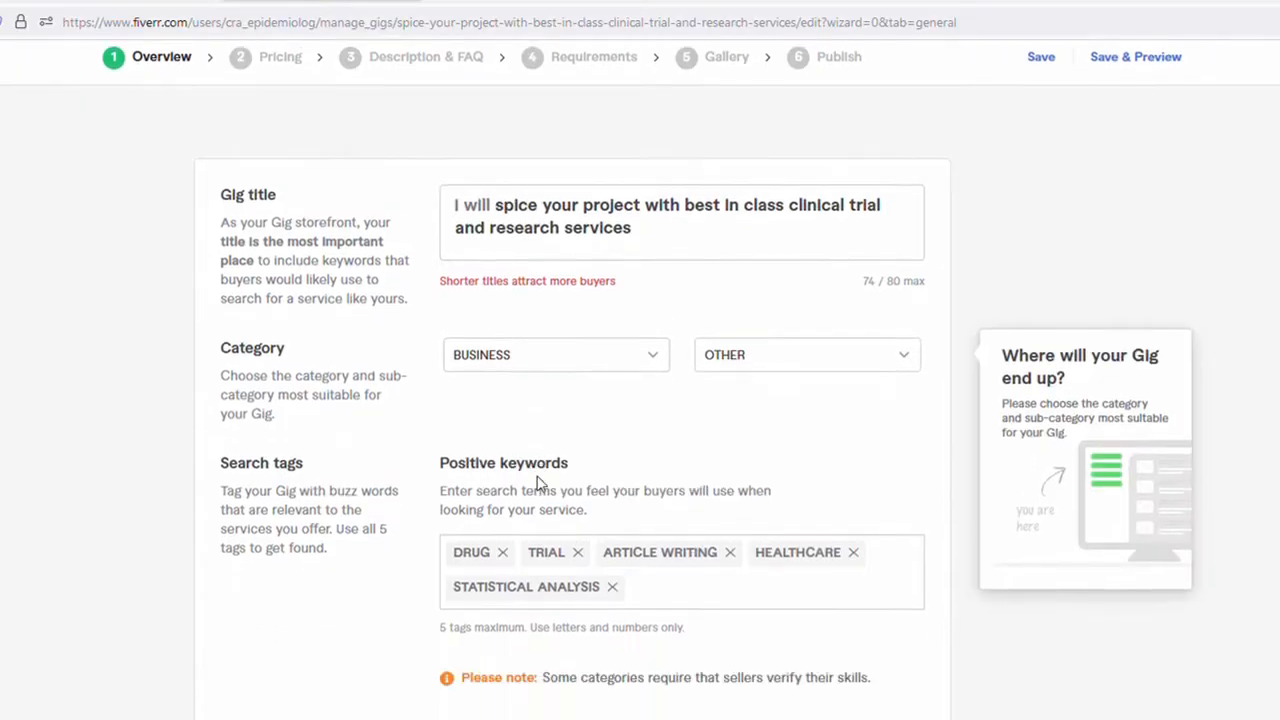
mouse_move(534, 391)
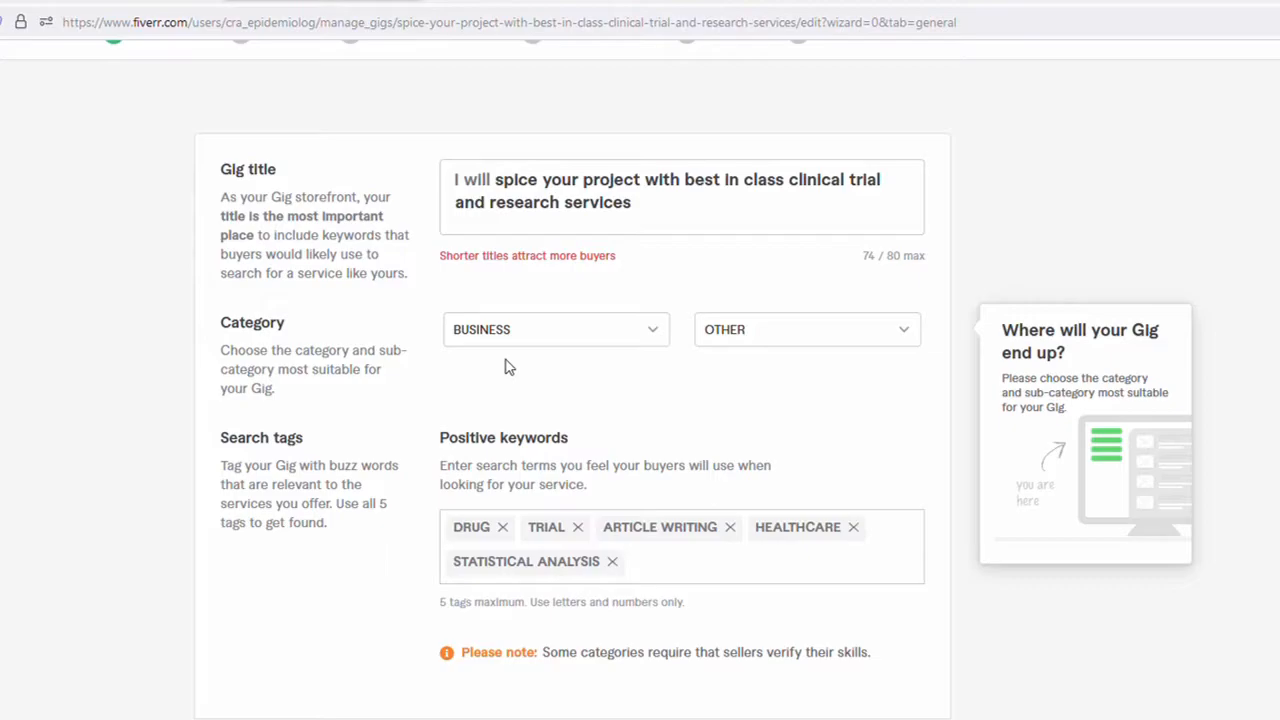
click(617, 334)
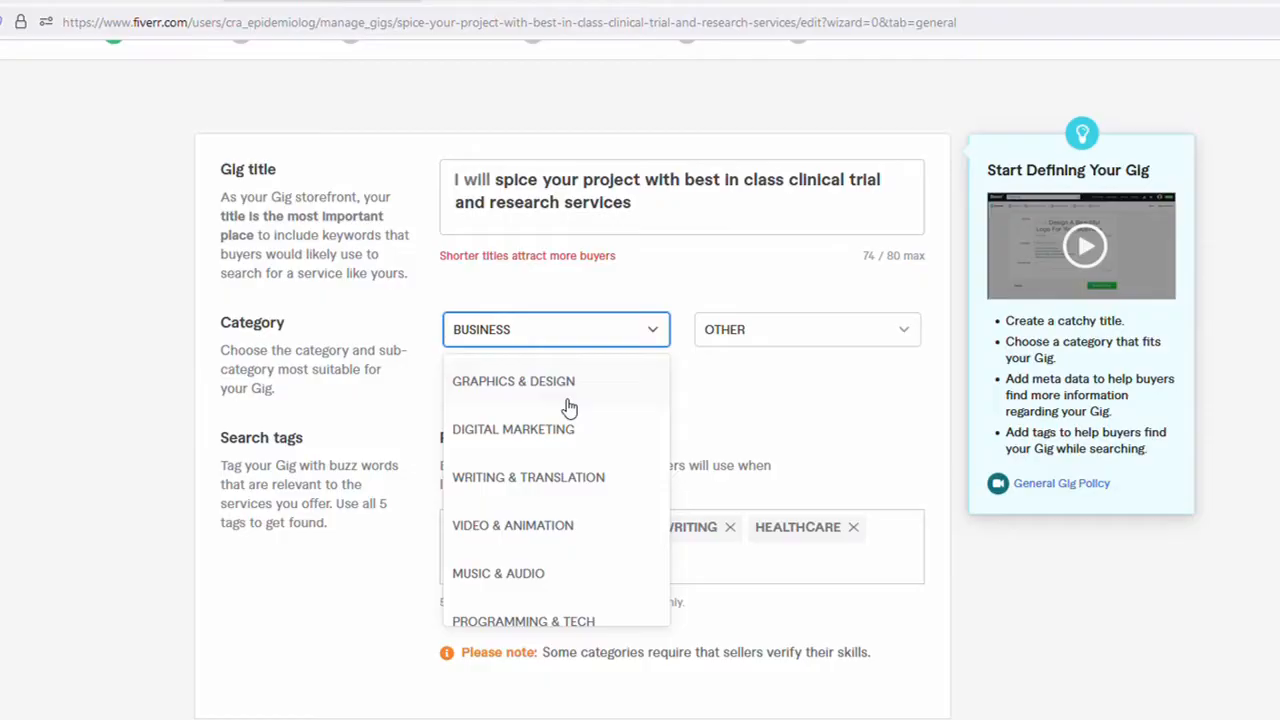
click(803, 393)
click(599, 339)
scroll(521, 452, down, 2)
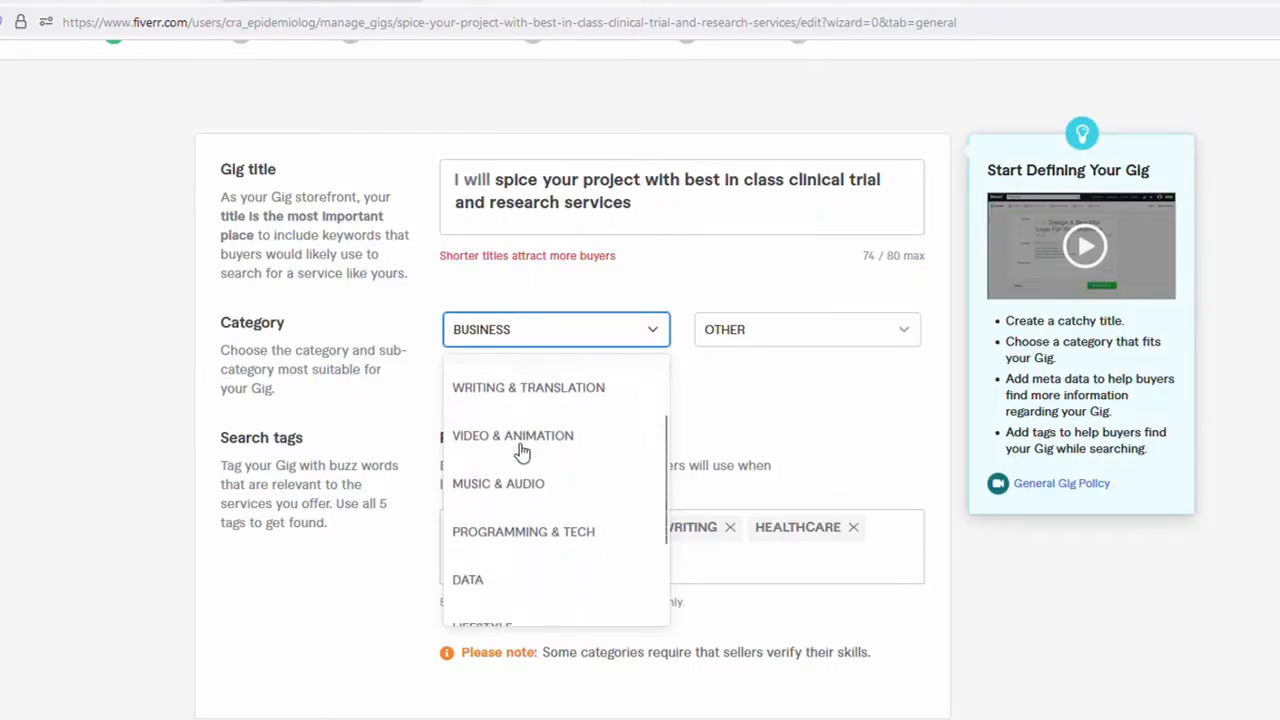
scroll(521, 452, down, 2)
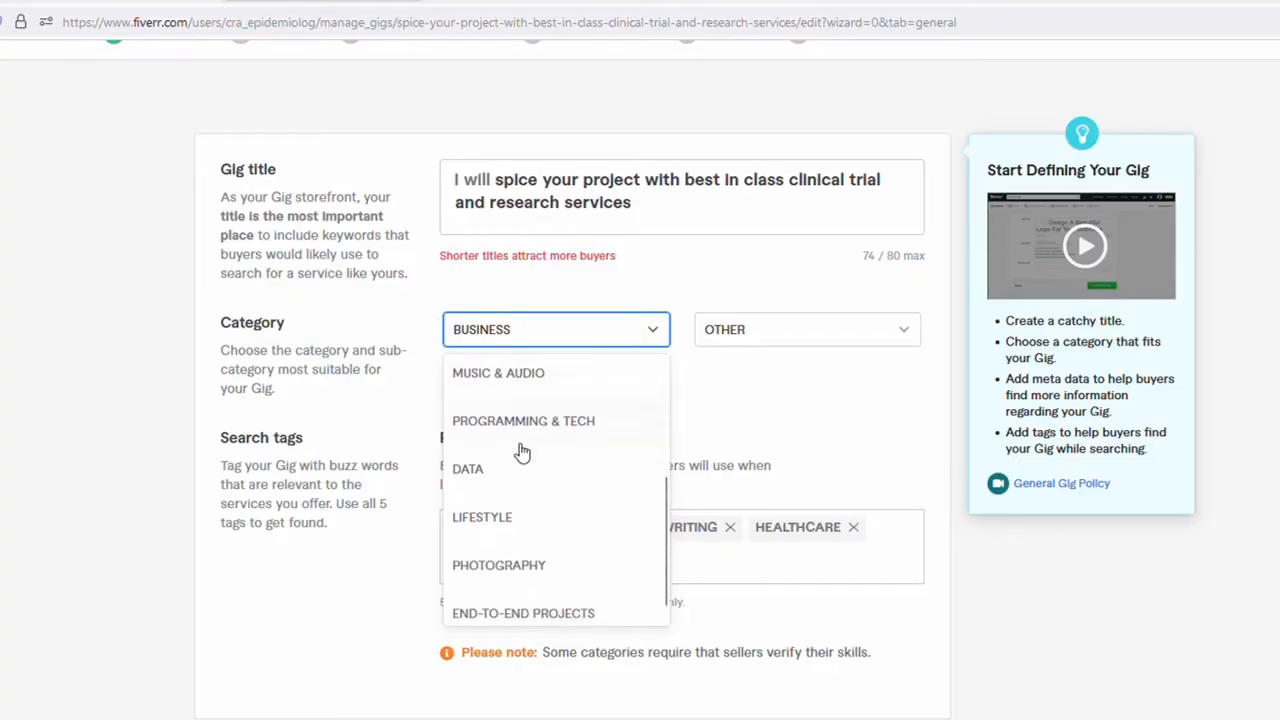
scroll(521, 452, down, 1)
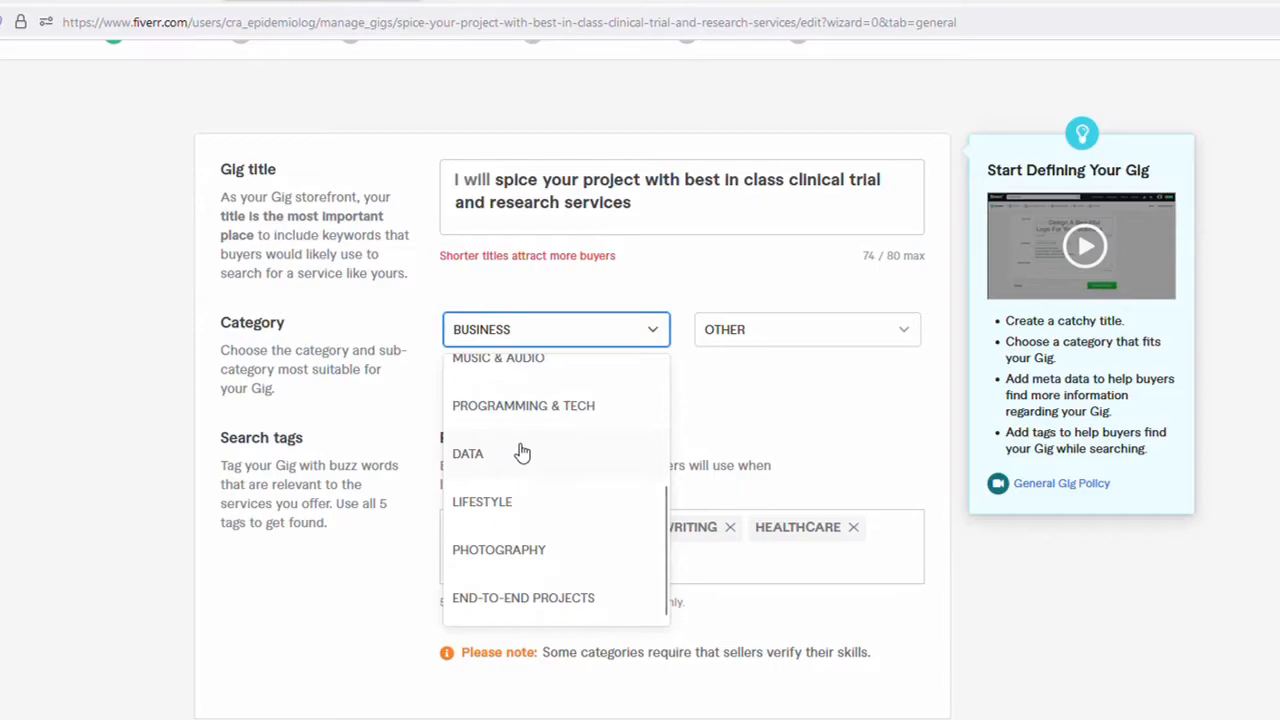
scroll(521, 452, up, 4)
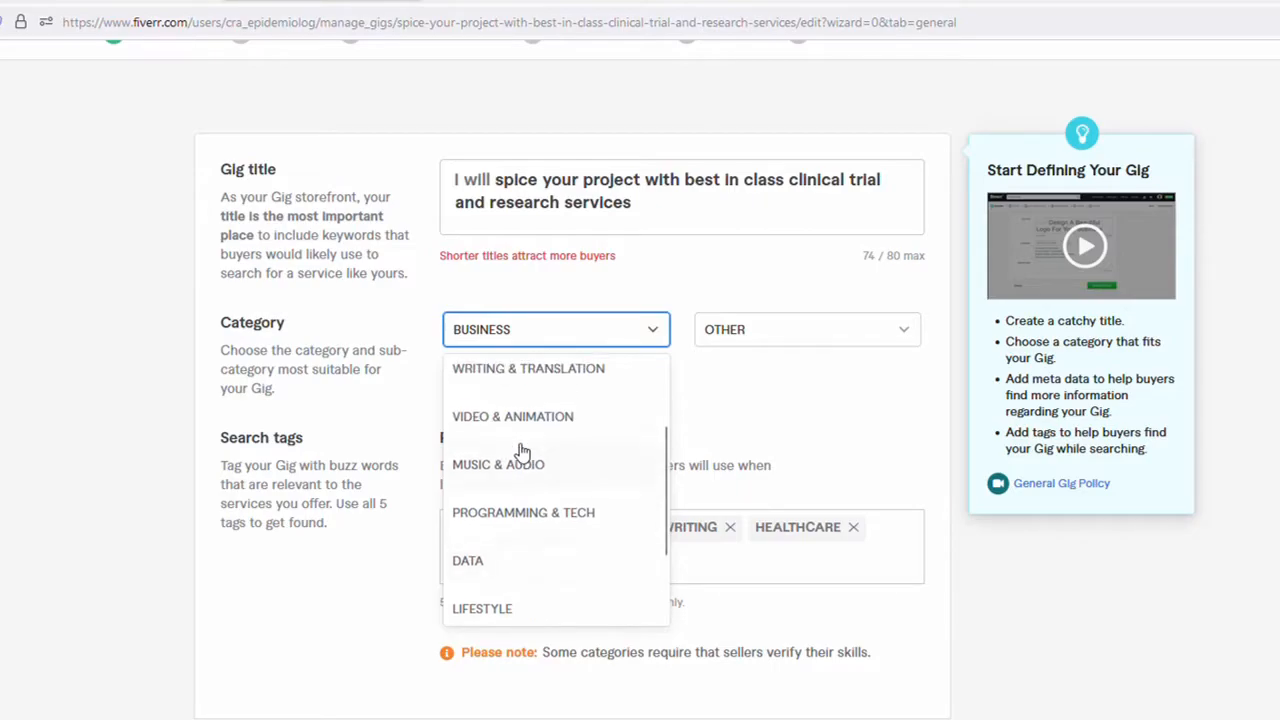
scroll(521, 452, up, 1)
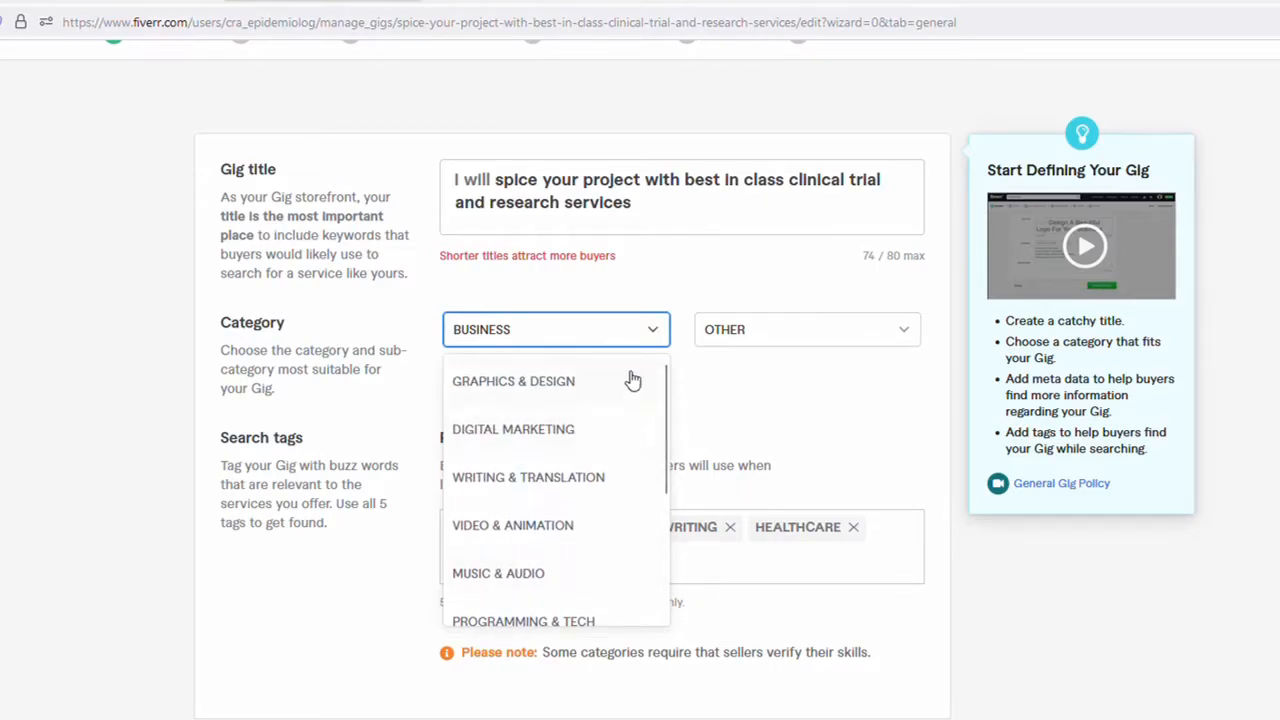
click(730, 390)
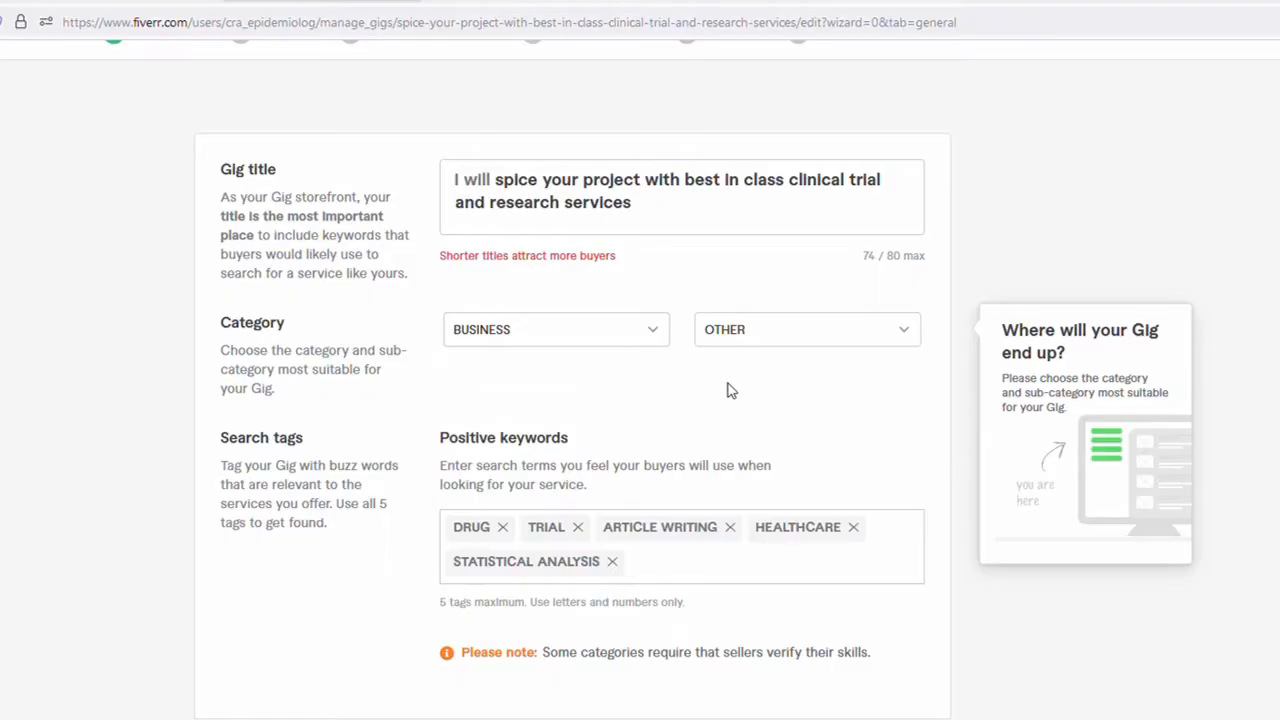
- Browse the subcategories available under Business, keeping the current selection
click(812, 334)
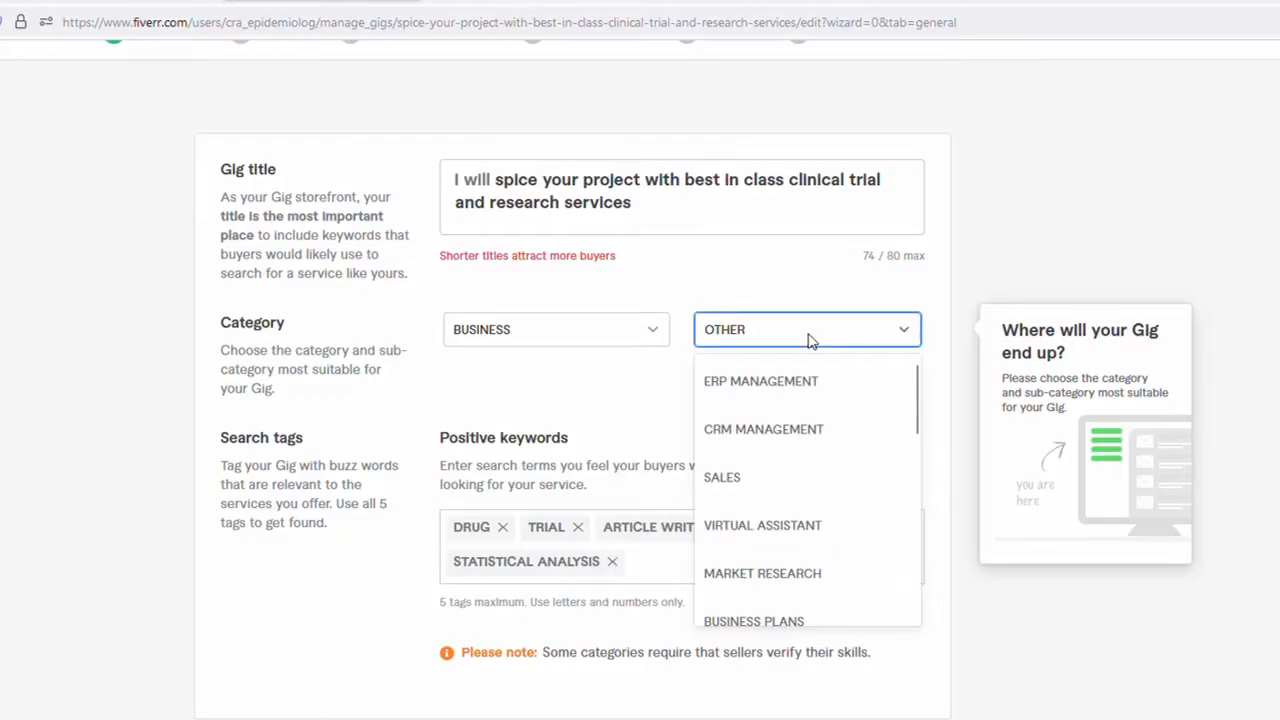
scroll(797, 443, down, 1)
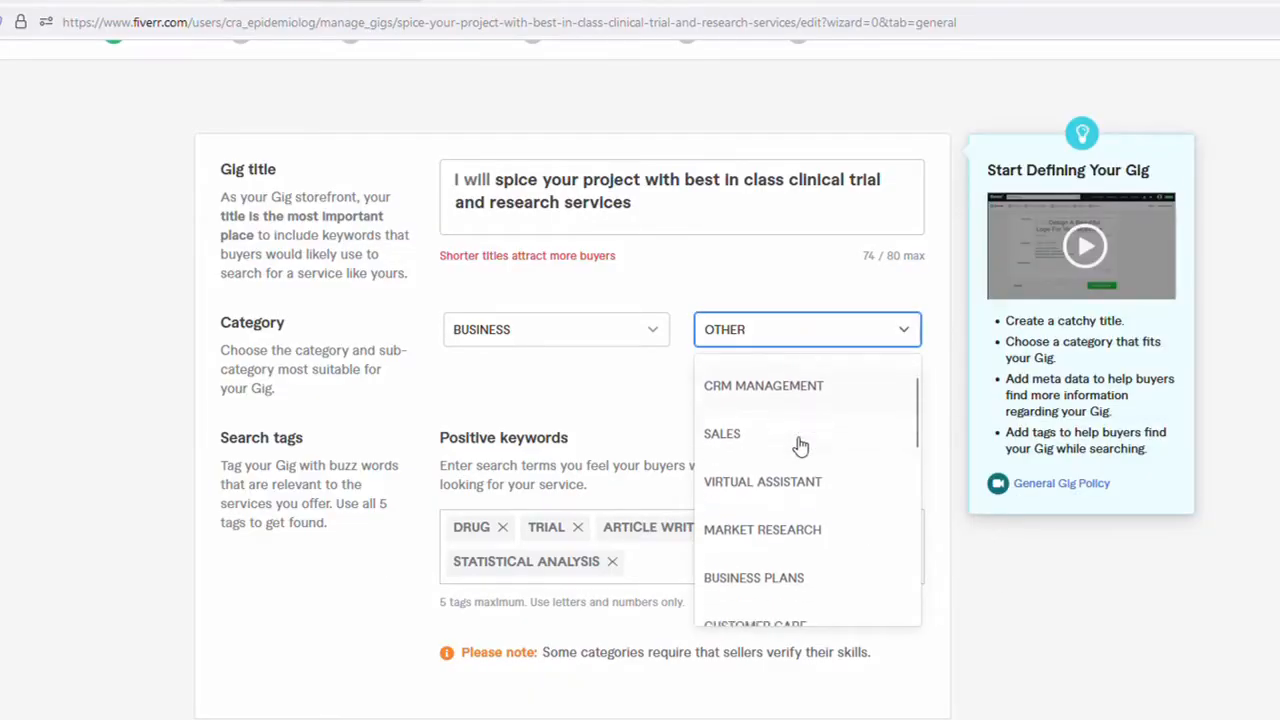
scroll(800, 445, down, 2)
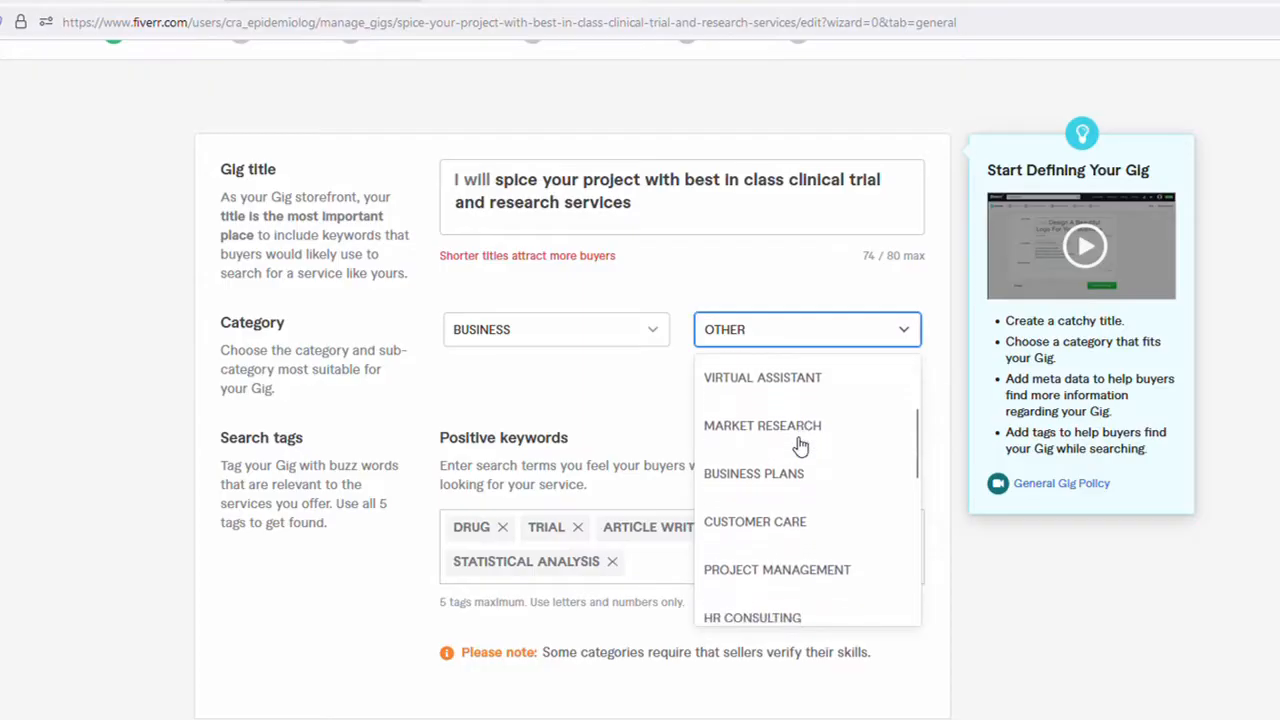
scroll(800, 445, down, 2)
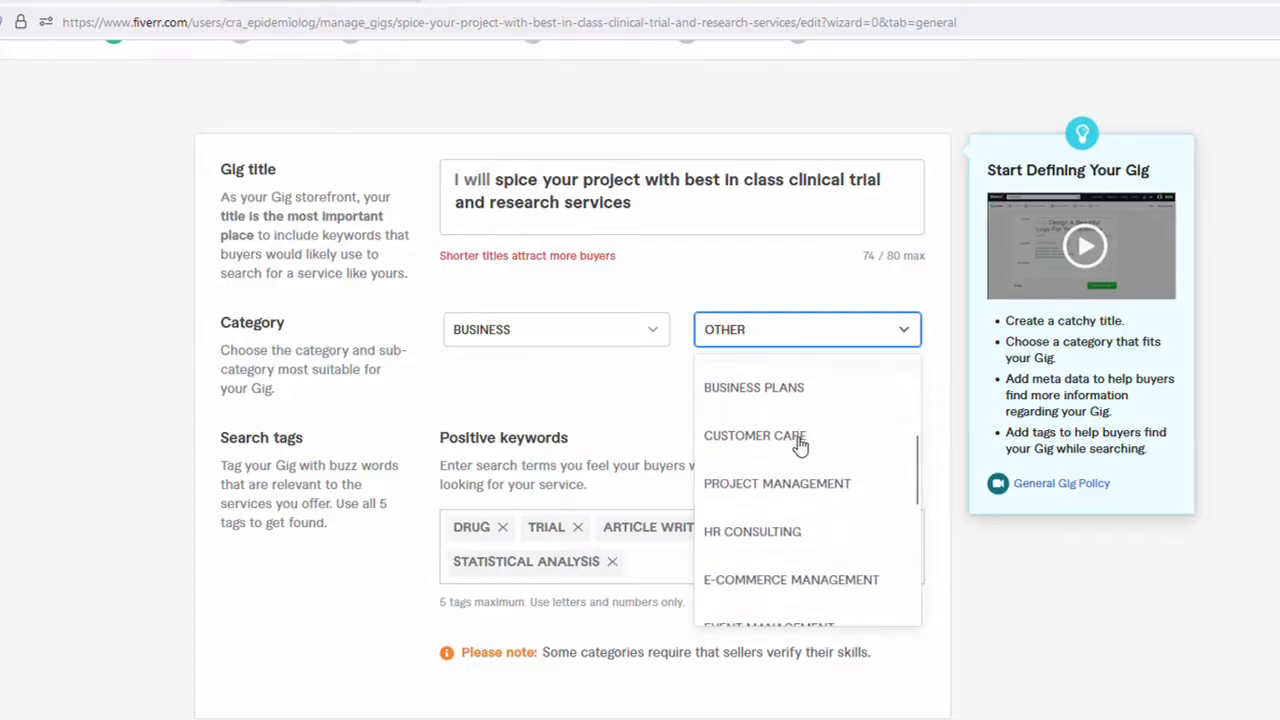
scroll(800, 446, down, 1)
scroll(800, 445, down, 4)
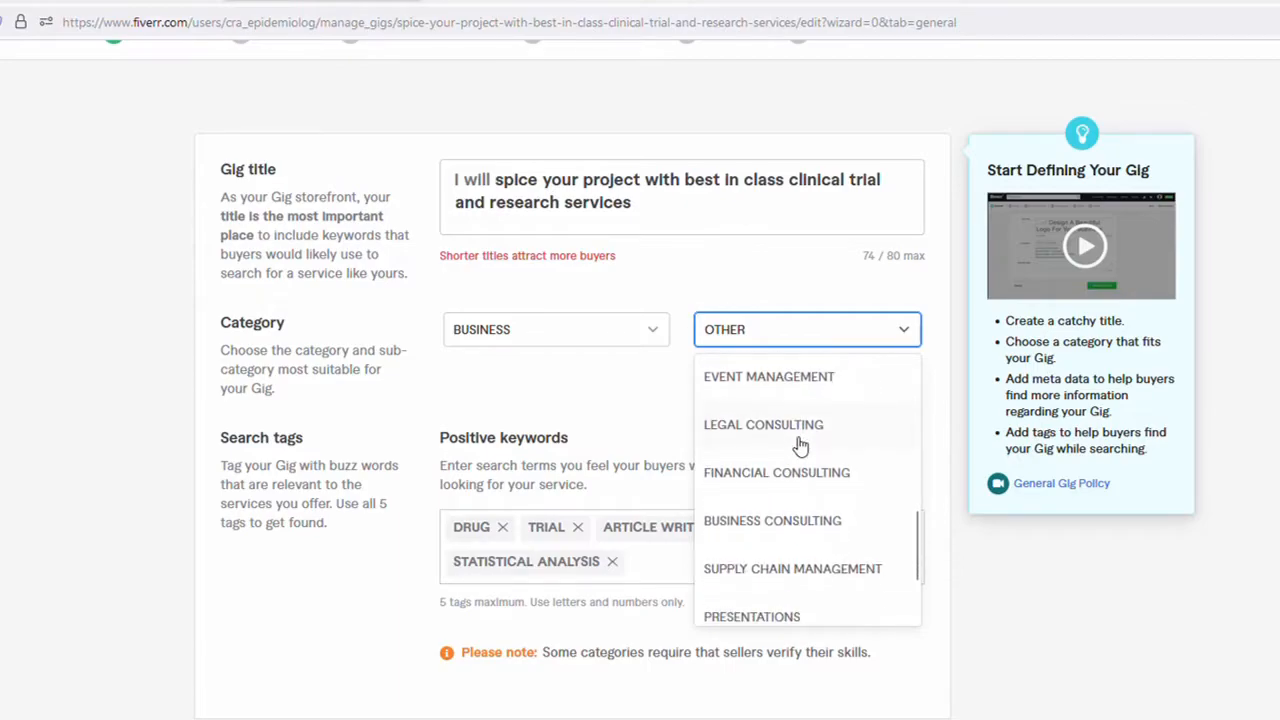
scroll(800, 445, down, 2)
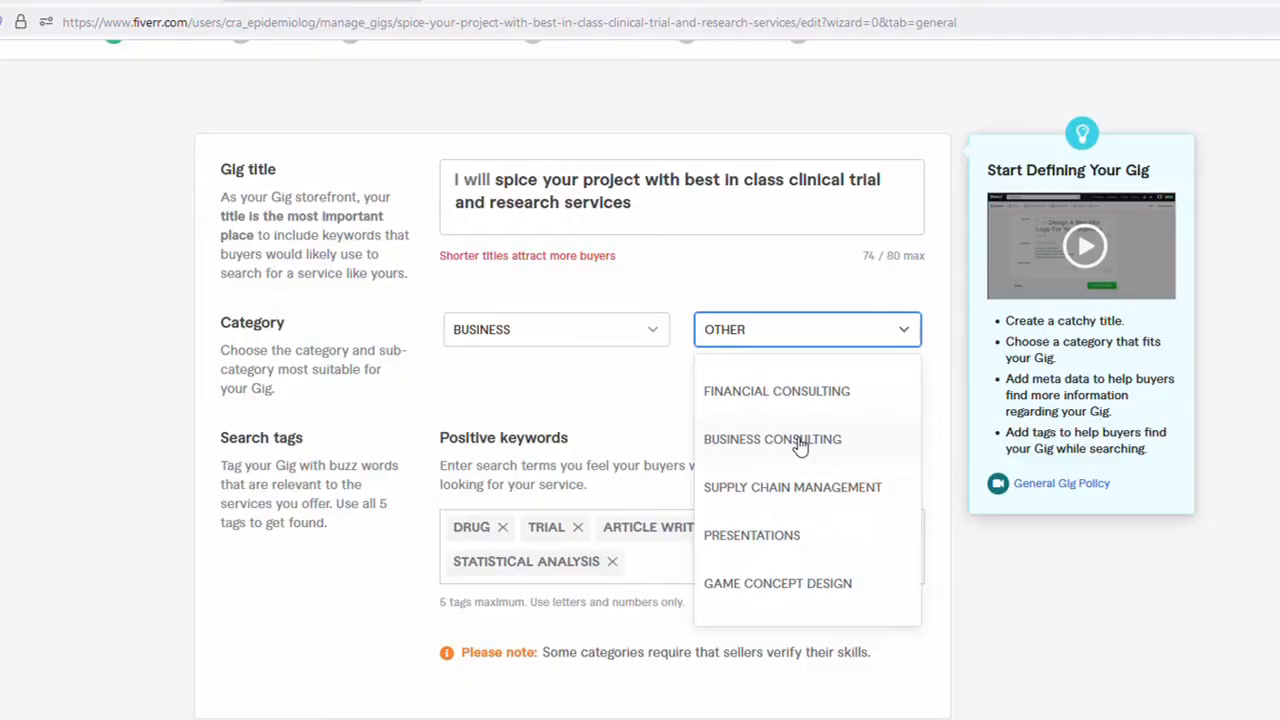
scroll(800, 446, down, 1)
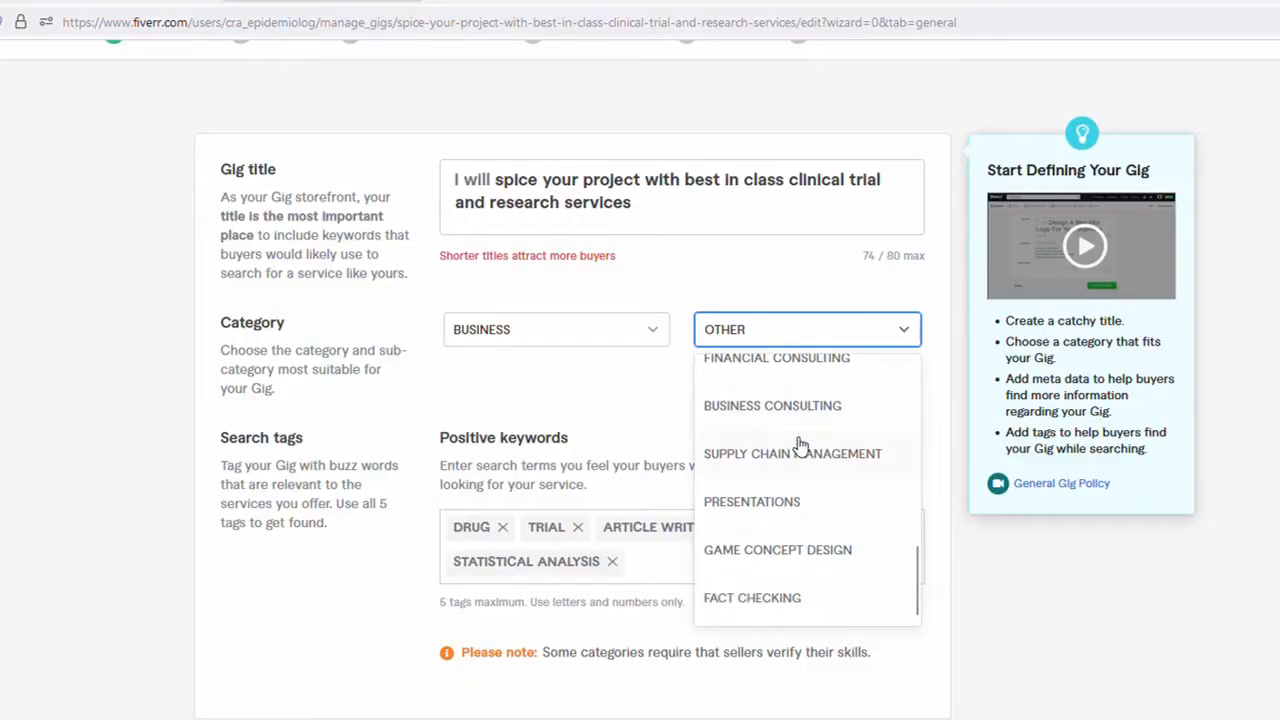
scroll(773, 550, up, 3)
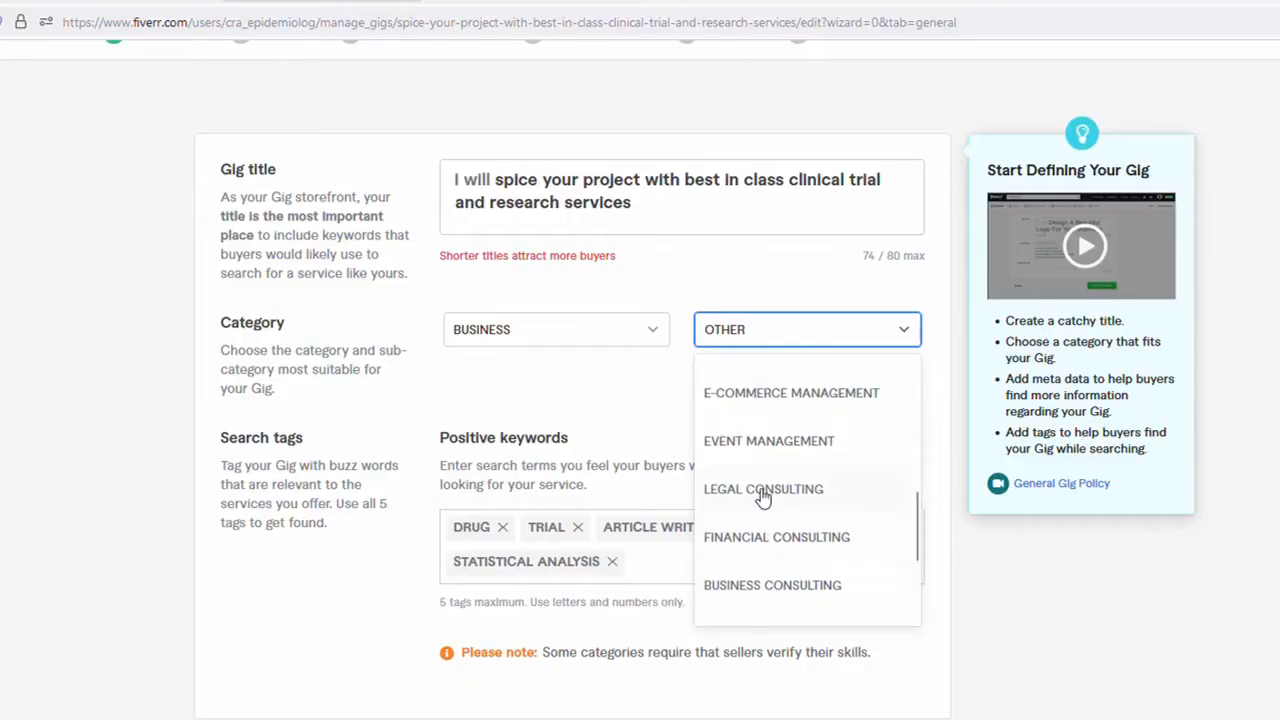
click(632, 400)
mouse_move(316, 524)
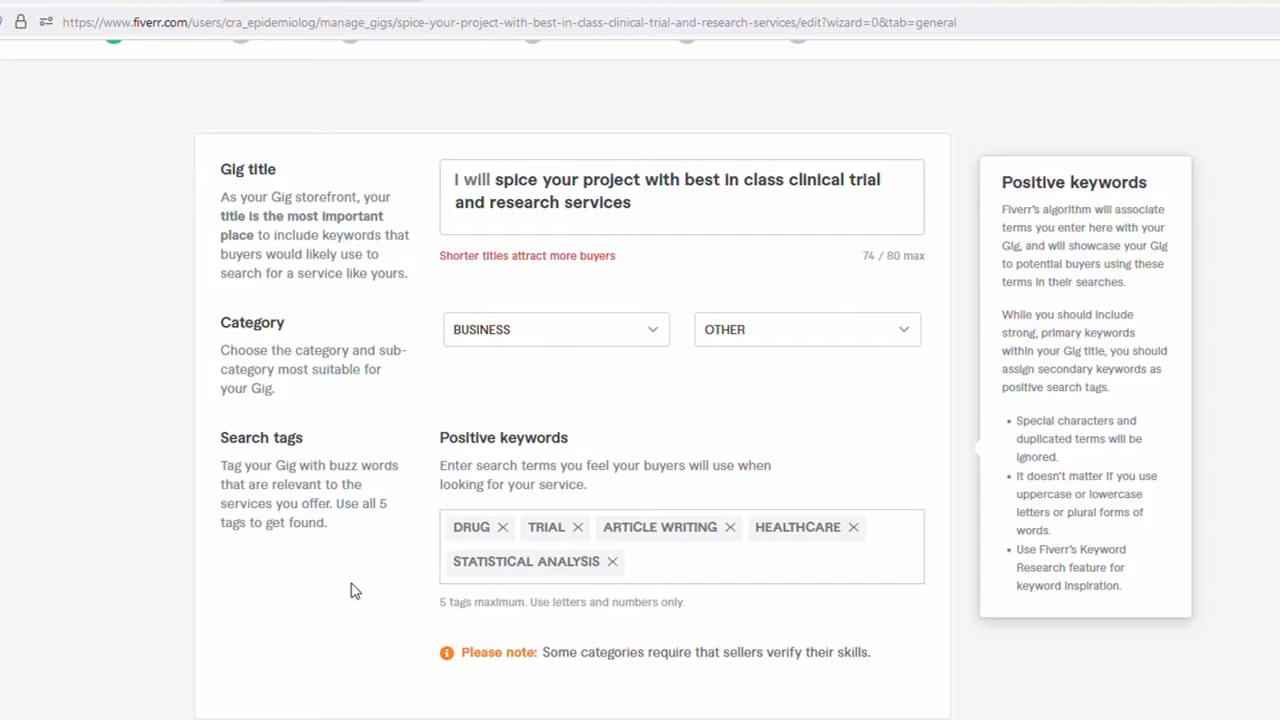
- Remove the Statistical analysis search tag and add it again from the suggested keywords
click(613, 563)
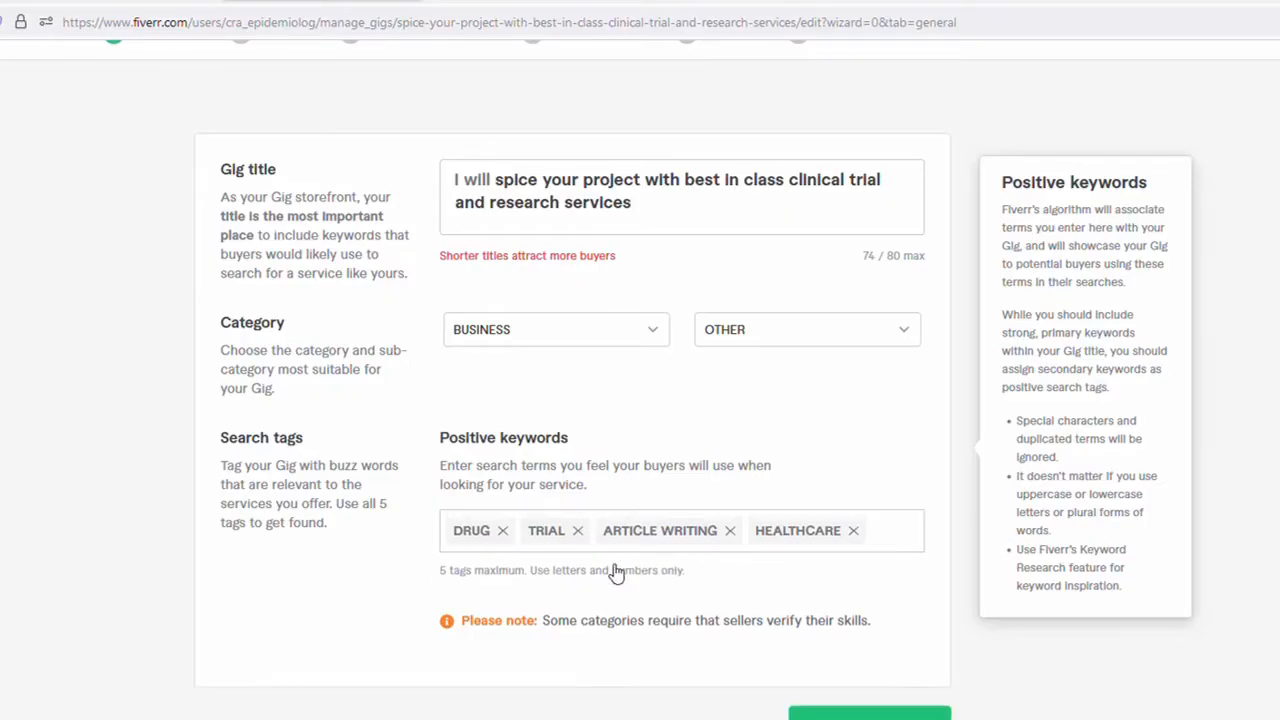
click(878, 531)
text(statist)
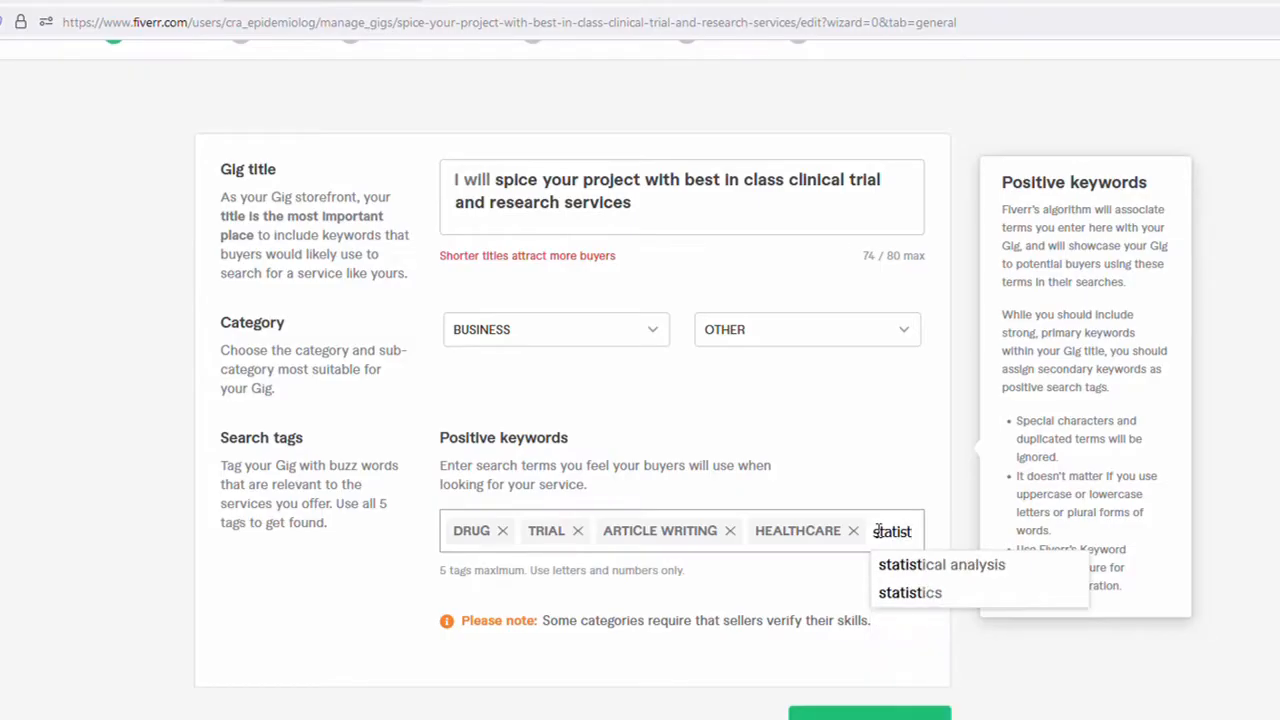
text(ic)
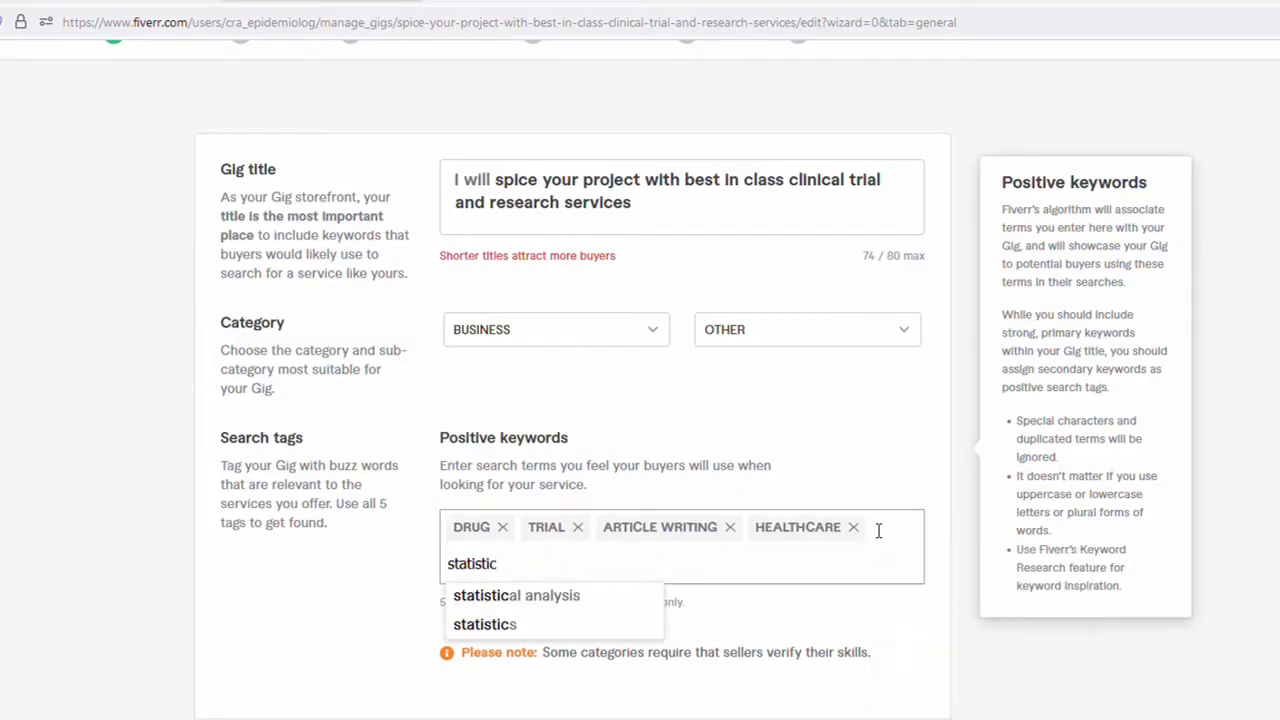
click(536, 596)
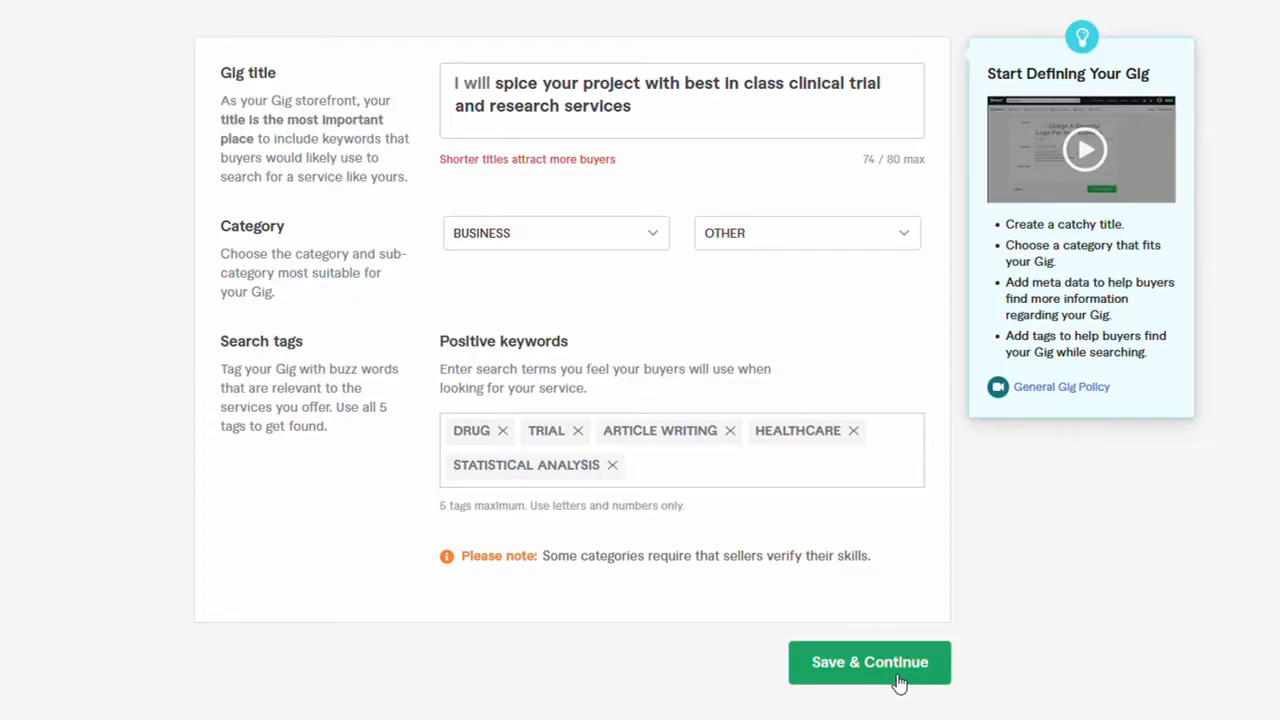
- Save the gig overview and go through the titles and descriptions of the Basic, Standard and Premium packages
click(899, 682)
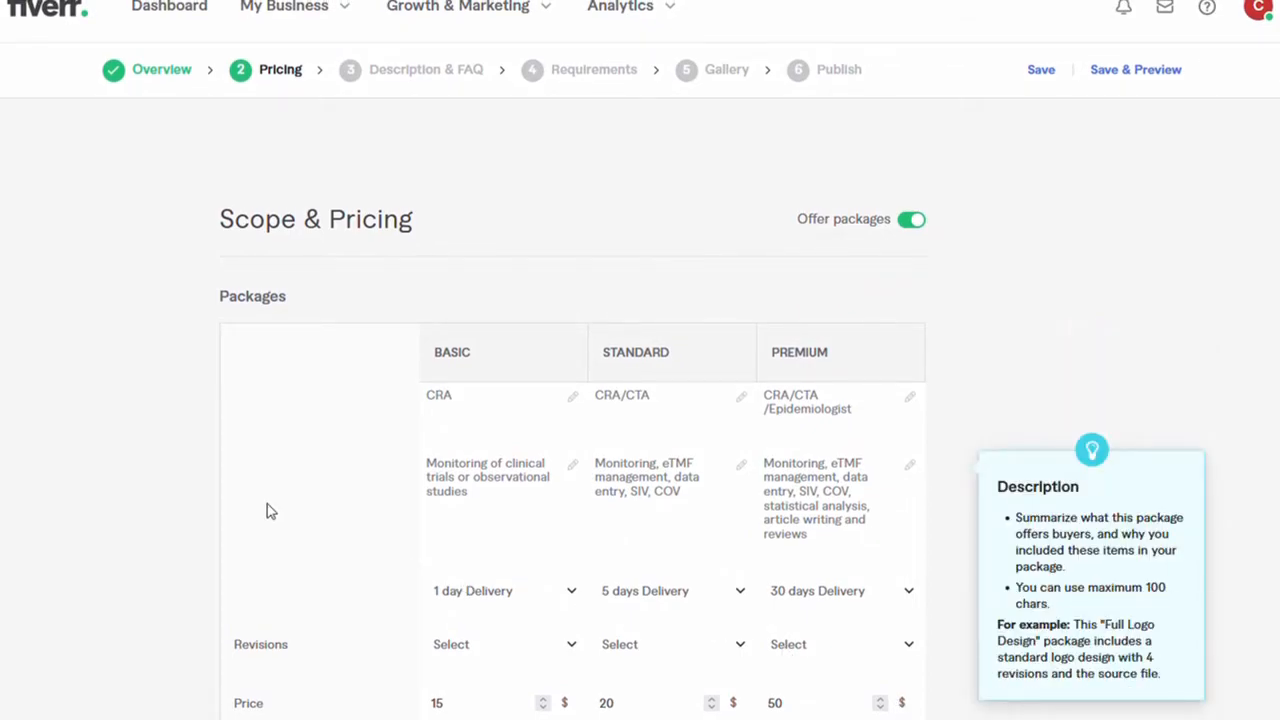
scroll(268, 511, down, 3)
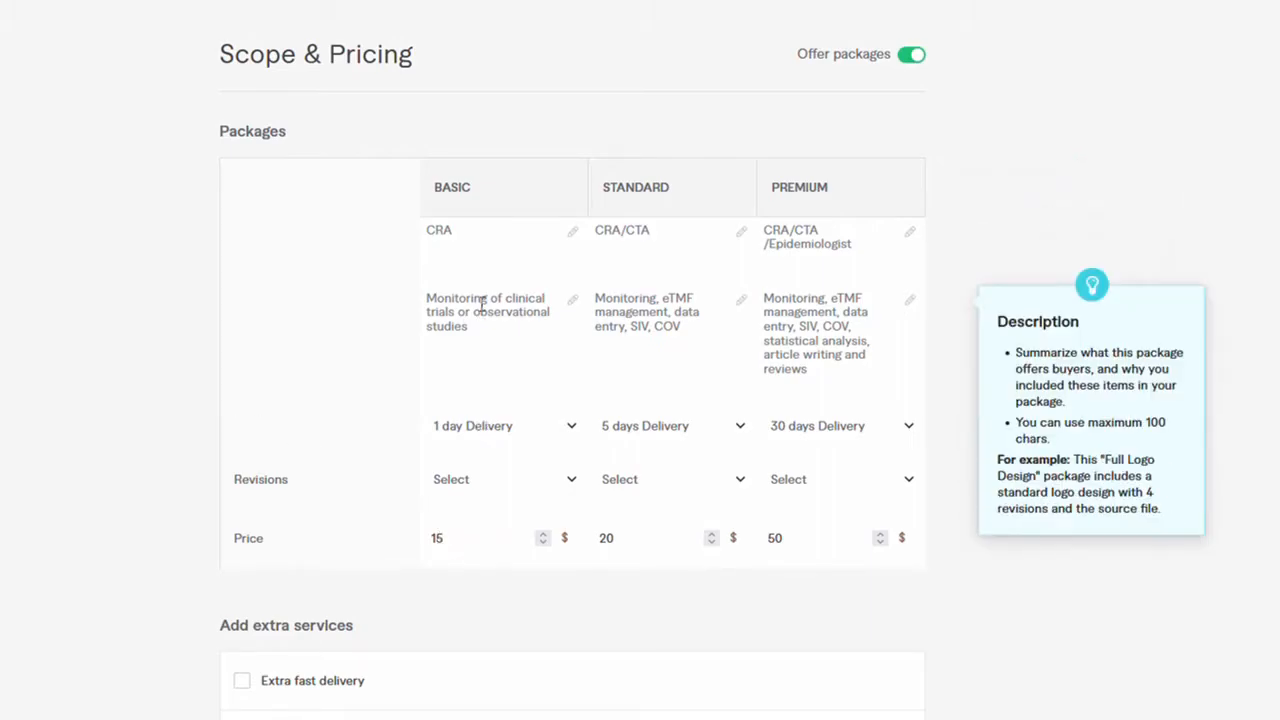
click(457, 231)
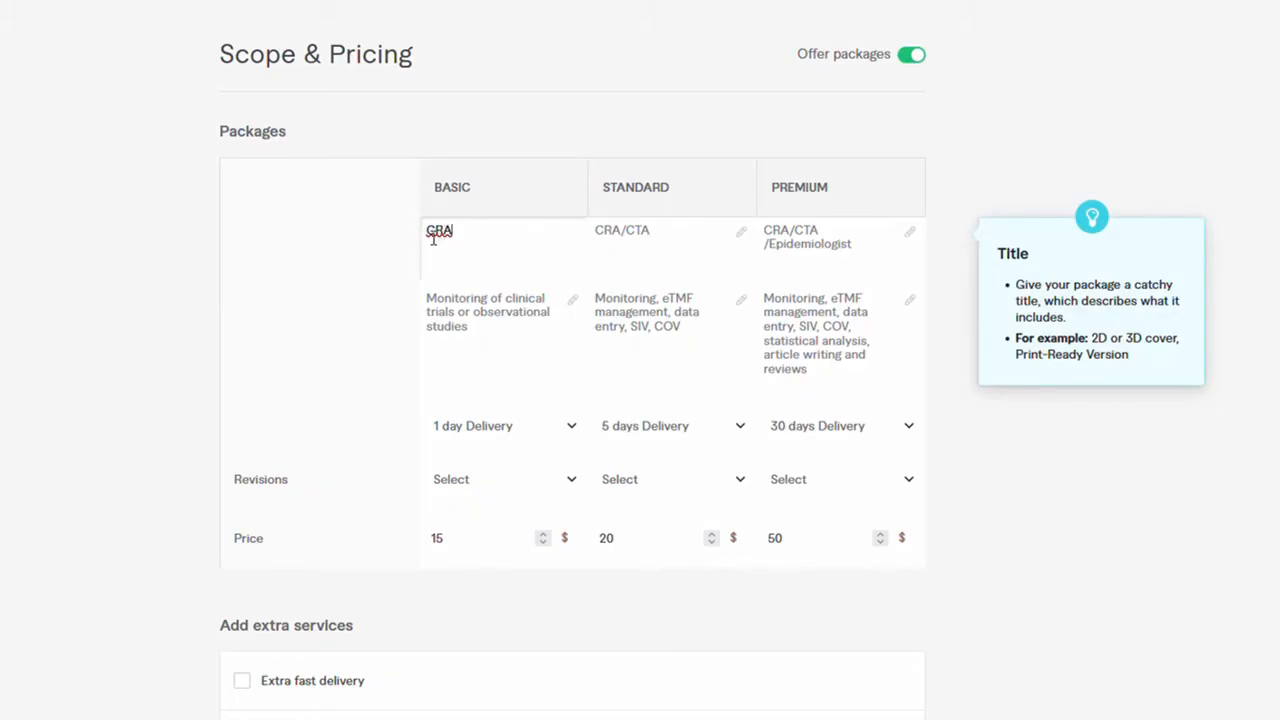
click(487, 318)
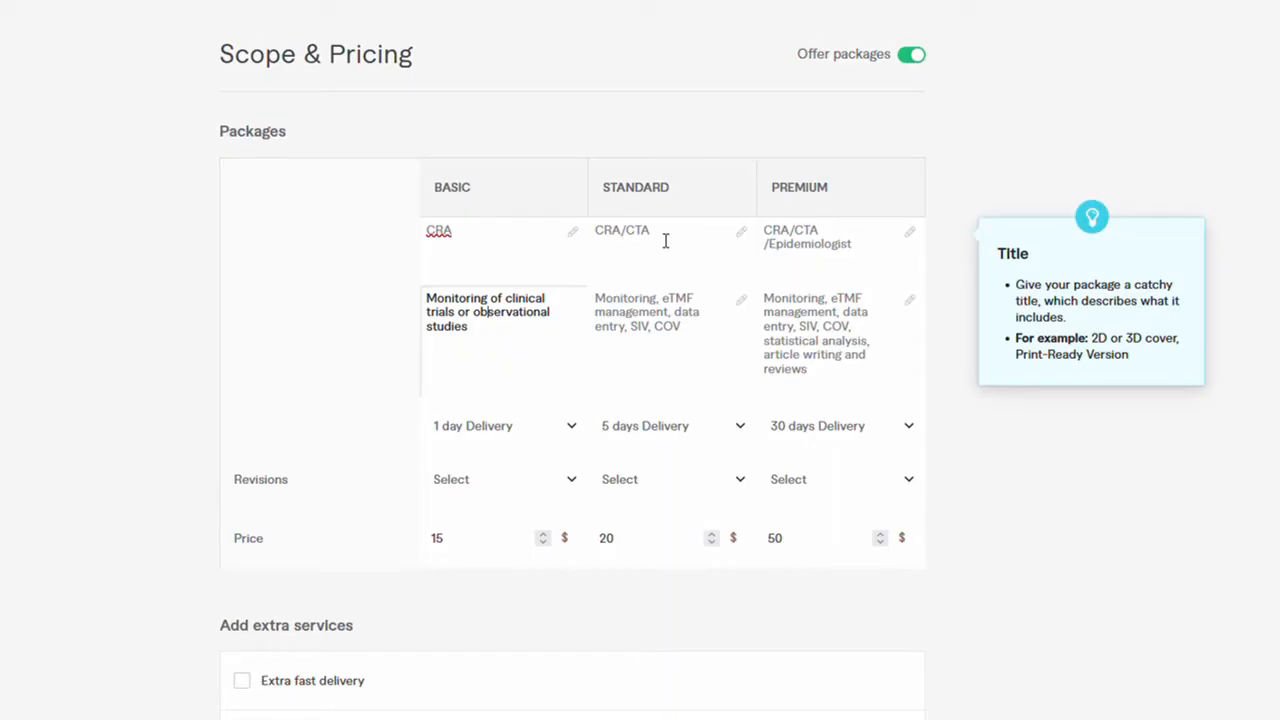
click(690, 326)
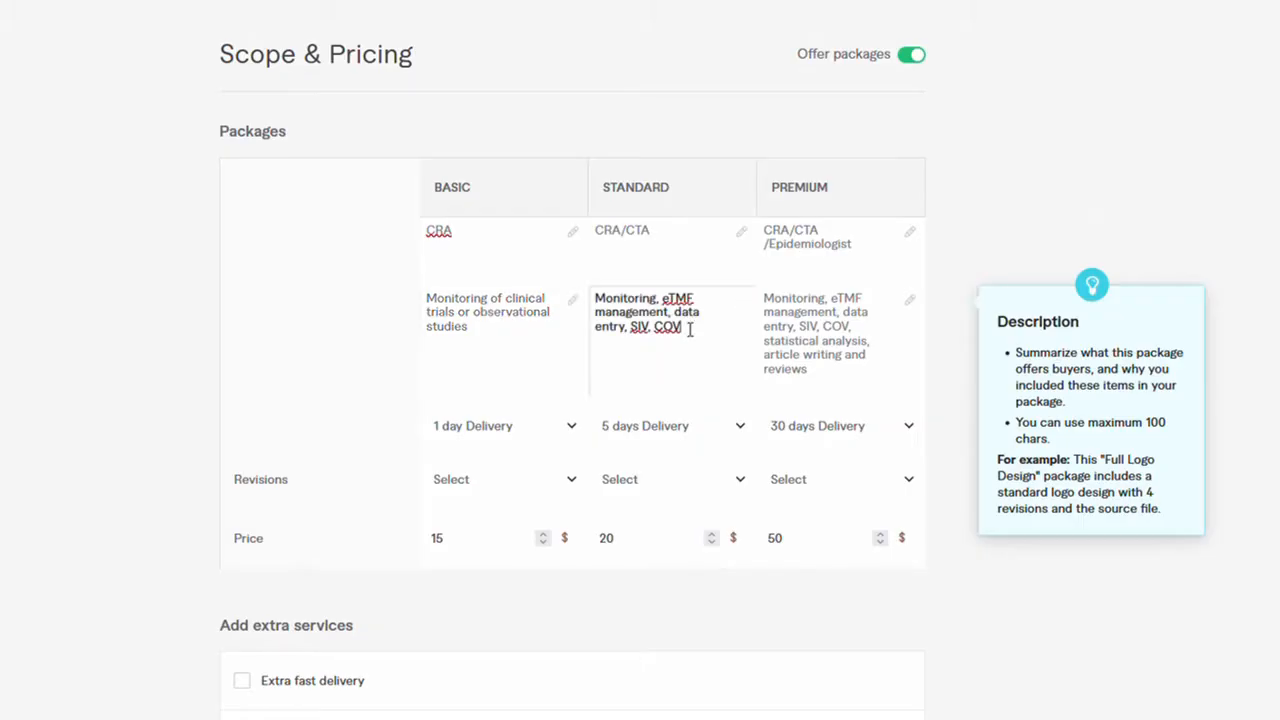
click(847, 239)
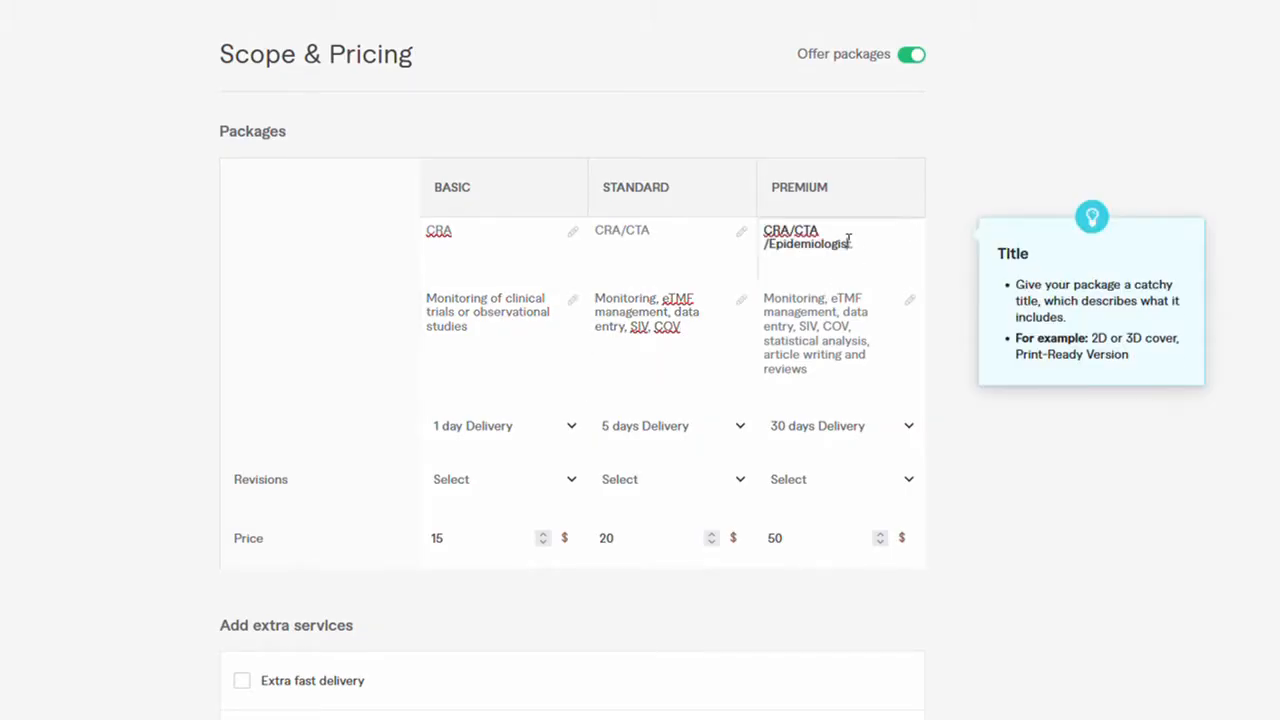
- Try adjusting the Basic package price, keep it at $15, and save the pricing without adding extra services
click(543, 542)
click(543, 542)
click(543, 536)
click(544, 537)
scroll(797, 603, down, 3)
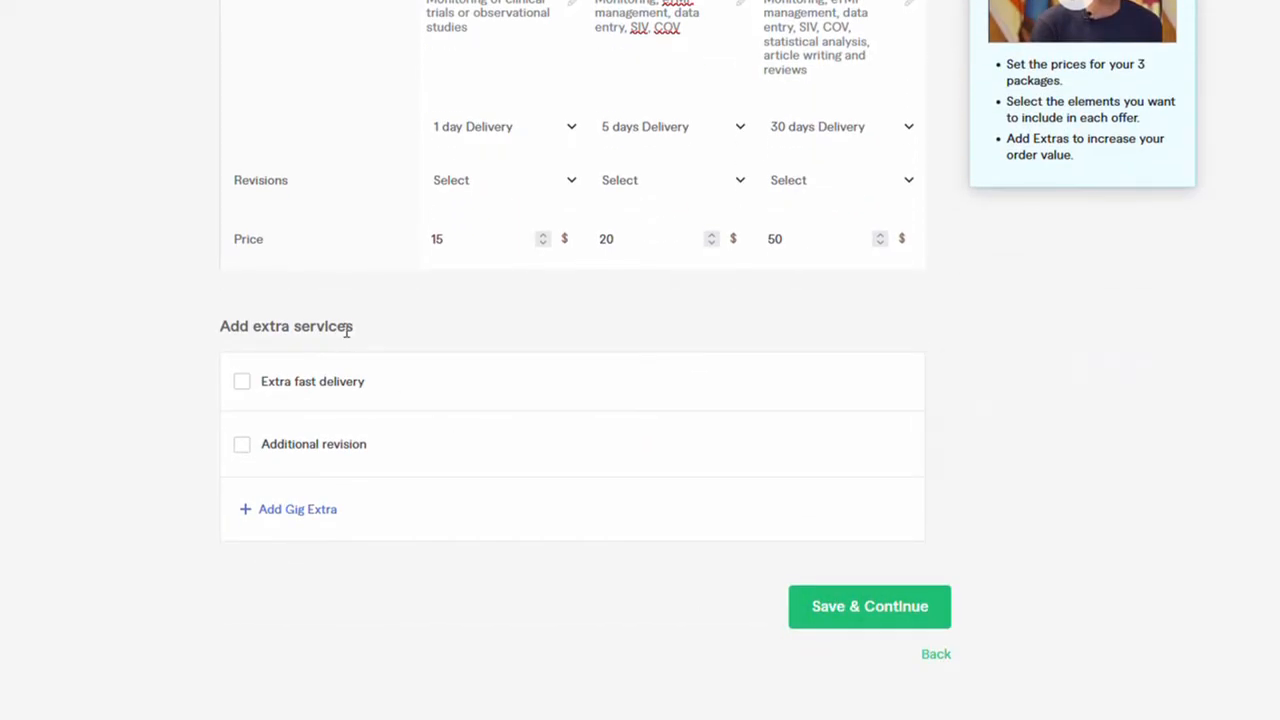
scroll(500, 377, up, 2)
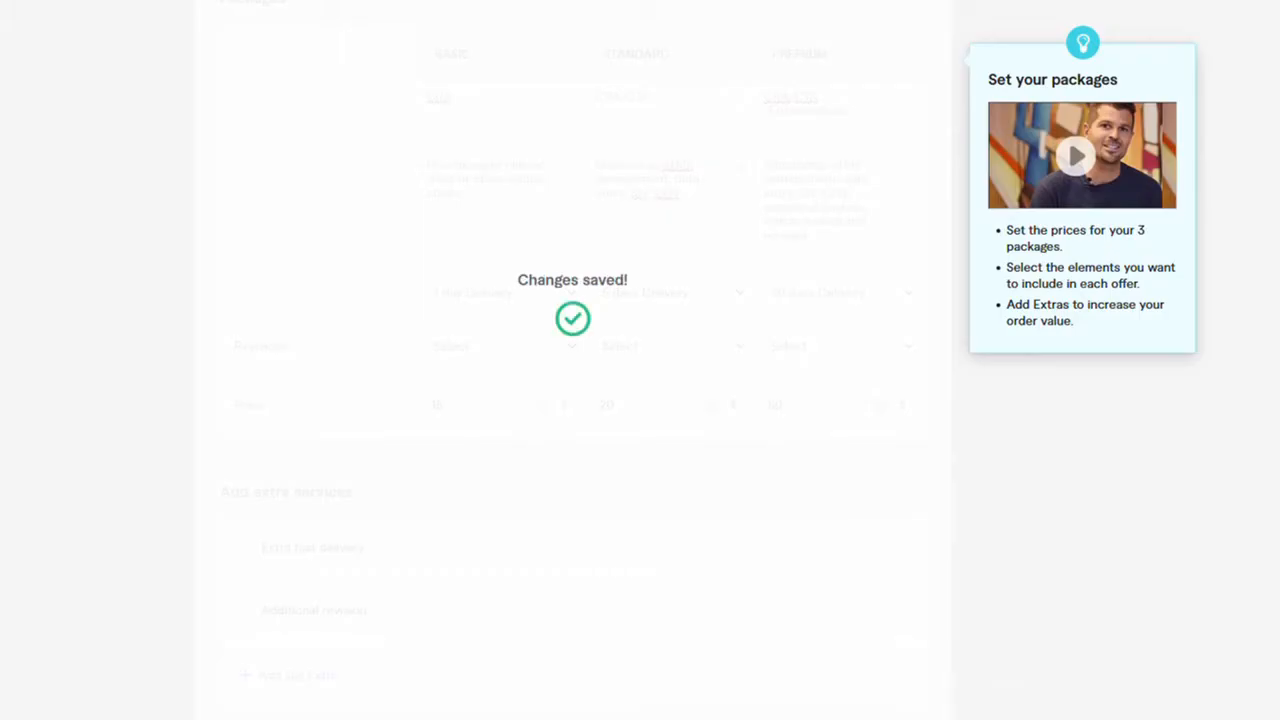
scroll(655, 480, up, 3)
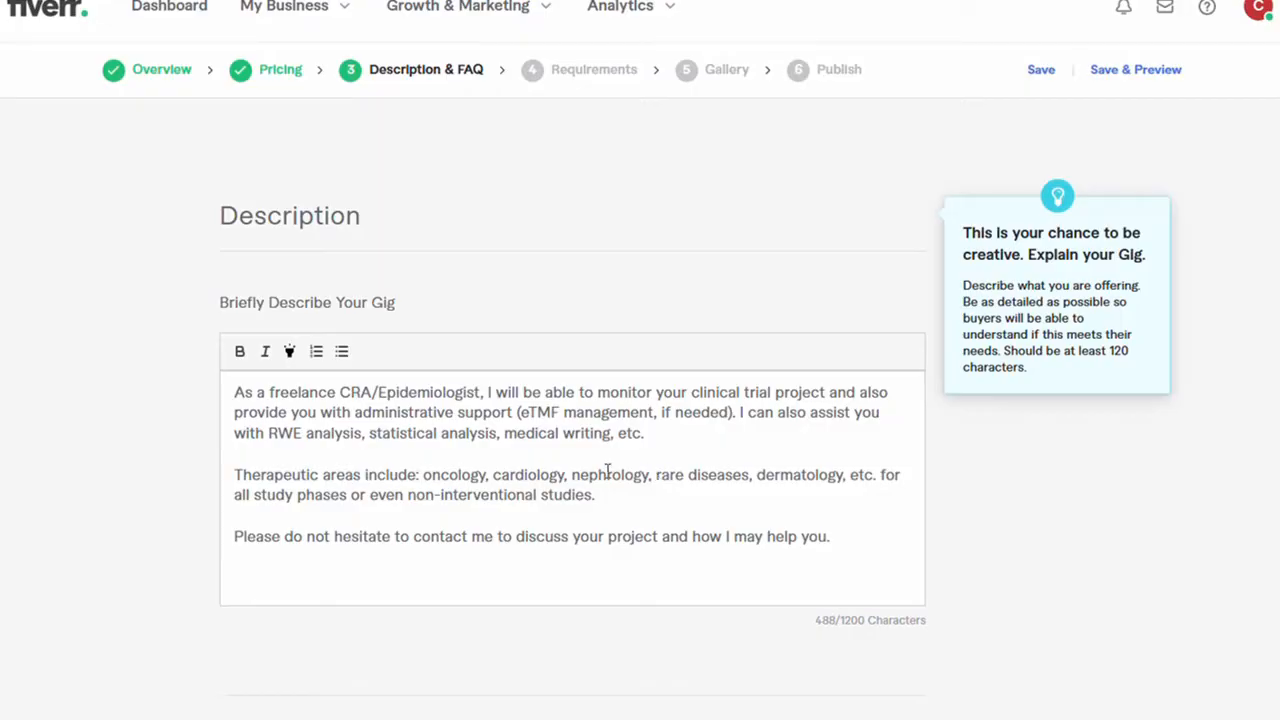
- Review the gig description and the empty FAQ section, and save them without changes
click(551, 457)
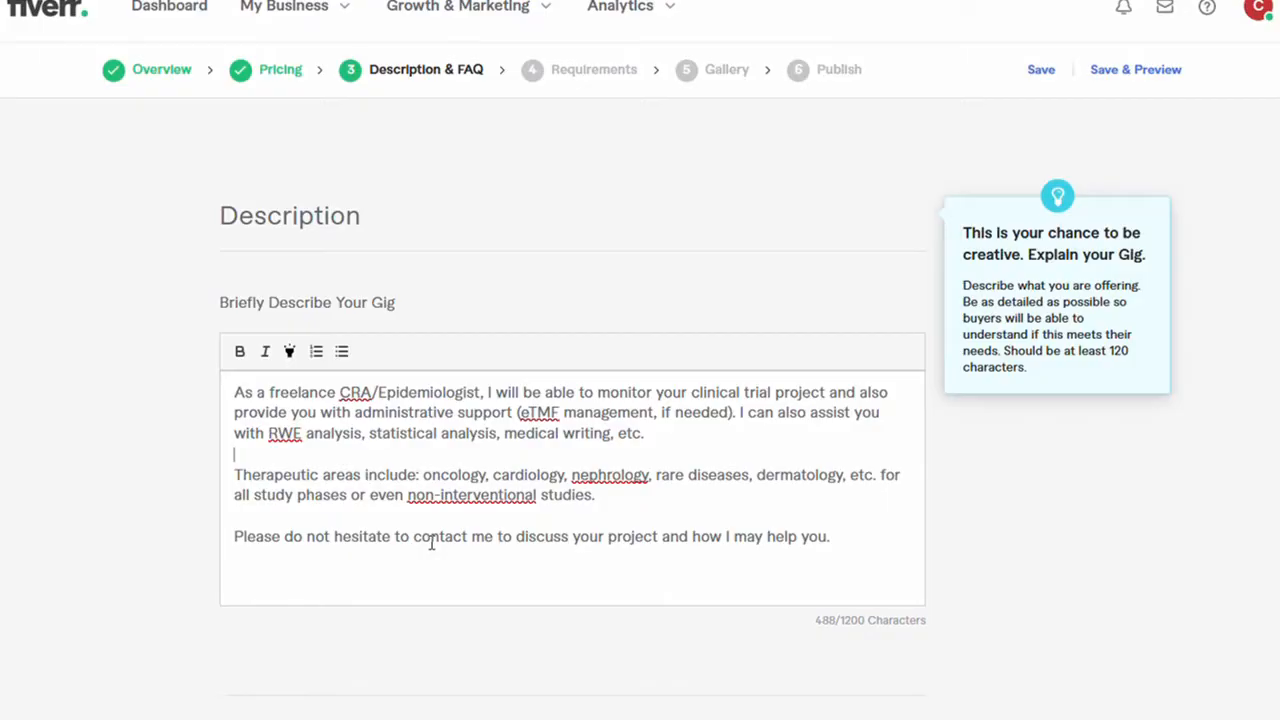
scroll(637, 629, down, 3)
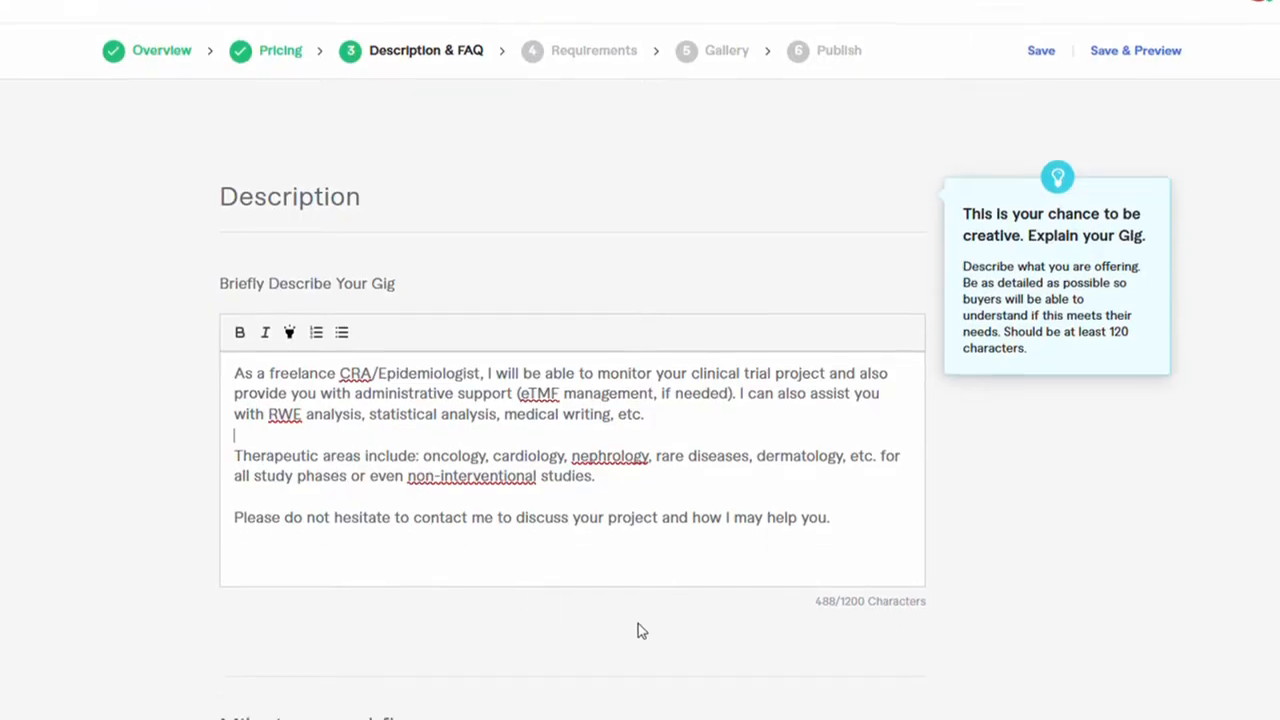
scroll(641, 630, down, 6)
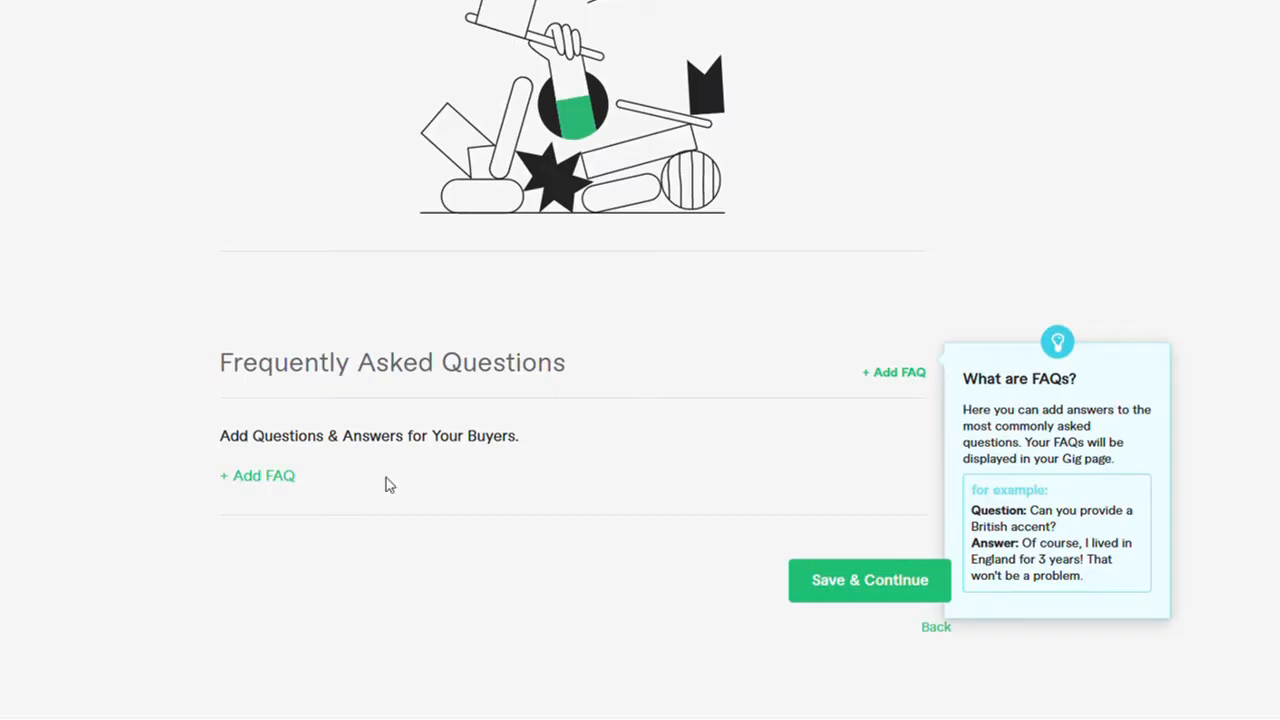
click(845, 592)
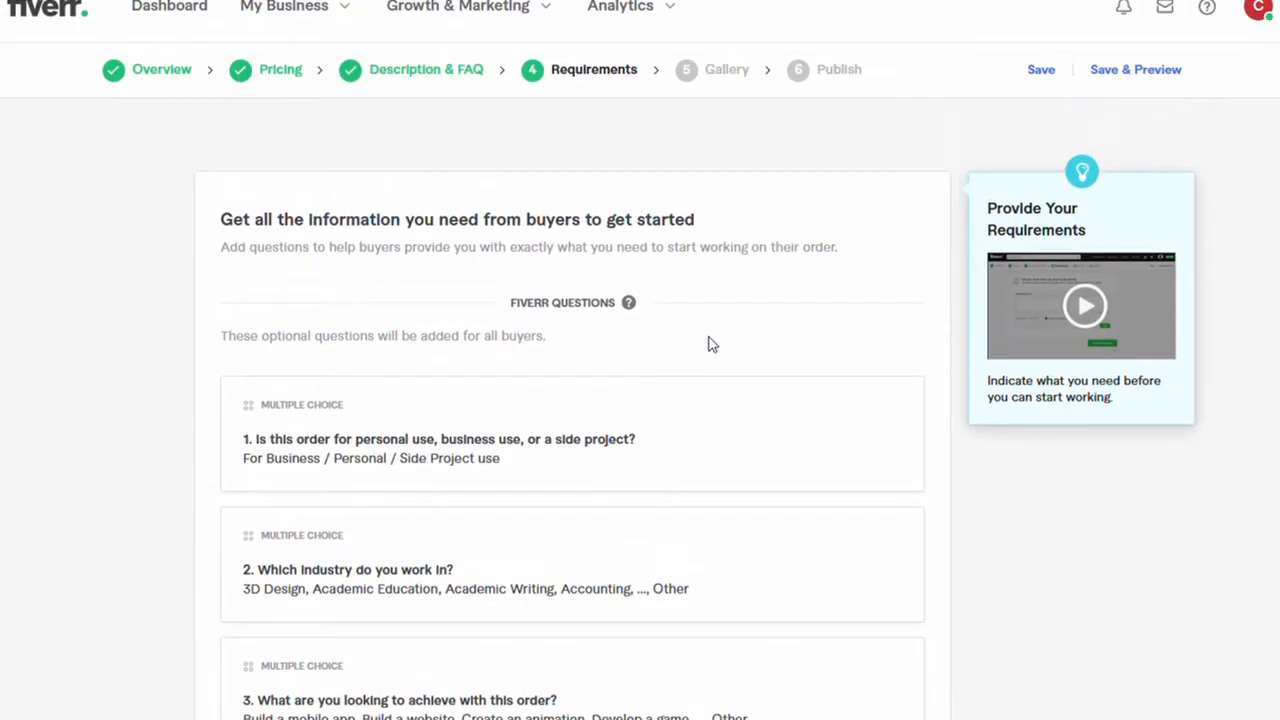
- Examine Fiverr's optional questions and the seller's own free-text questions in the buyer requirements
scroll(710, 344, down, 3)
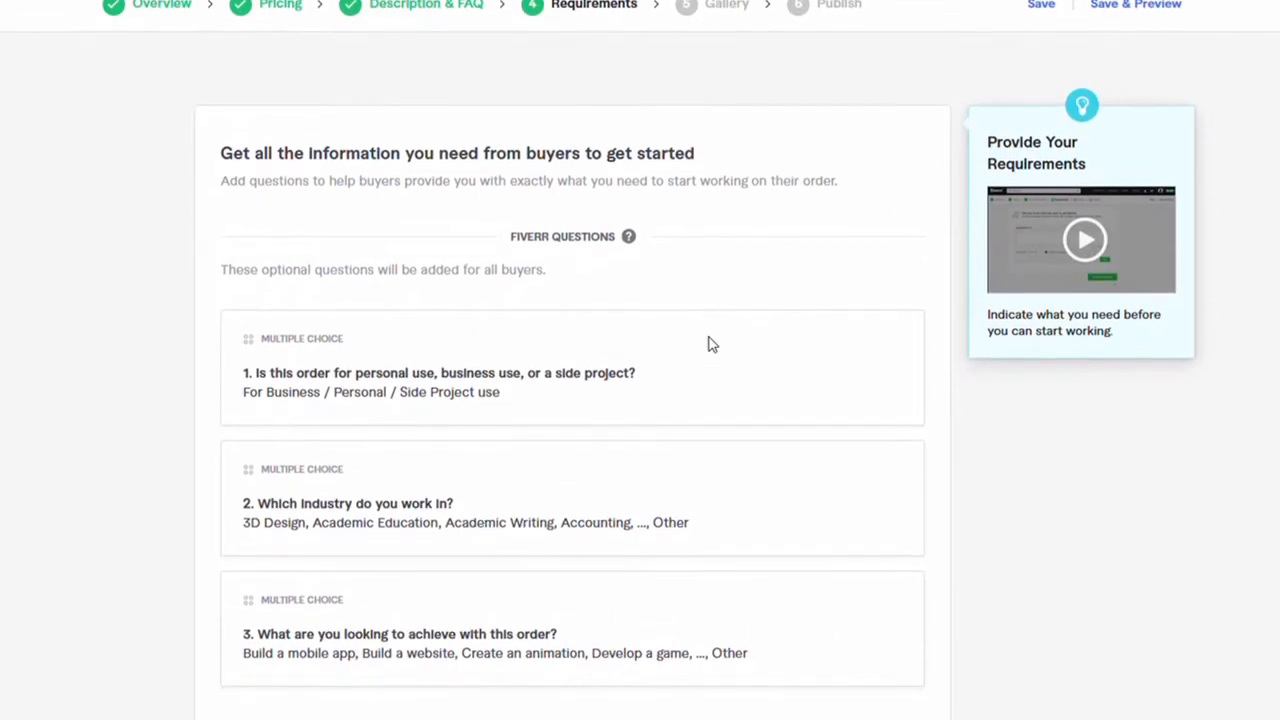
scroll(712, 344, down, 8)
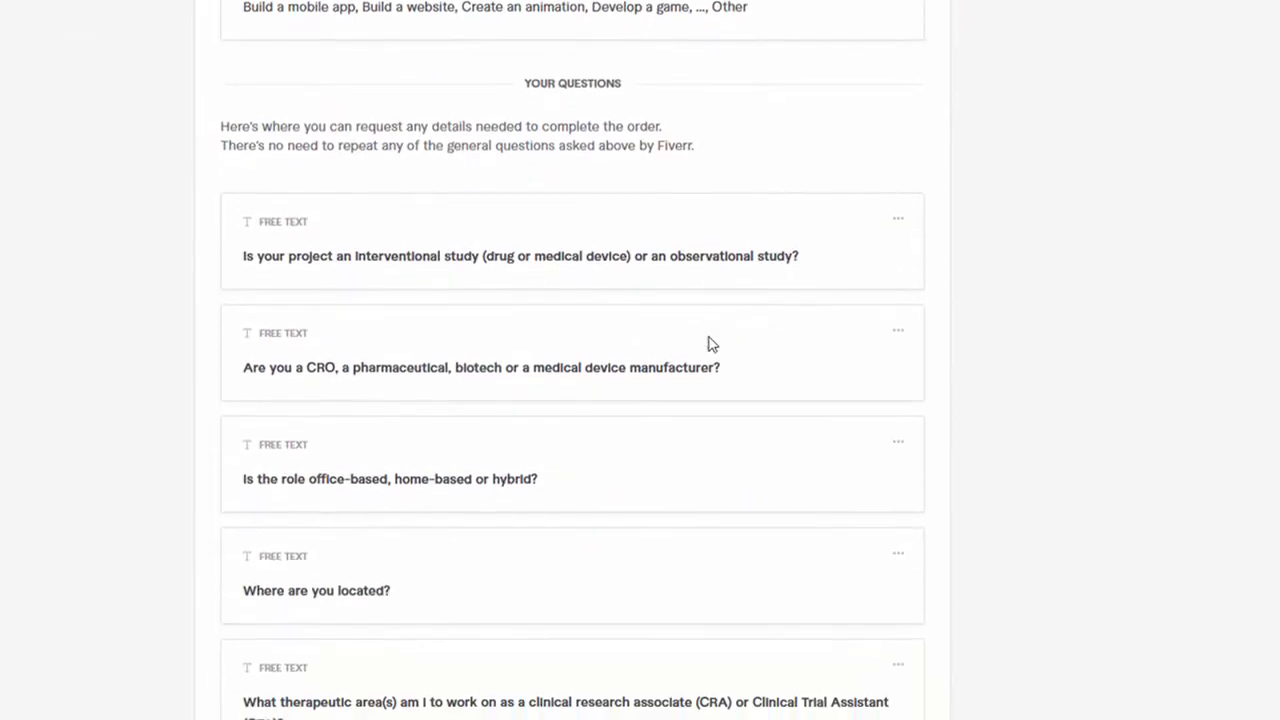
scroll(712, 344, up, 8)
scroll(710, 344, up, 2)
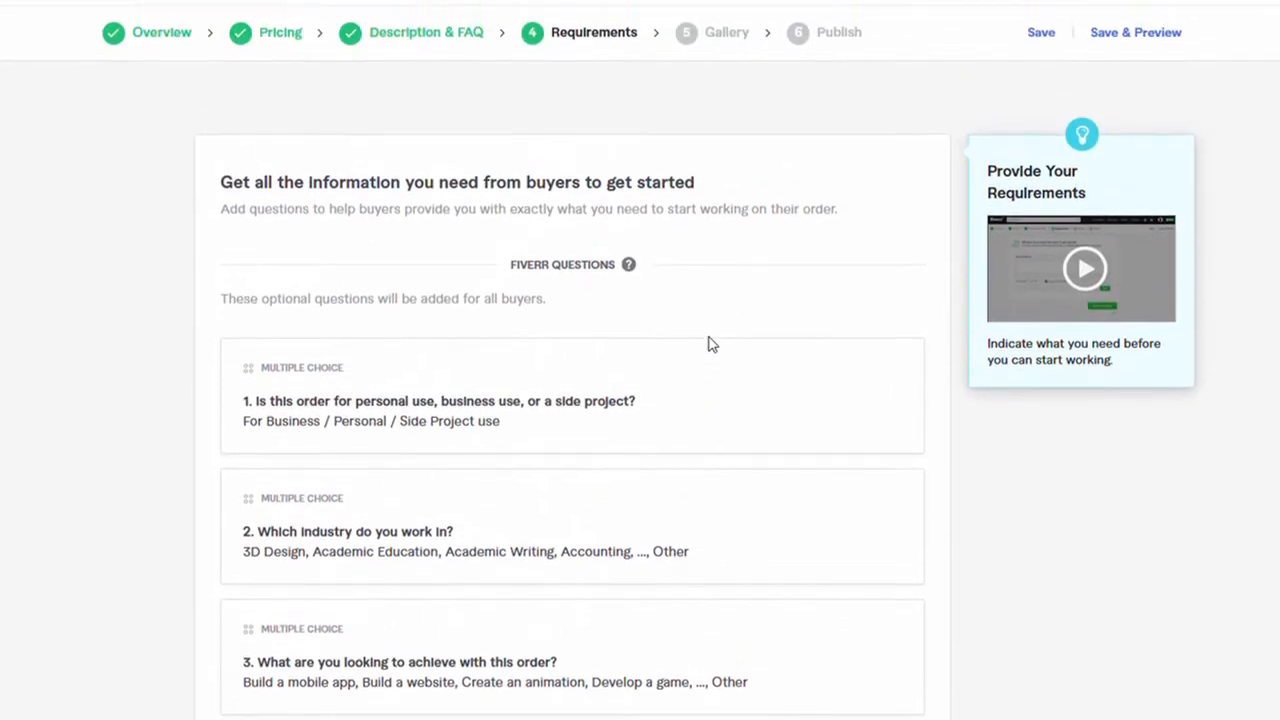
scroll(710, 344, down, 8)
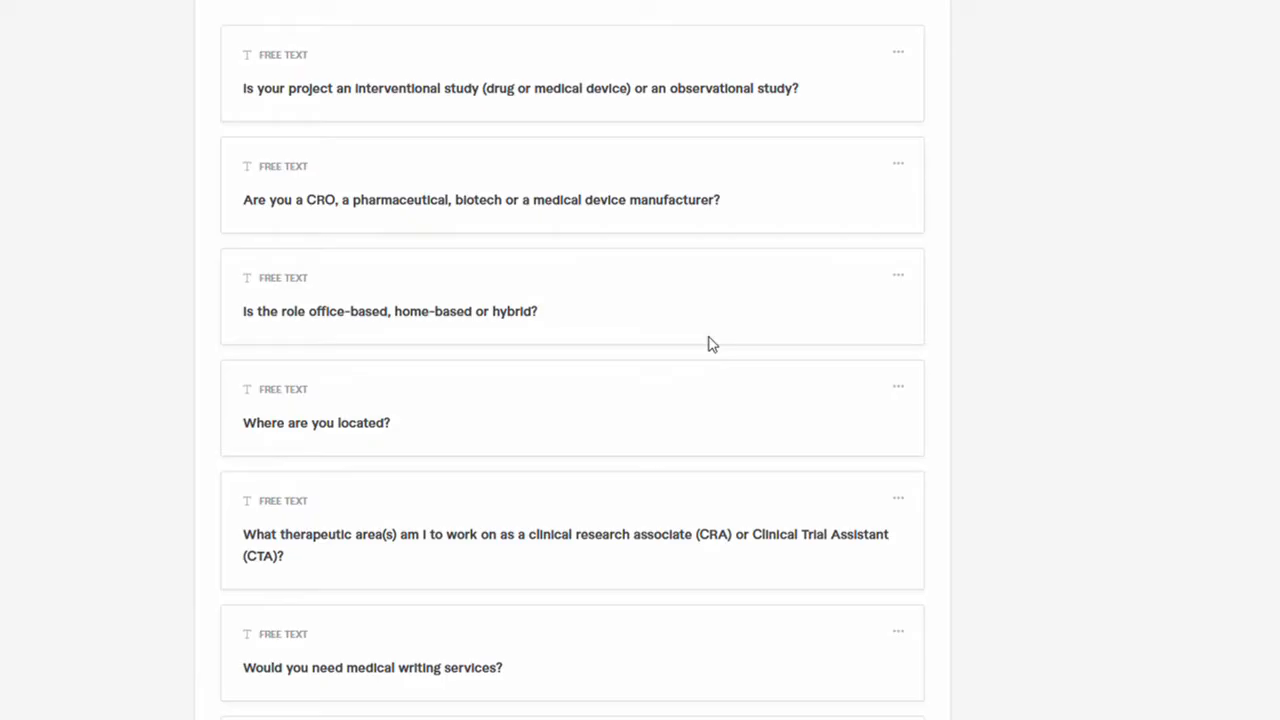
scroll(712, 344, up, 2)
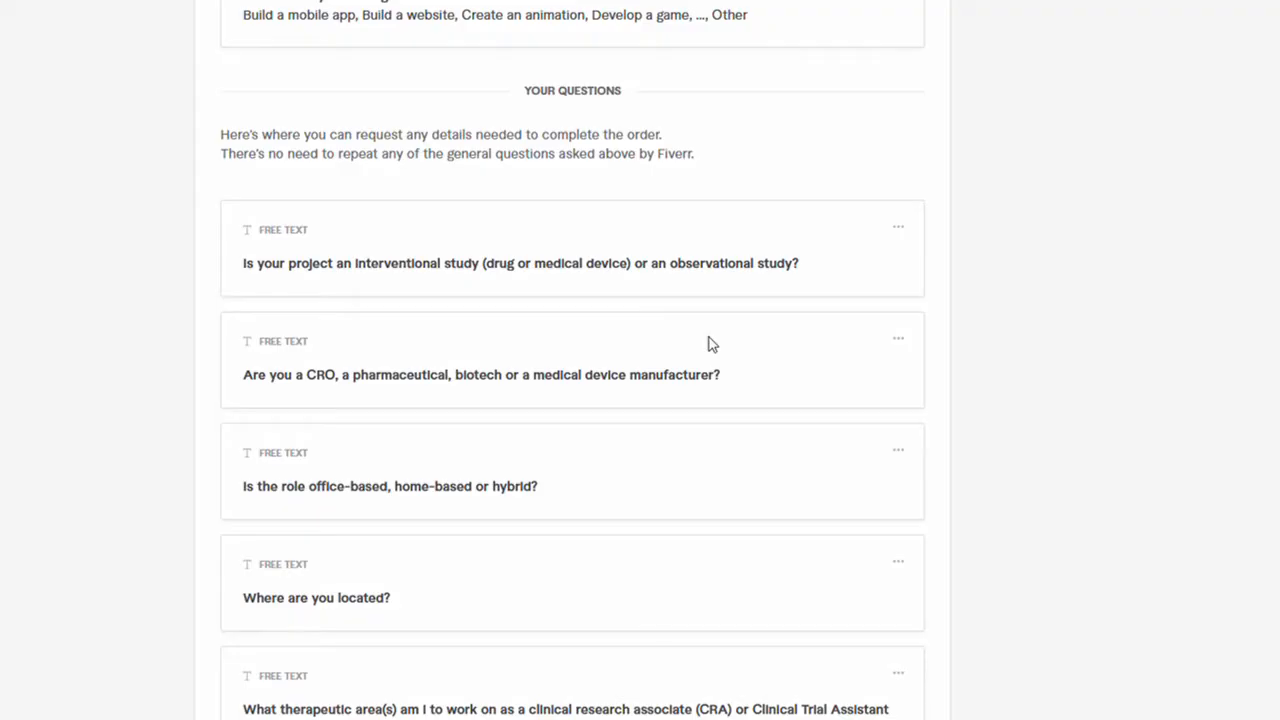
scroll(712, 344, down, 3)
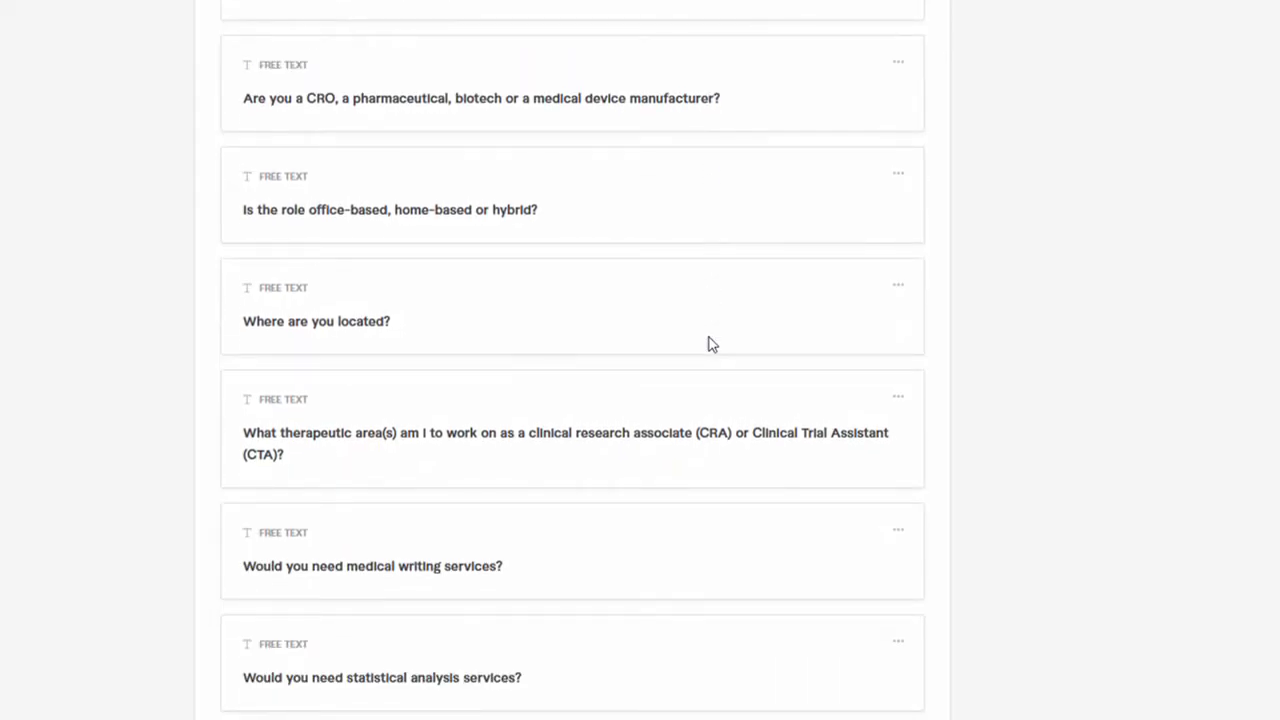
scroll(712, 344, down, 3)
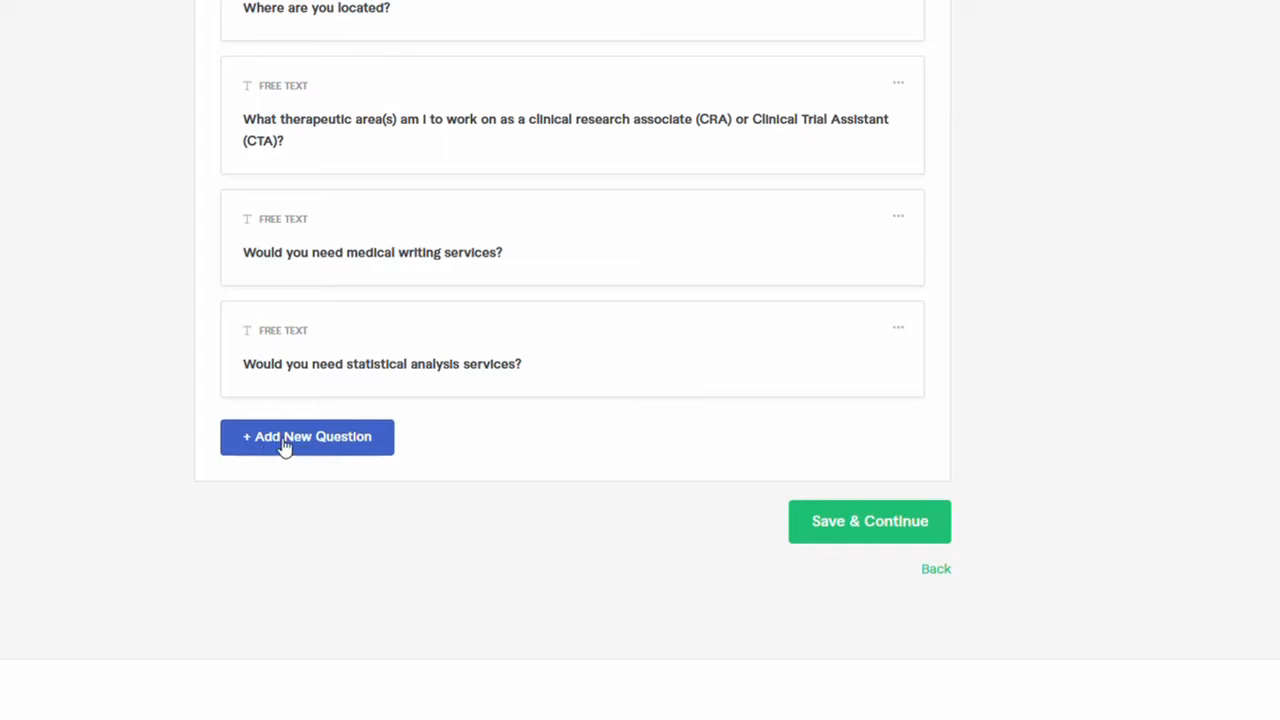
- Start a new question for buyers in the gig requirements
click(322, 444)
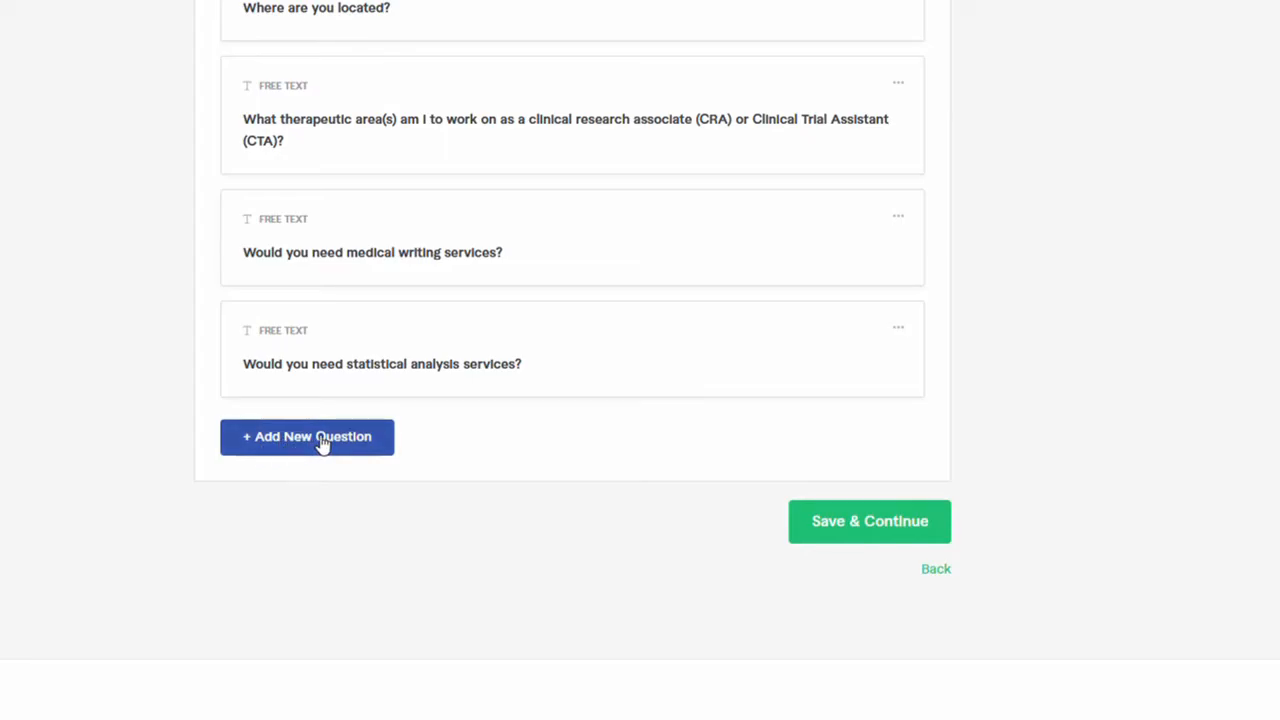
scroll(546, 290, down, 5)
scroll(546, 290, up, 3)
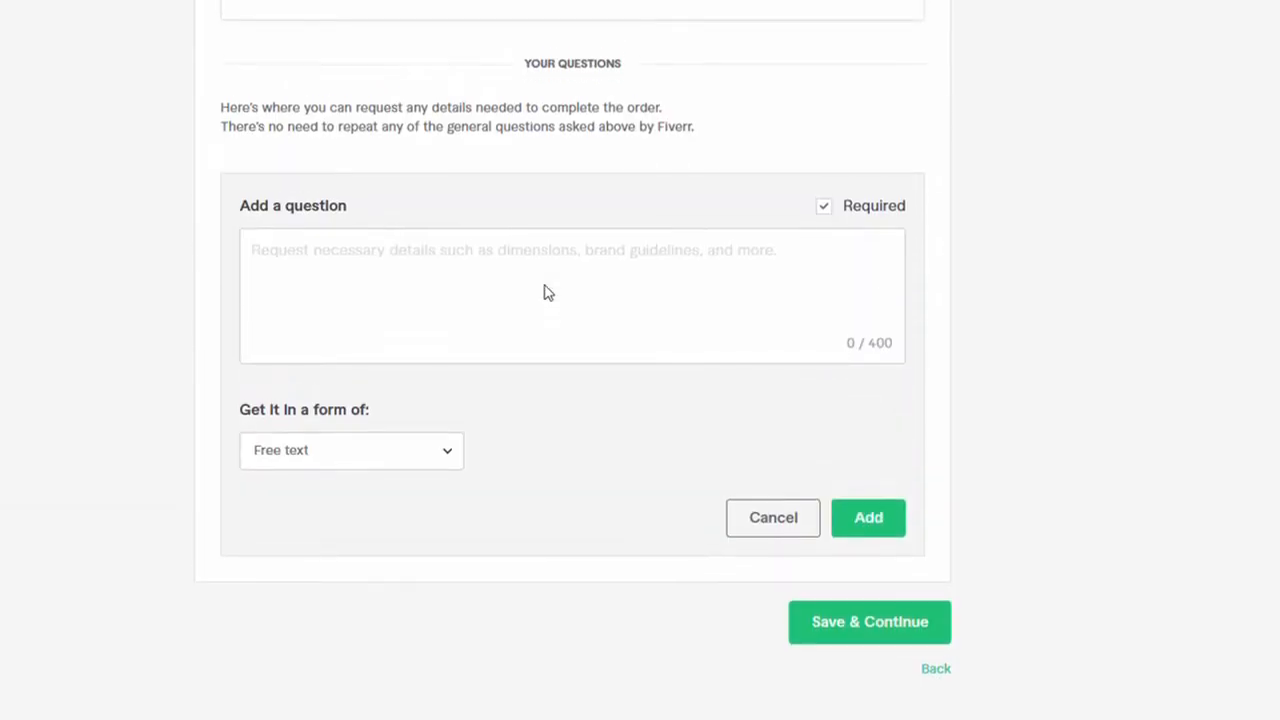
click(435, 256)
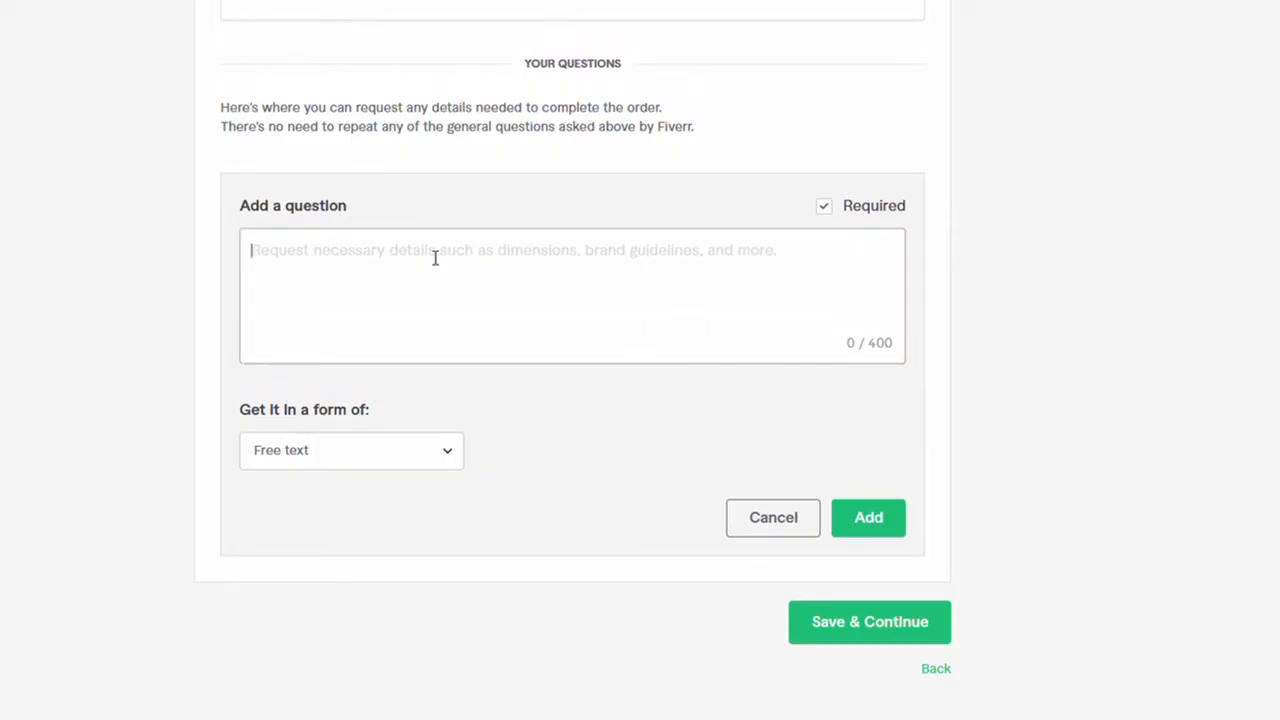
text(What)
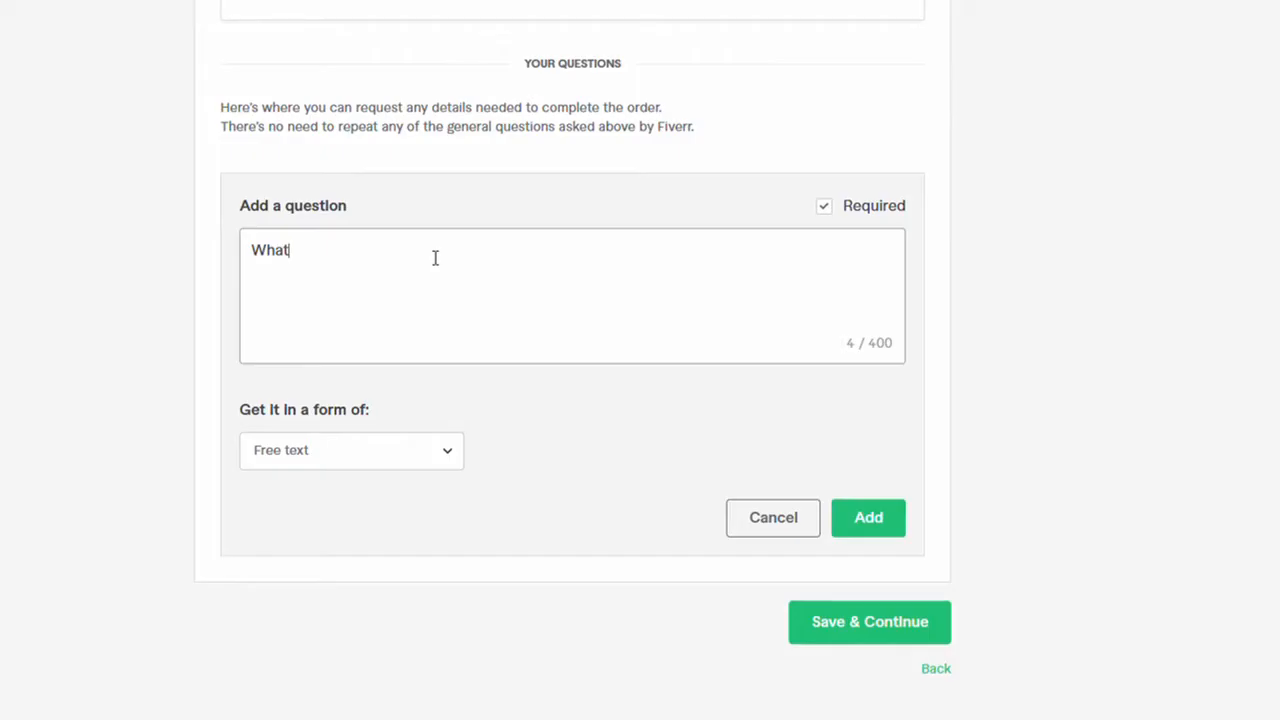
key(BackSpace)
key(BackSpace)
key(BackSpace)
key(BackSpace)
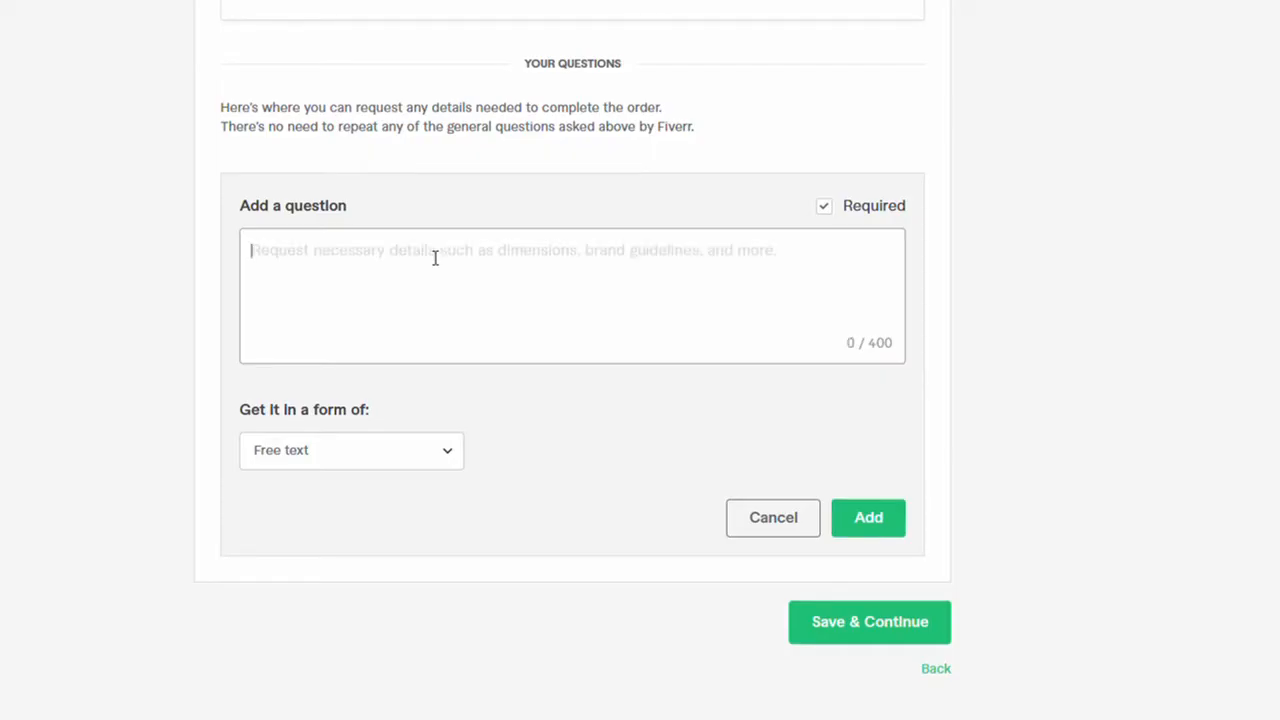
- Enter "Would you need my services as a study coordinator?" as a required free-text question and add it to the requirements
text(Wou)
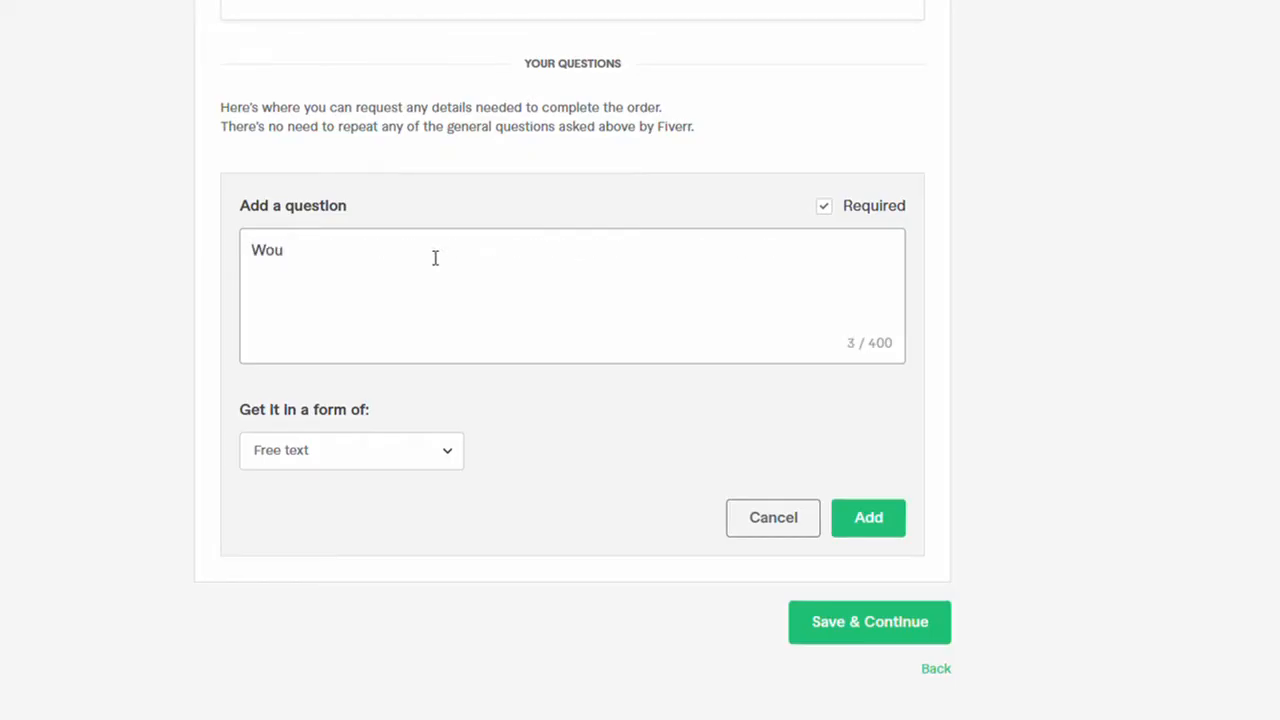
text(ld you need my s)
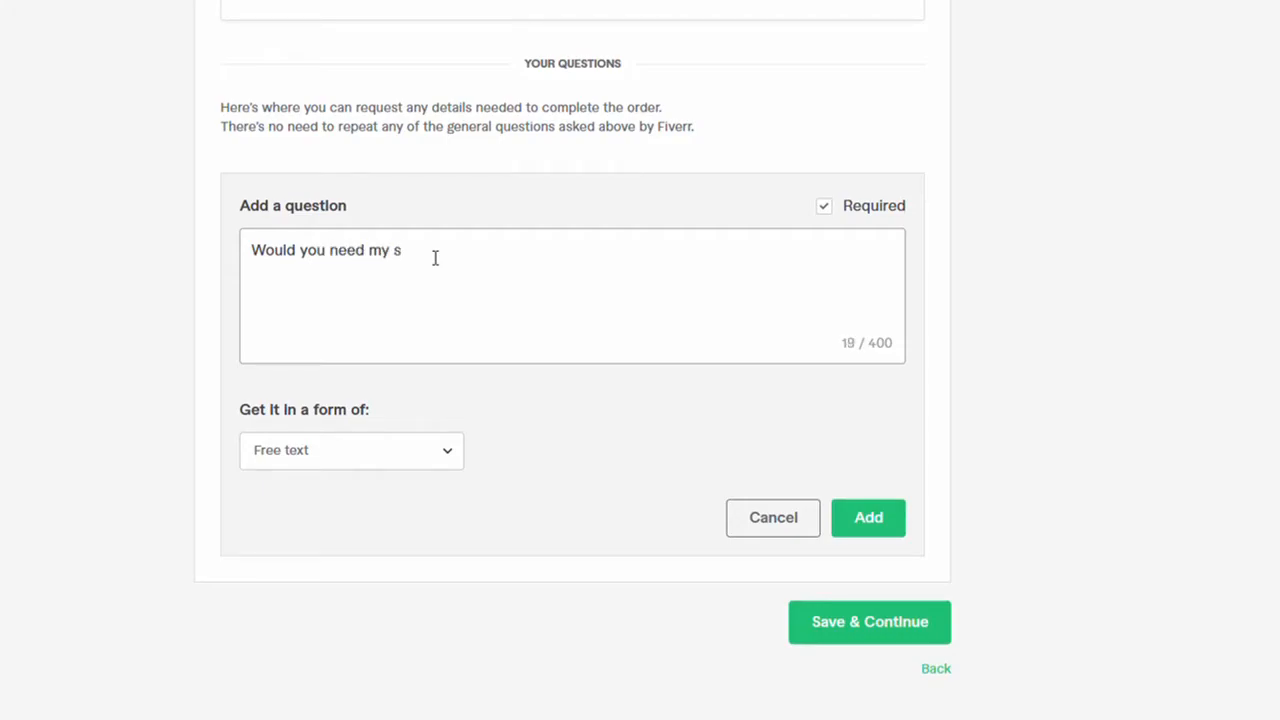
text(ervices as a study coordi)
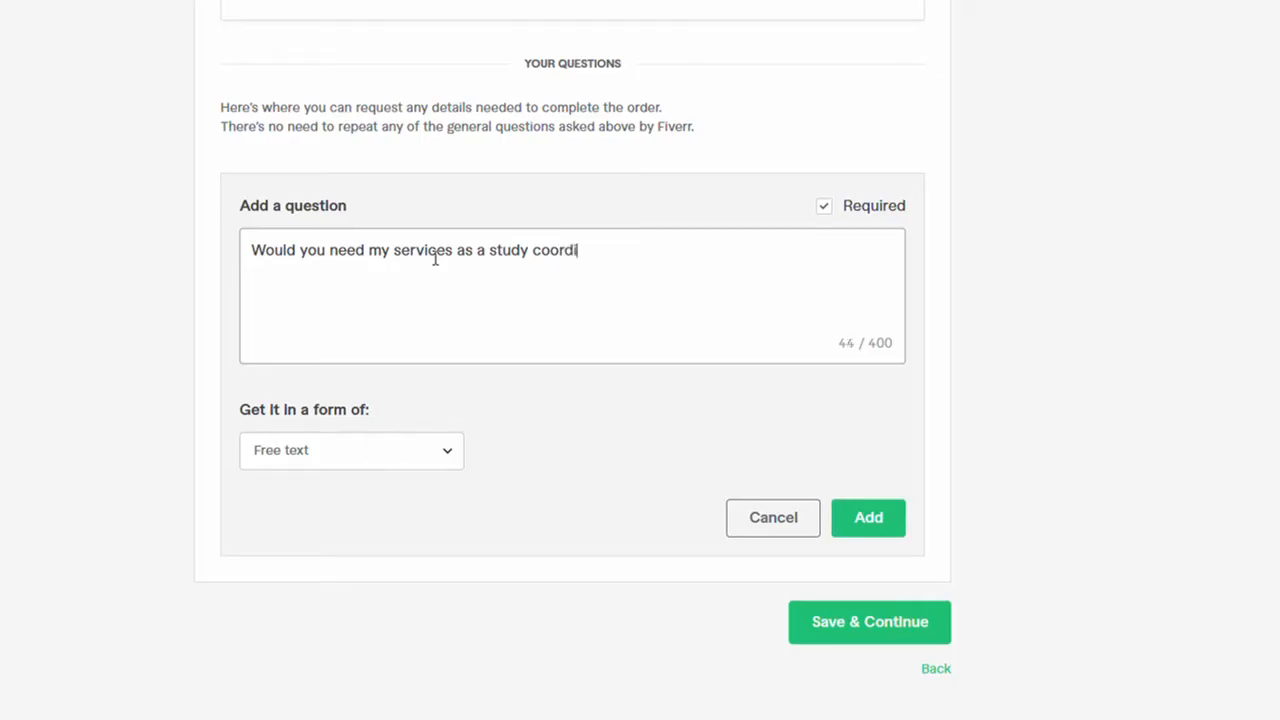
text(nate)
key(BackSpace)
text(or?)
click(866, 524)
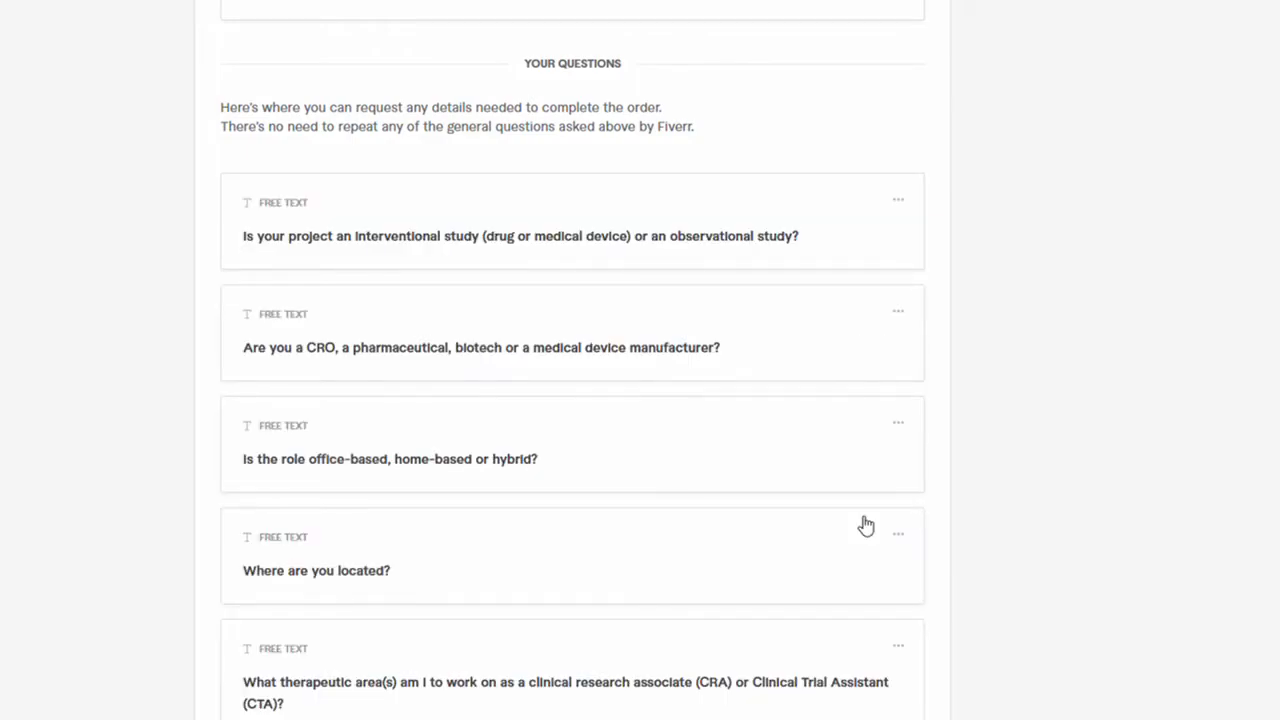
scroll(866, 524, down, 8)
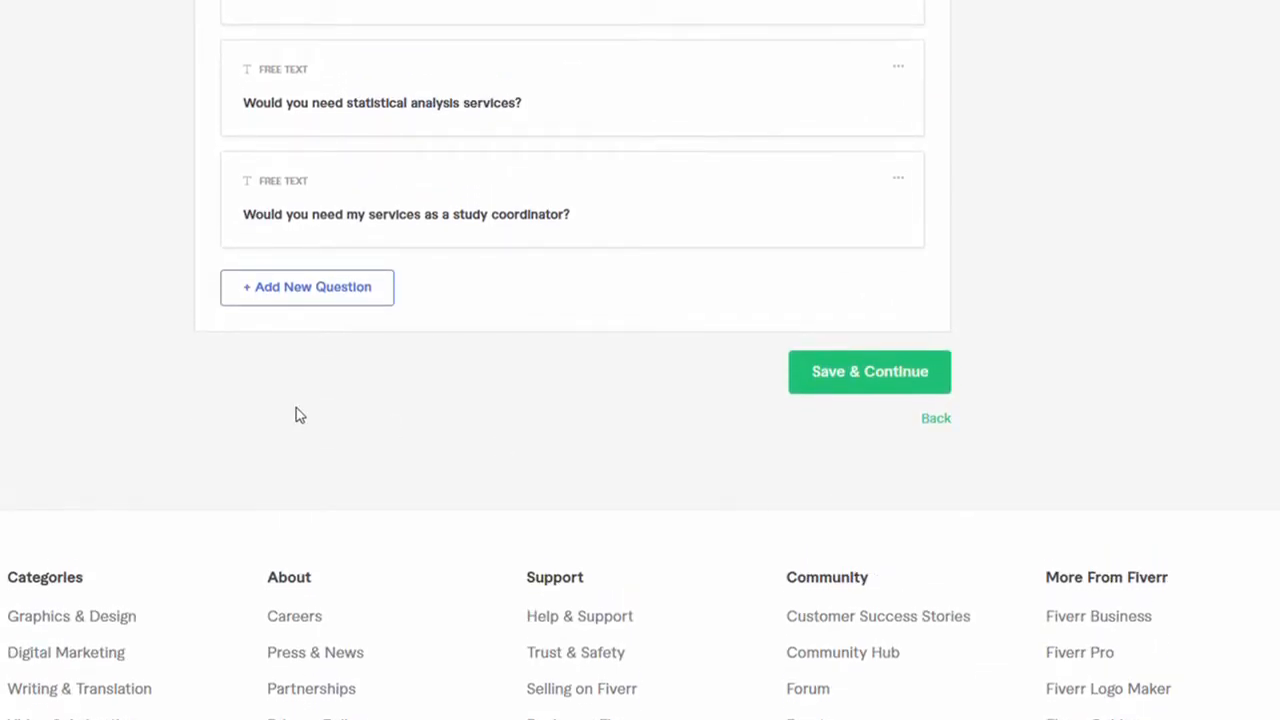
scroll(297, 297, down, 3)
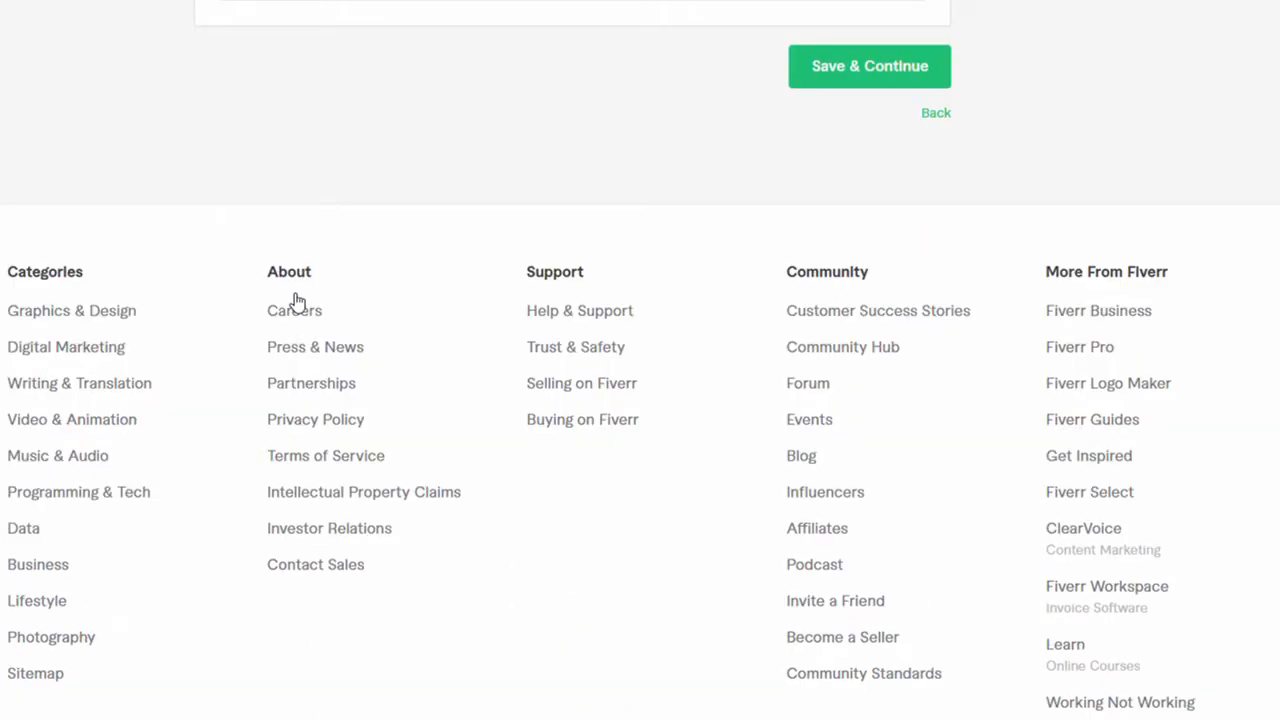
- Cancel the blank additional question and save the buyer requirements to continue to the gallery
scroll(297, 300, up, 4)
scroll(543, 73, up, 1)
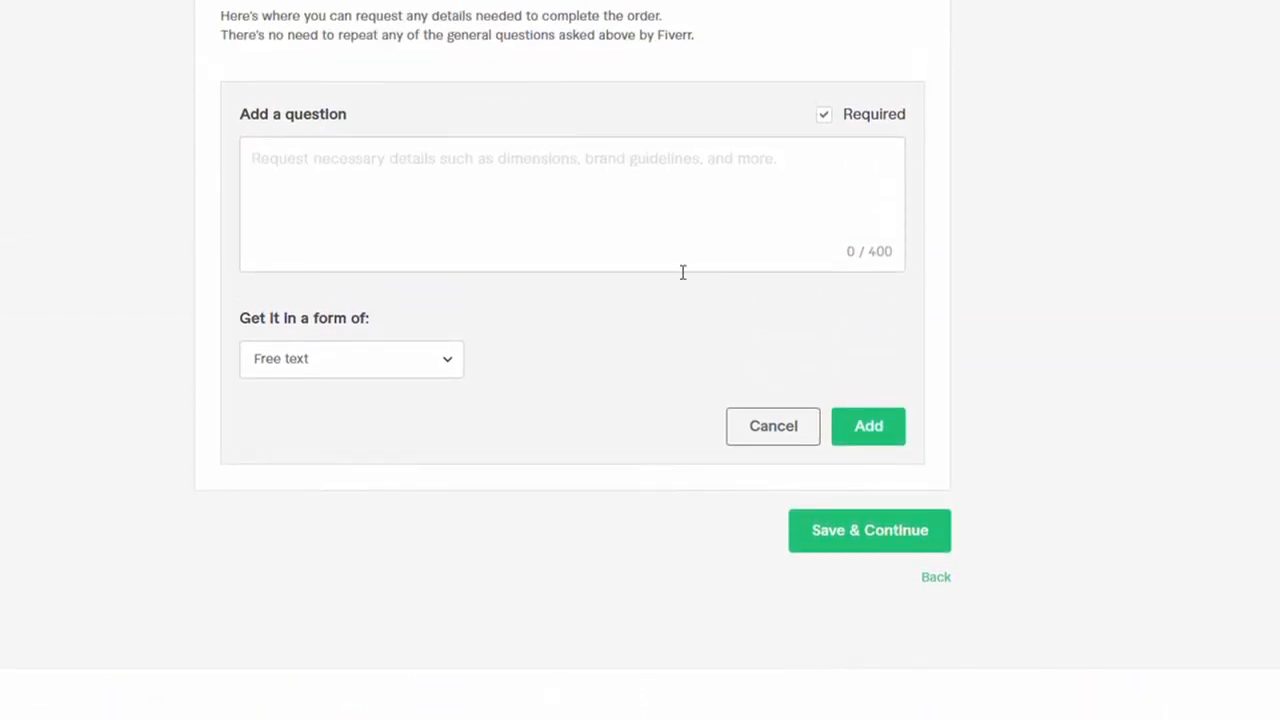
click(763, 430)
scroll(763, 433, down, 10)
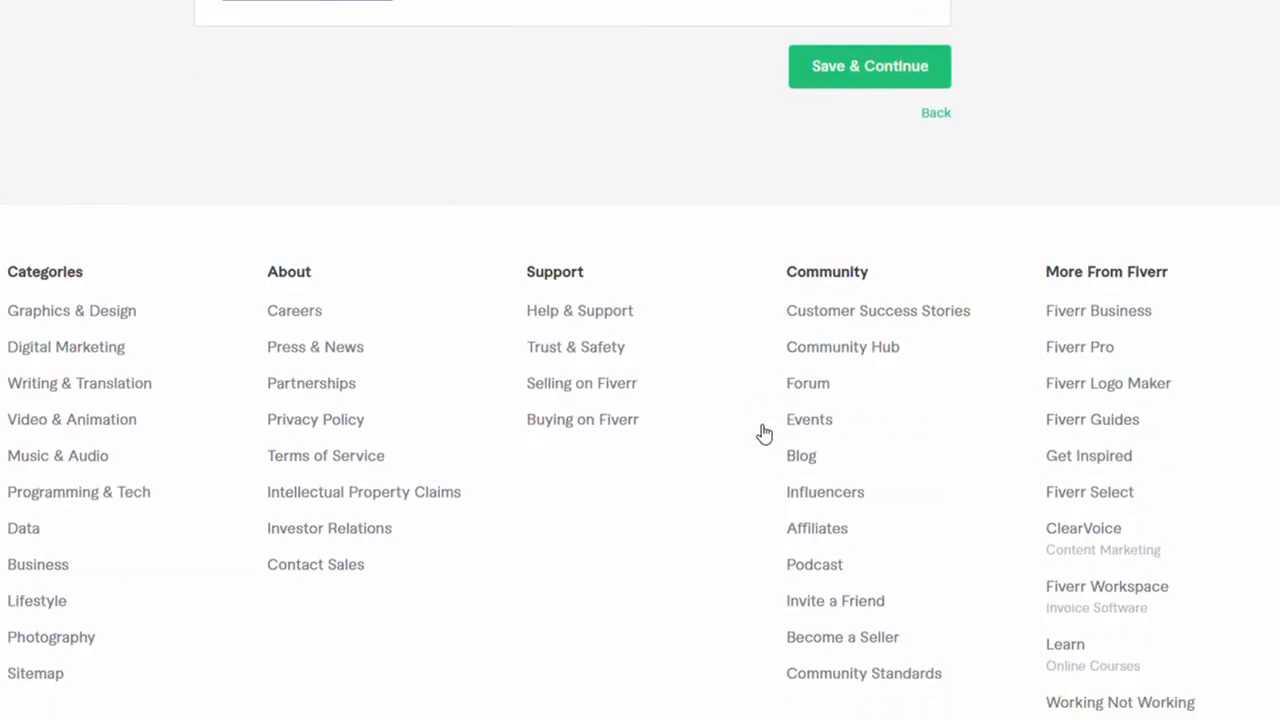
click(889, 82)
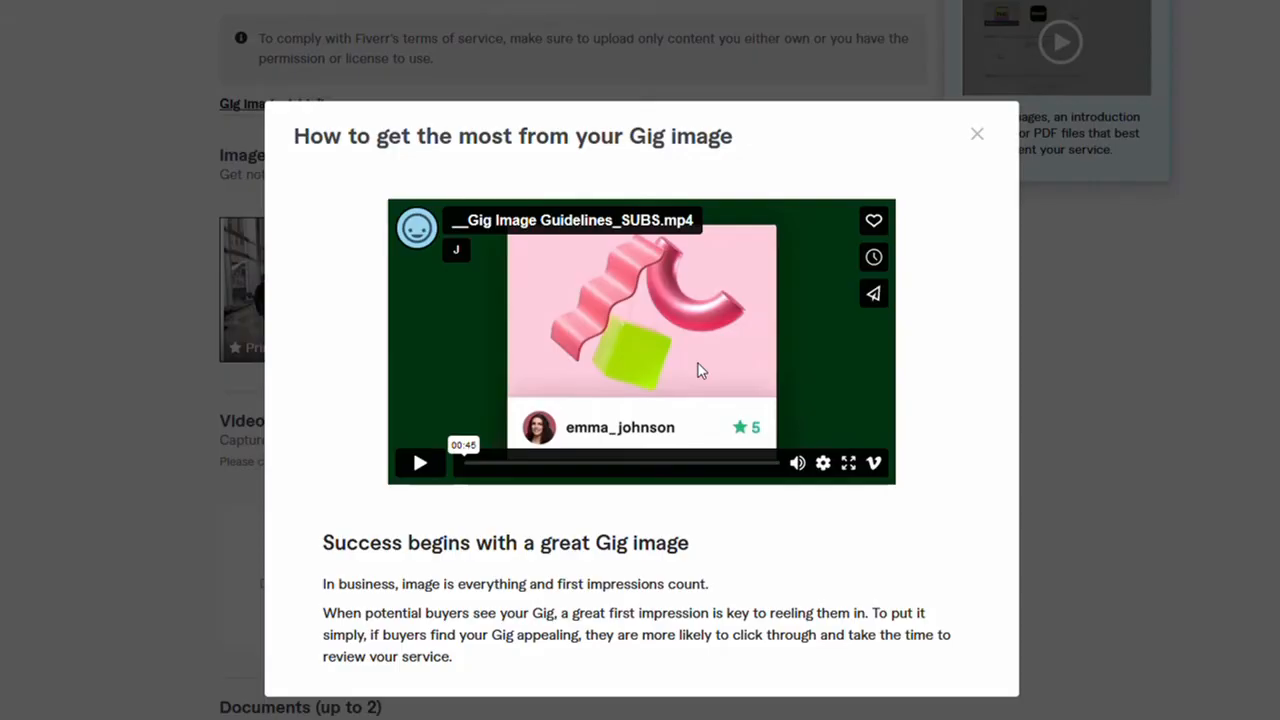
- Read through Fiverr's gig image guidelines on image size, text overlays, logos and example images, and close them
scroll(700, 371, down, 6)
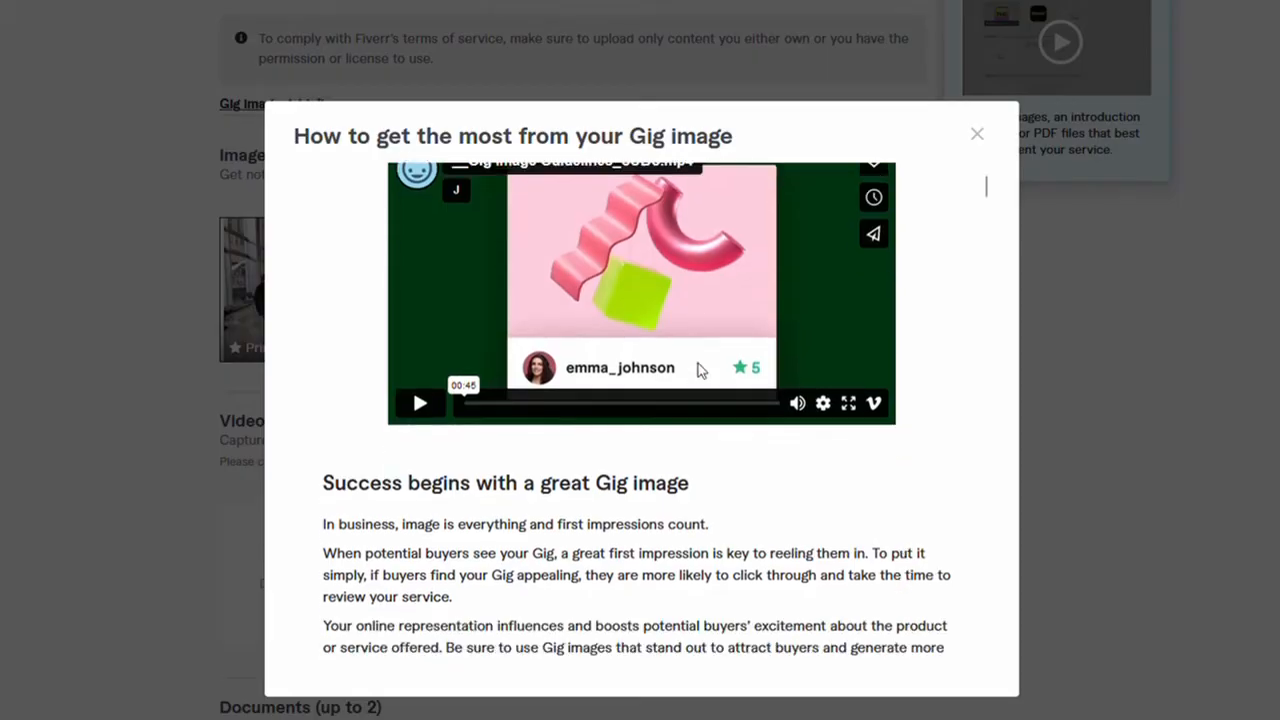
scroll(700, 371, down, 3)
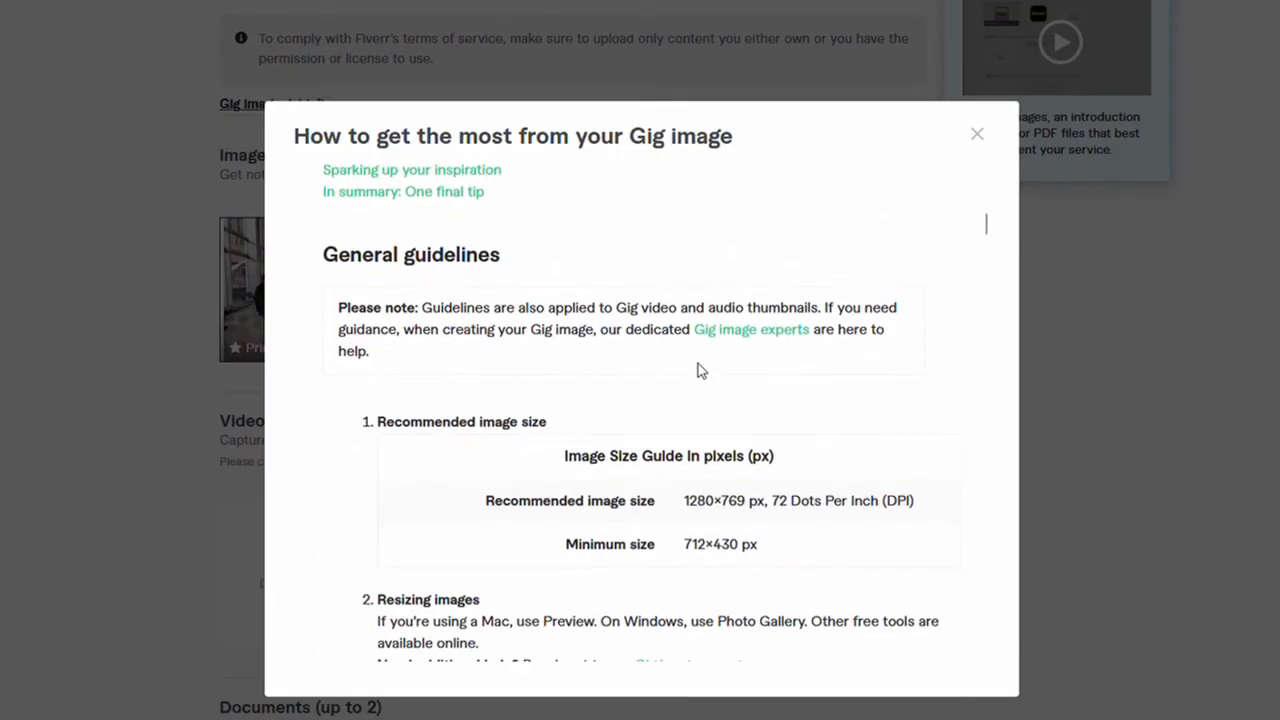
scroll(700, 371, down, 3)
scroll(700, 371, down, 5)
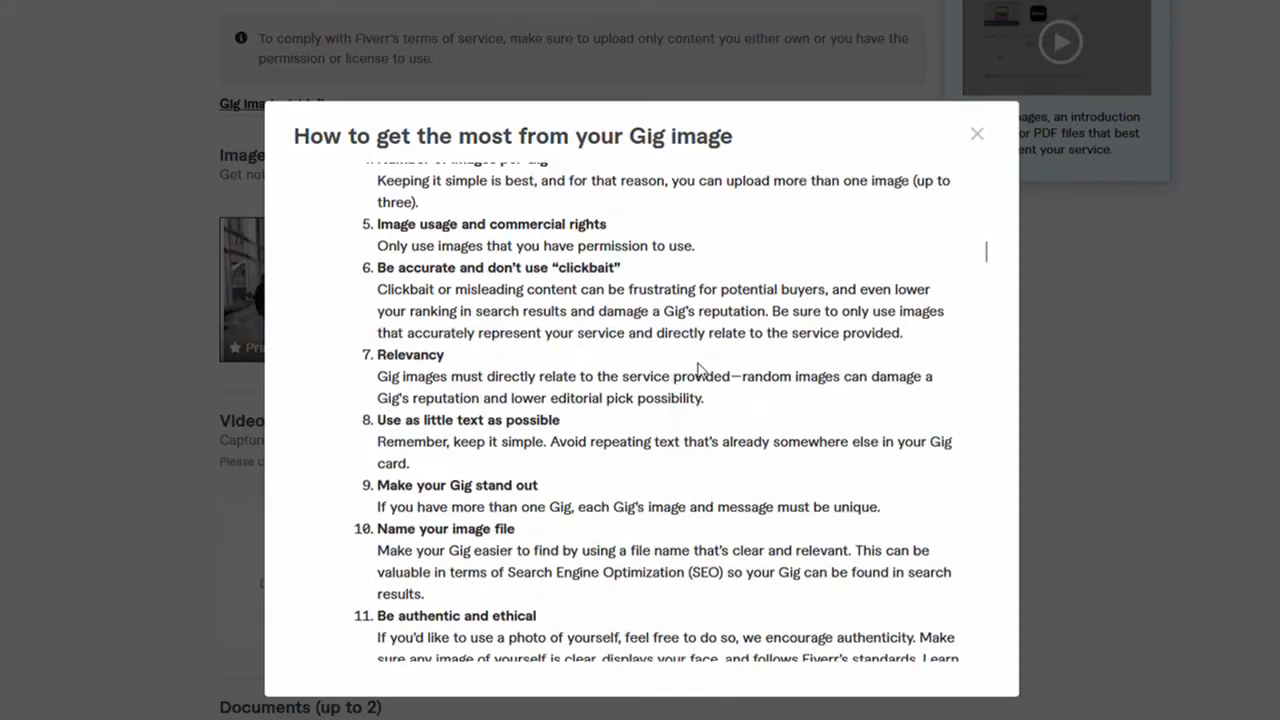
scroll(700, 371, down, 10)
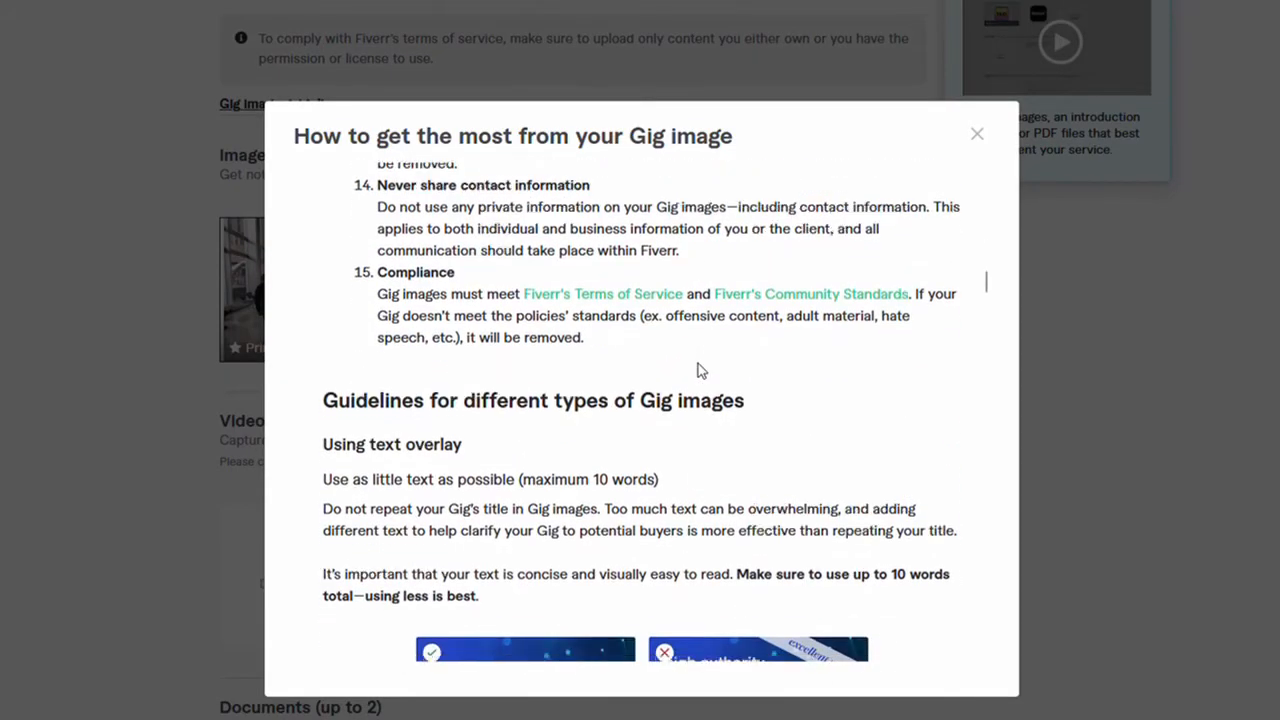
scroll(700, 371, down, 8)
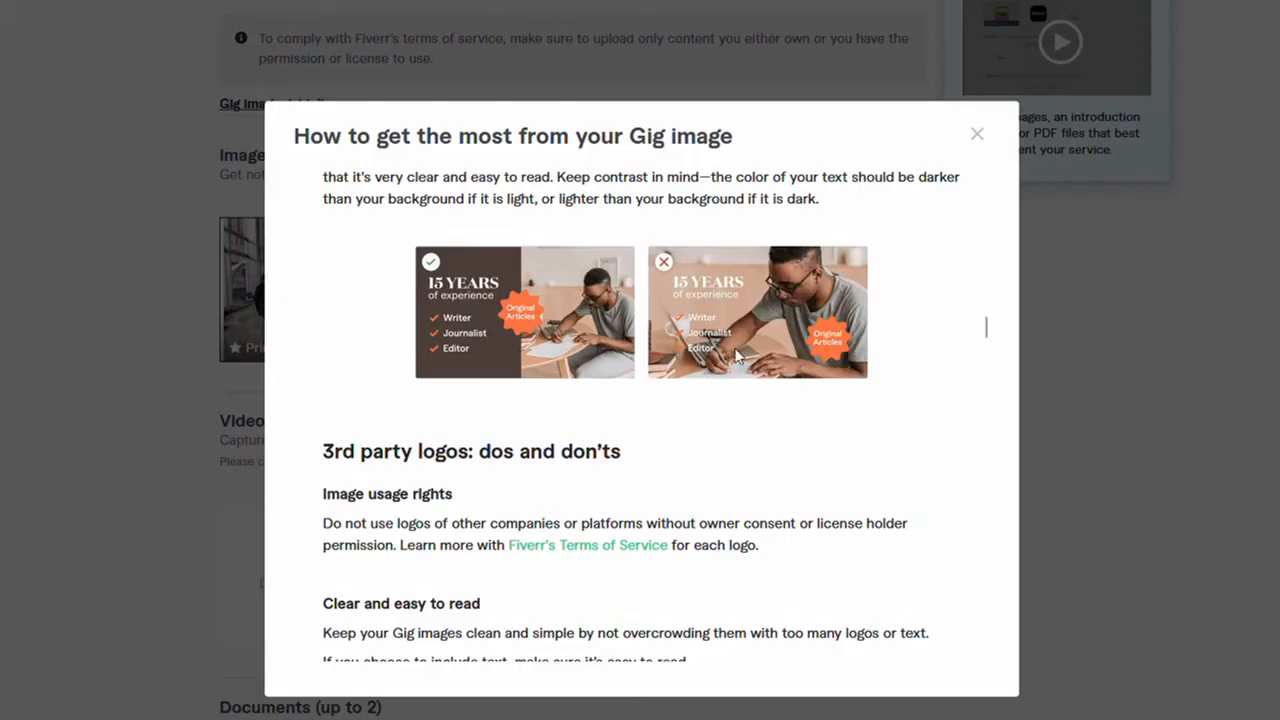
scroll(719, 408, down, 10)
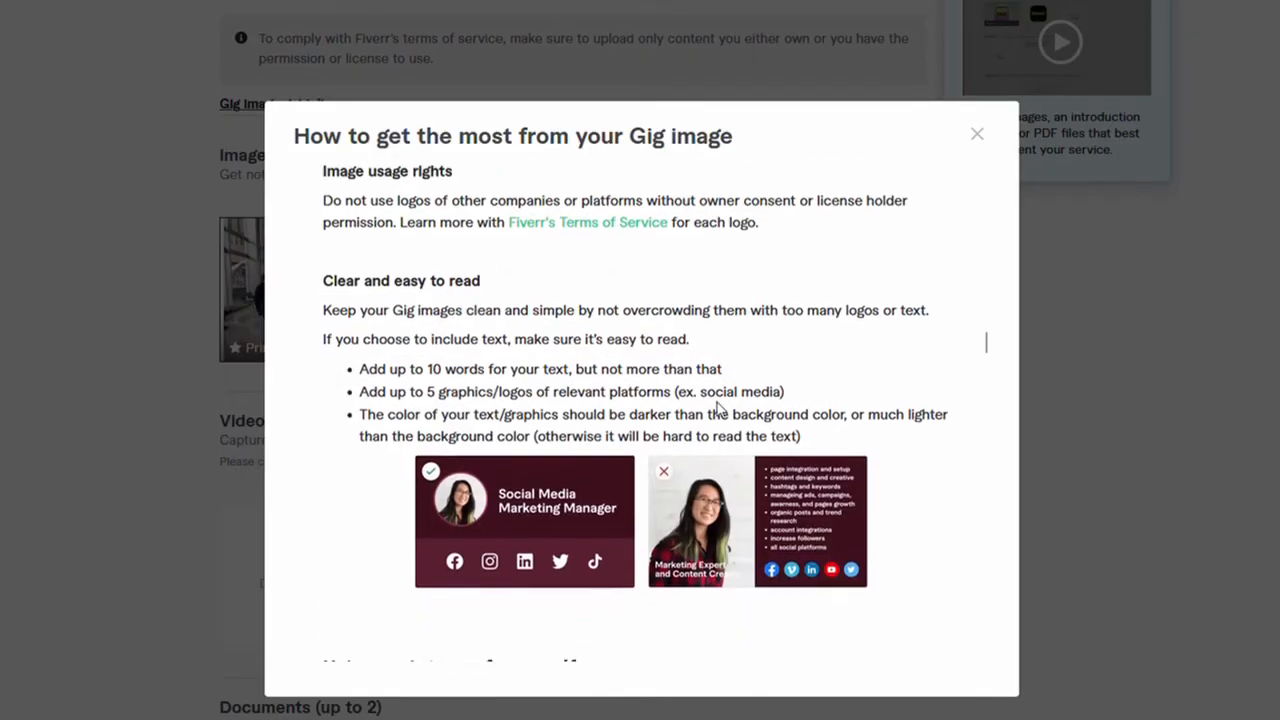
scroll(719, 408, down, 8)
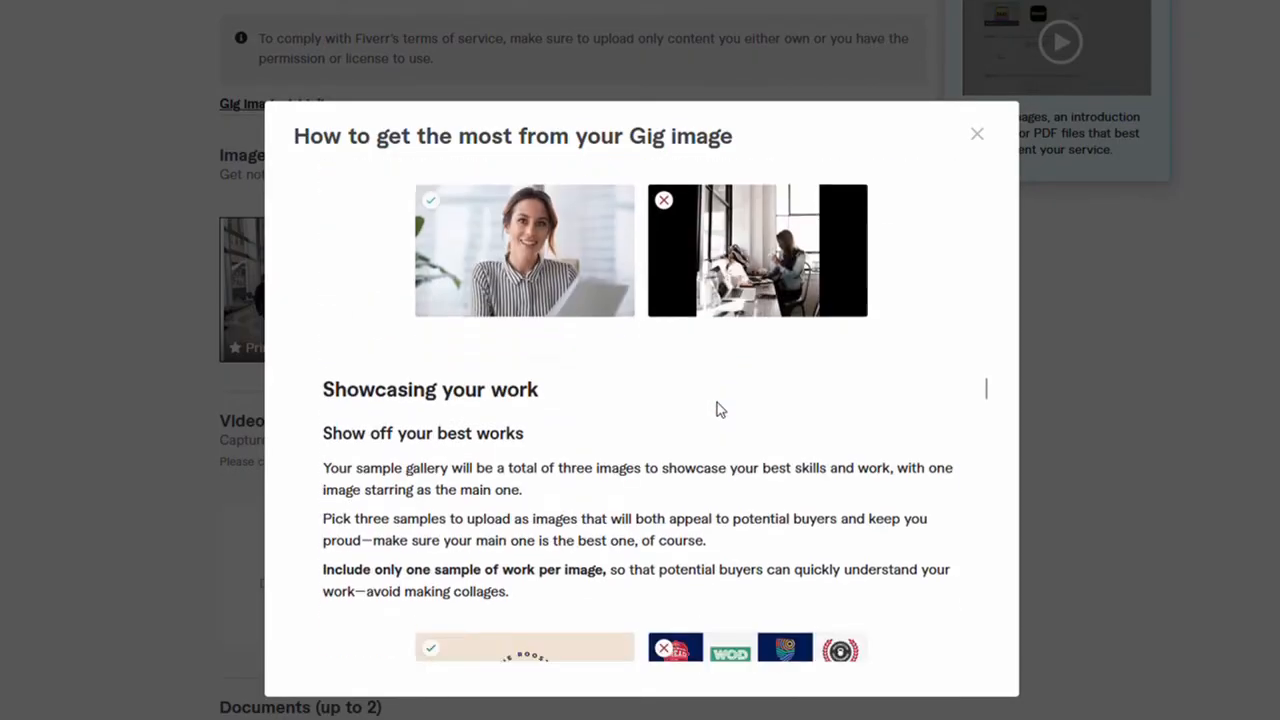
scroll(717, 403, down, 10)
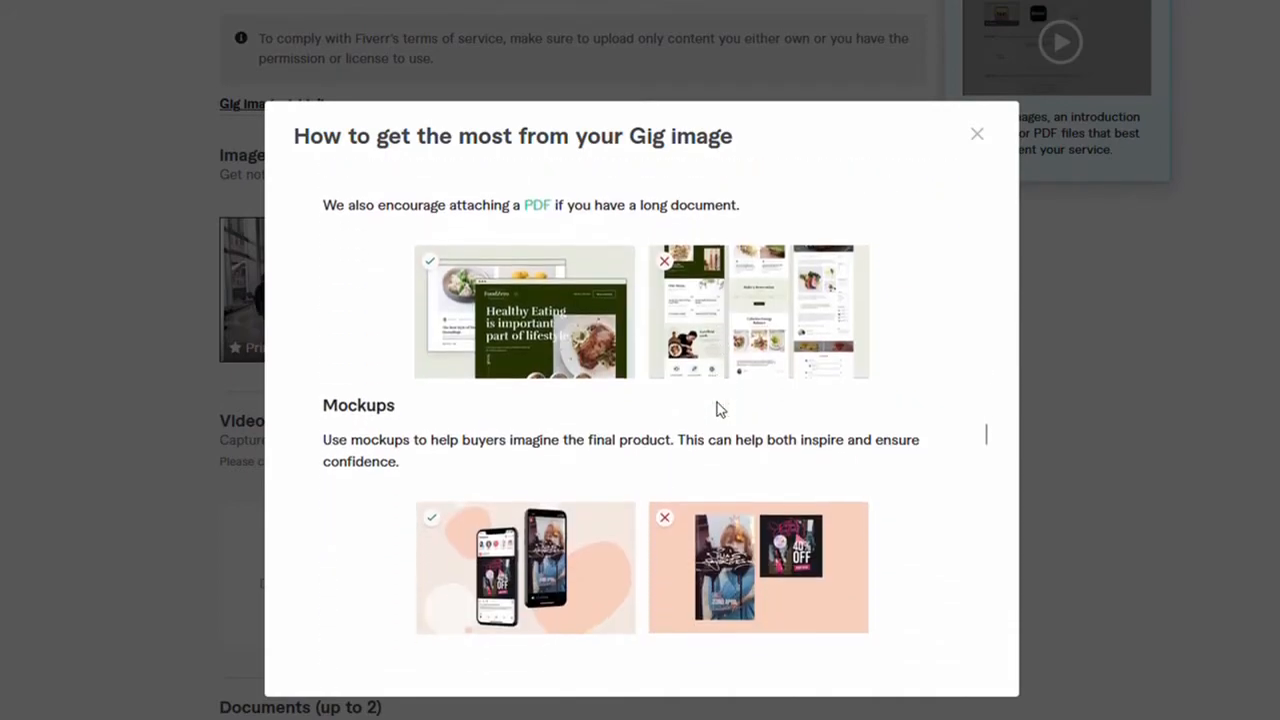
scroll(718, 409, down, 8)
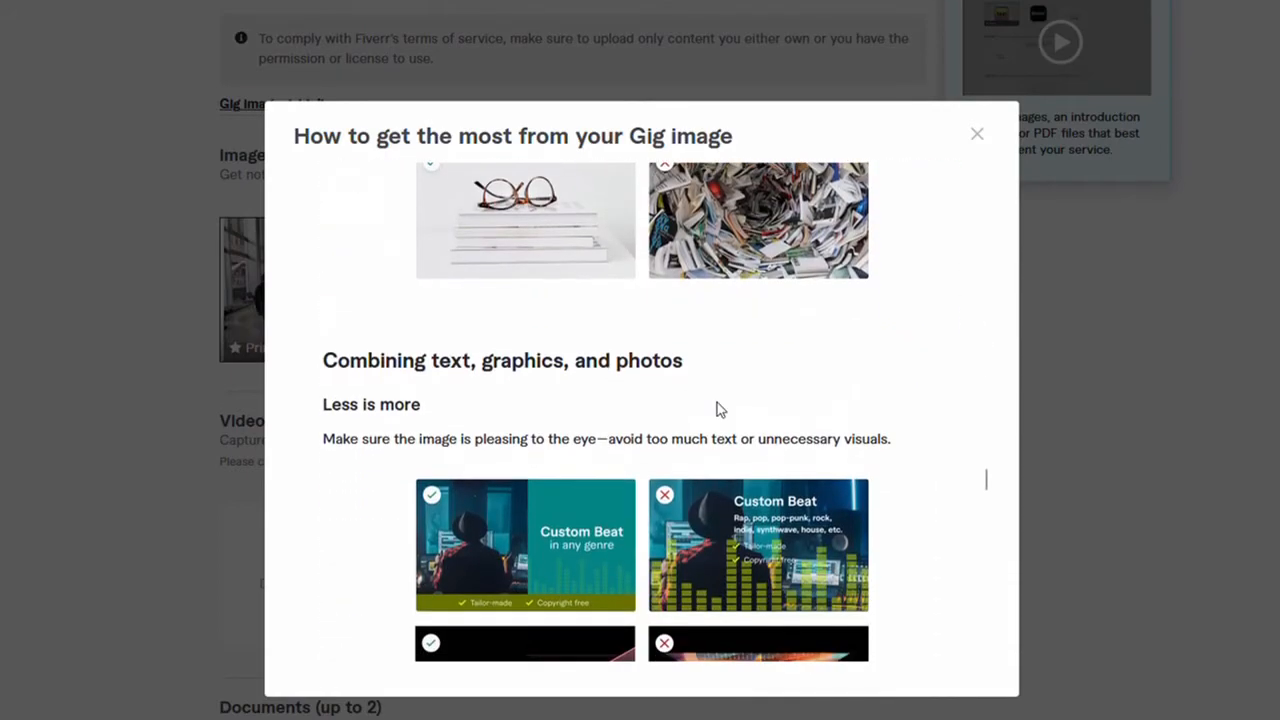
scroll(716, 401, down, 10)
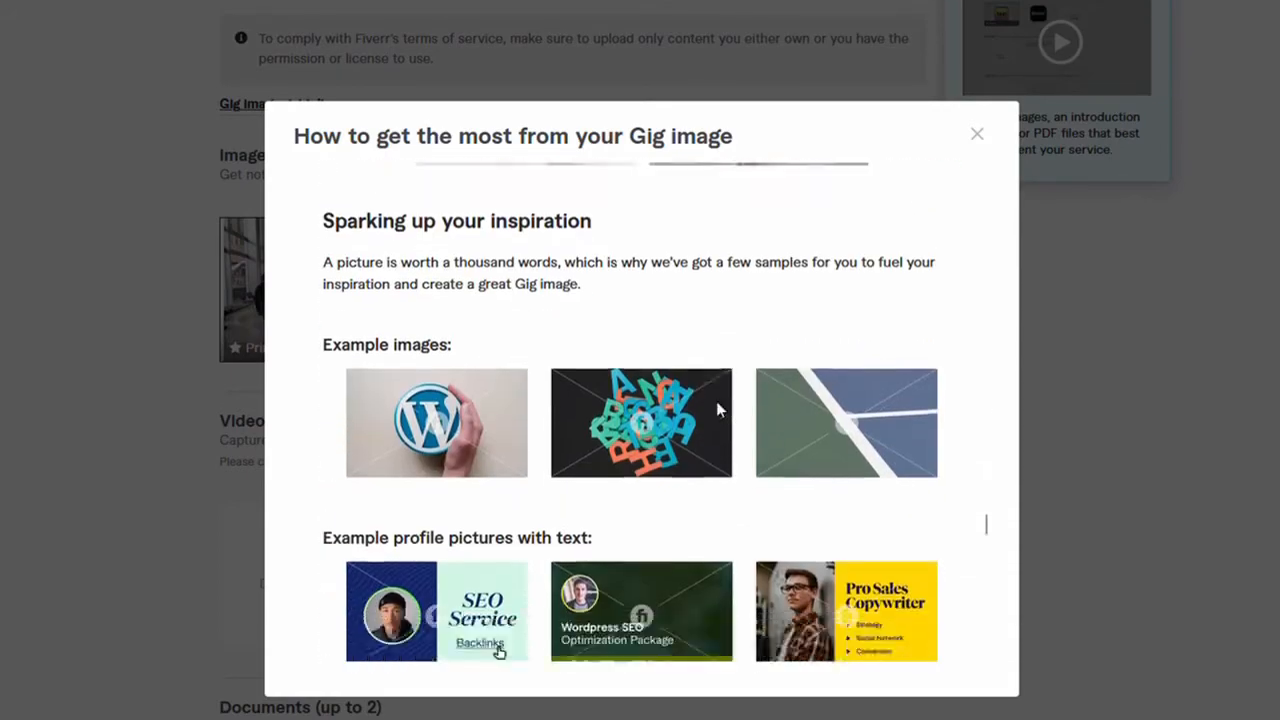
scroll(716, 405, down, 12)
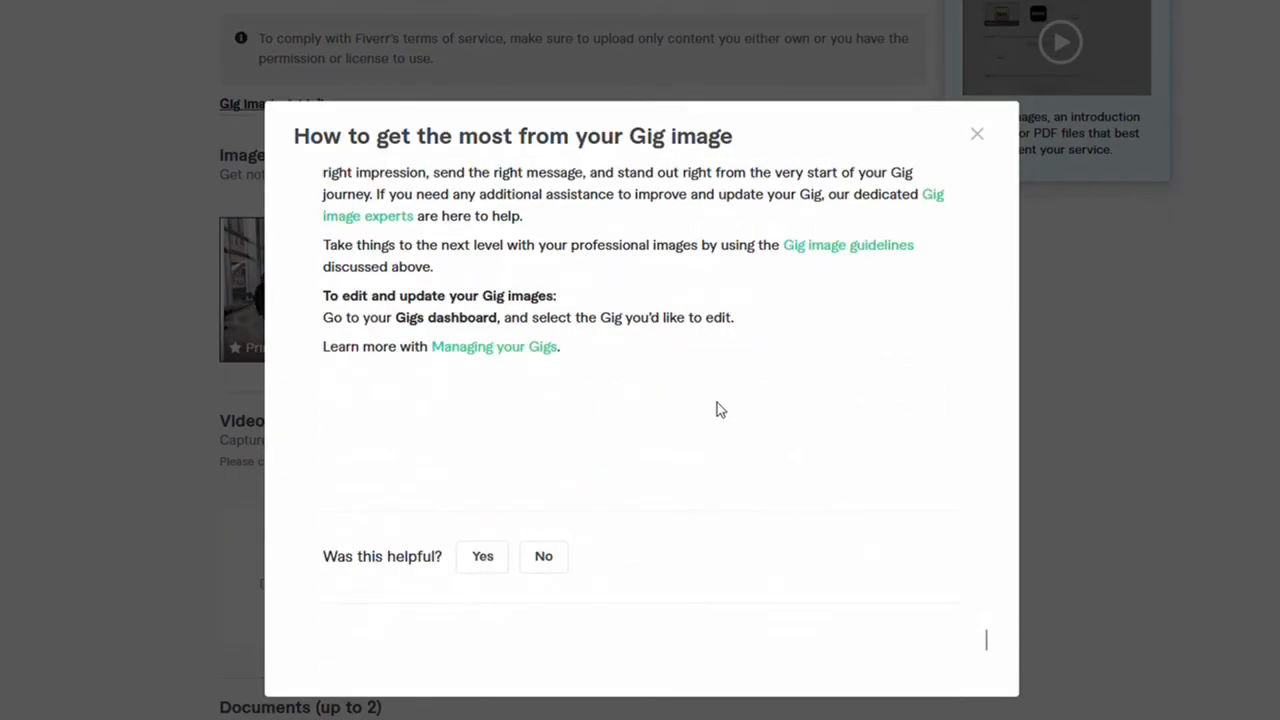
scroll(737, 586, down, 4)
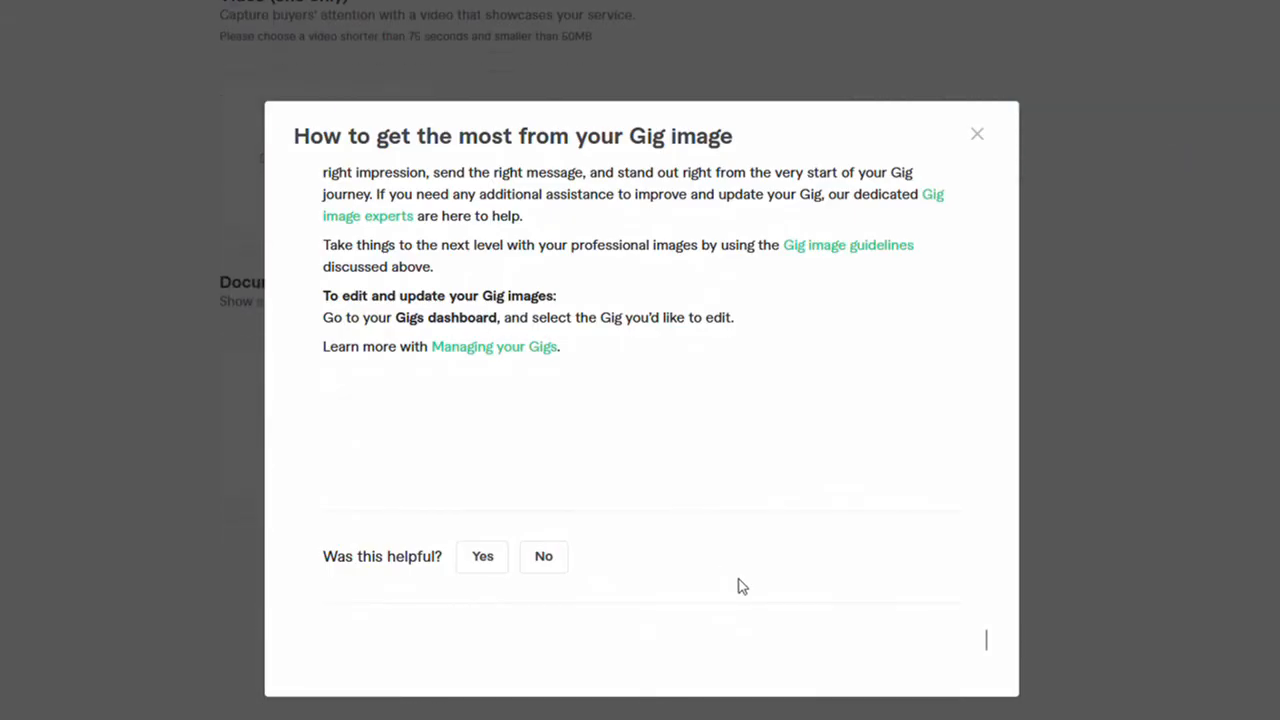
click(977, 136)
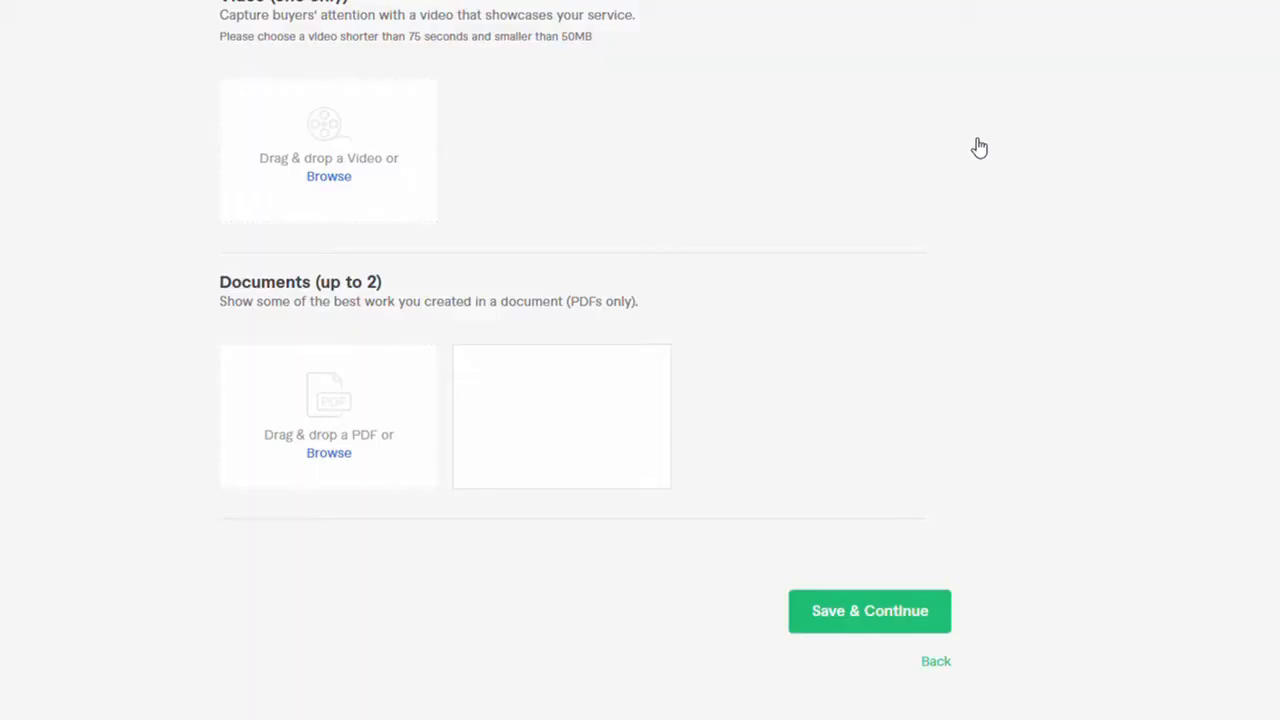
- Review the gig gallery's images, video and documents sections and save them without changes
scroll(797, 292, up, 3)
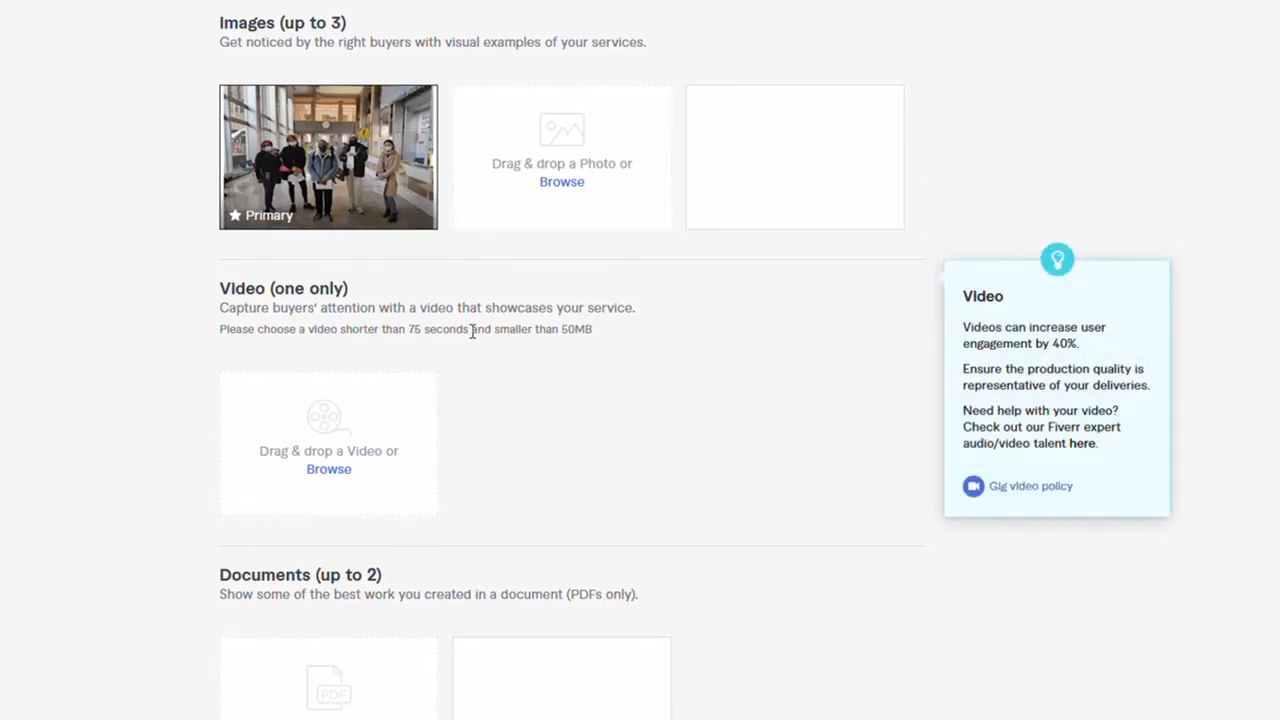
scroll(471, 325, down, 1)
scroll(472, 331, up, 1)
scroll(472, 331, up, 1)
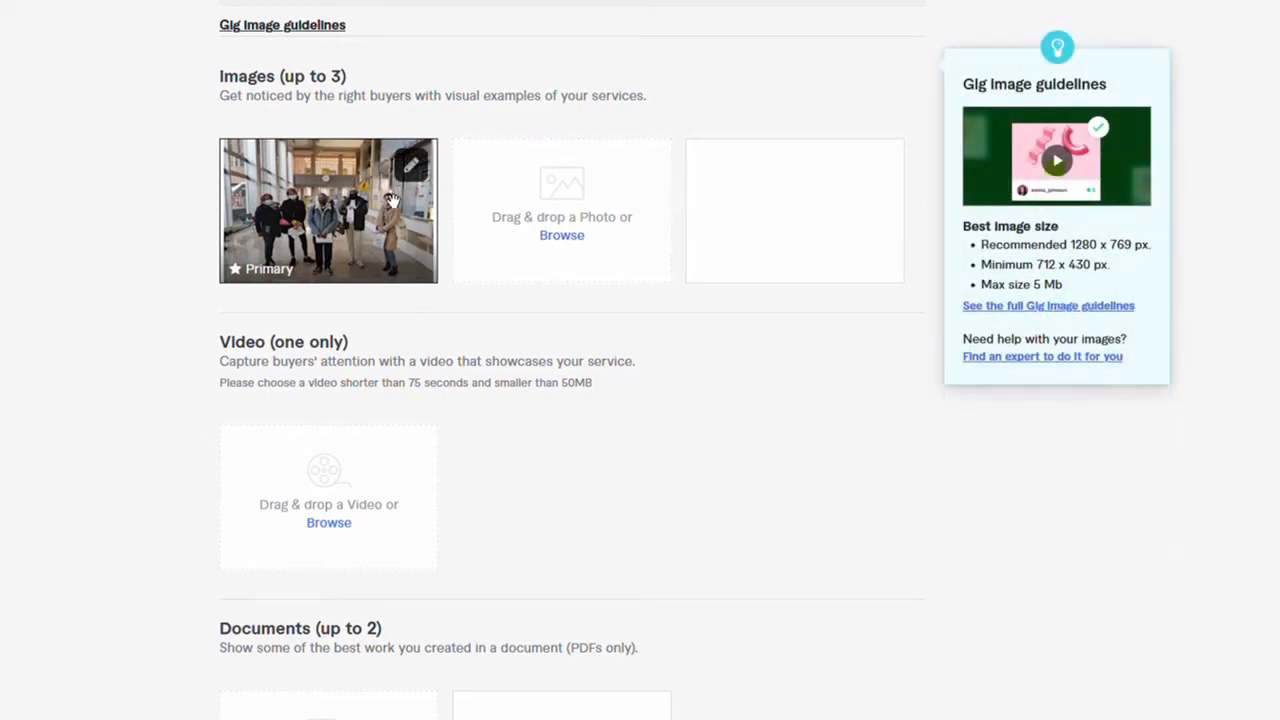
scroll(575, 456, down, 5)
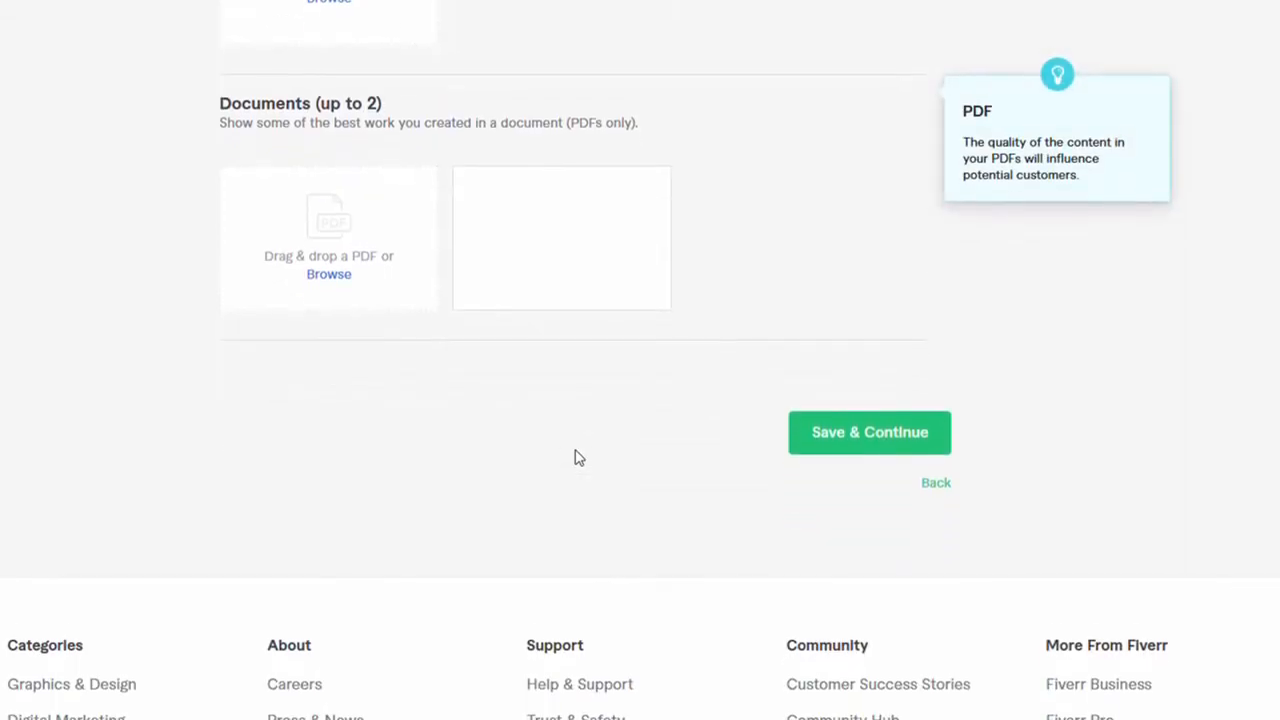
click(846, 453)
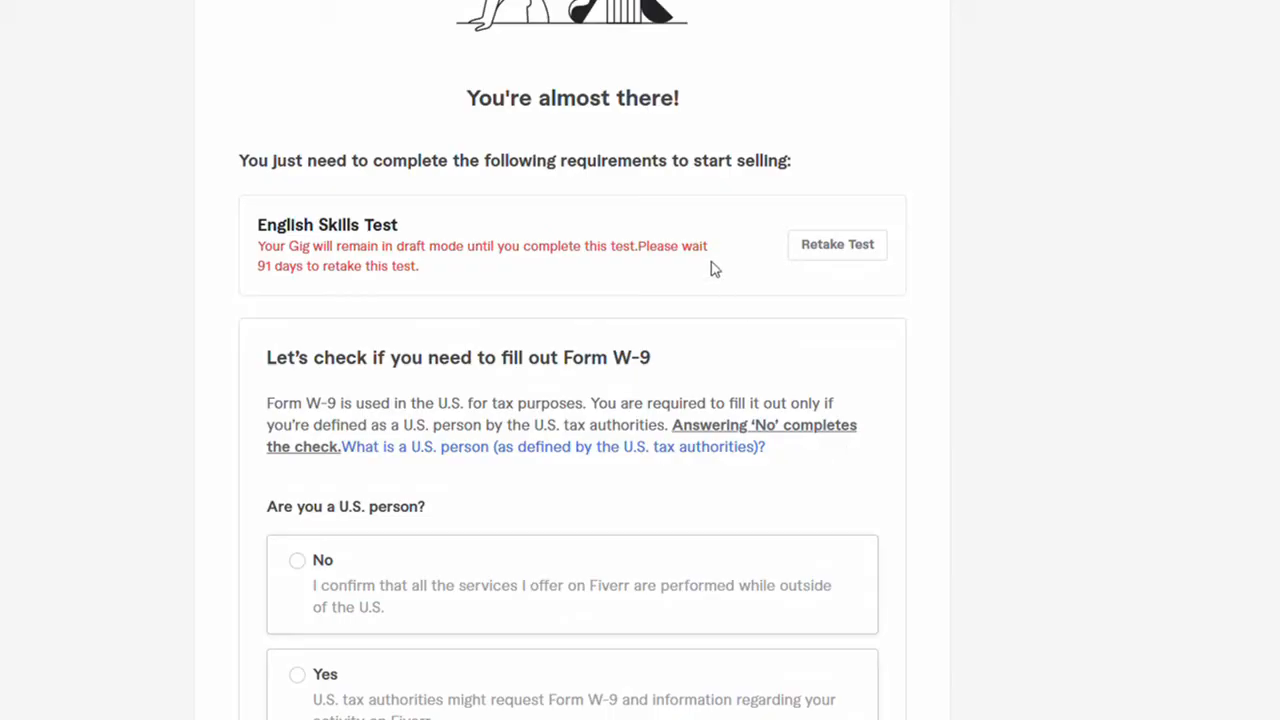
- Examine the remaining requirements for publishing the gig, including the English Skills Test and the Form W-9 check
scroll(676, 243, up, 3)
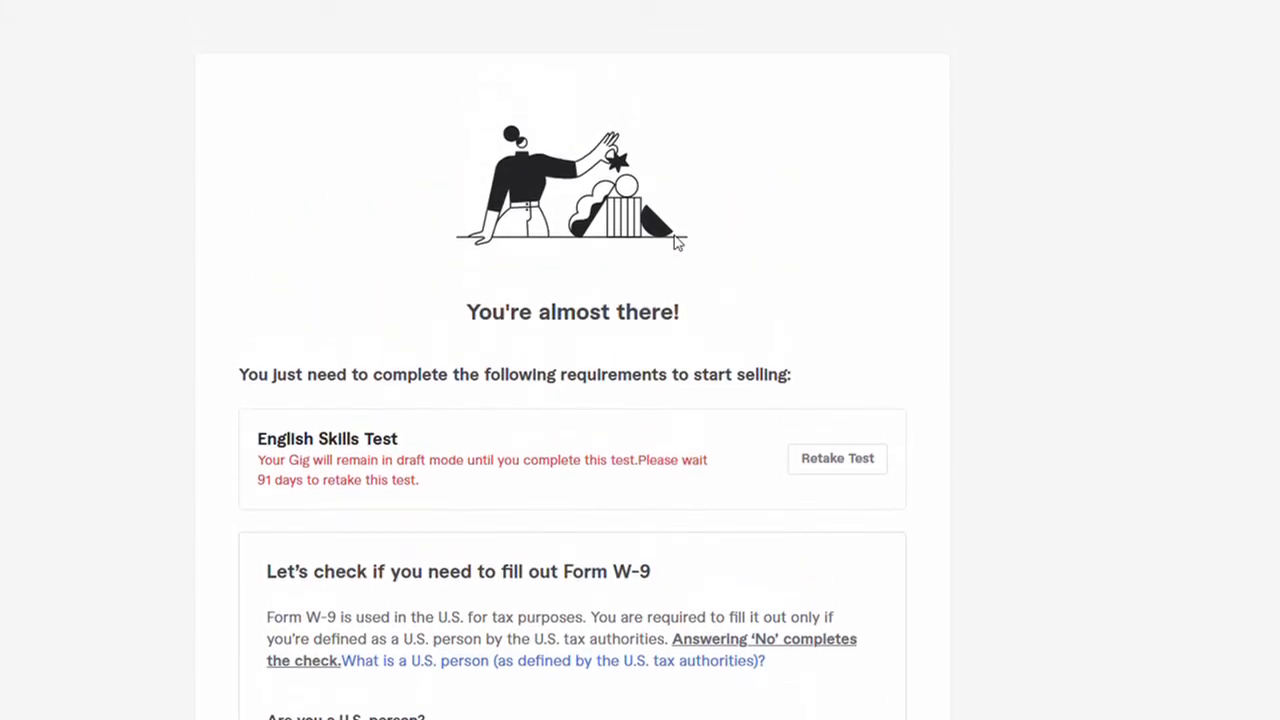
scroll(676, 243, up, 2)
scroll(676, 243, down, 2)
scroll(676, 243, up, 2)
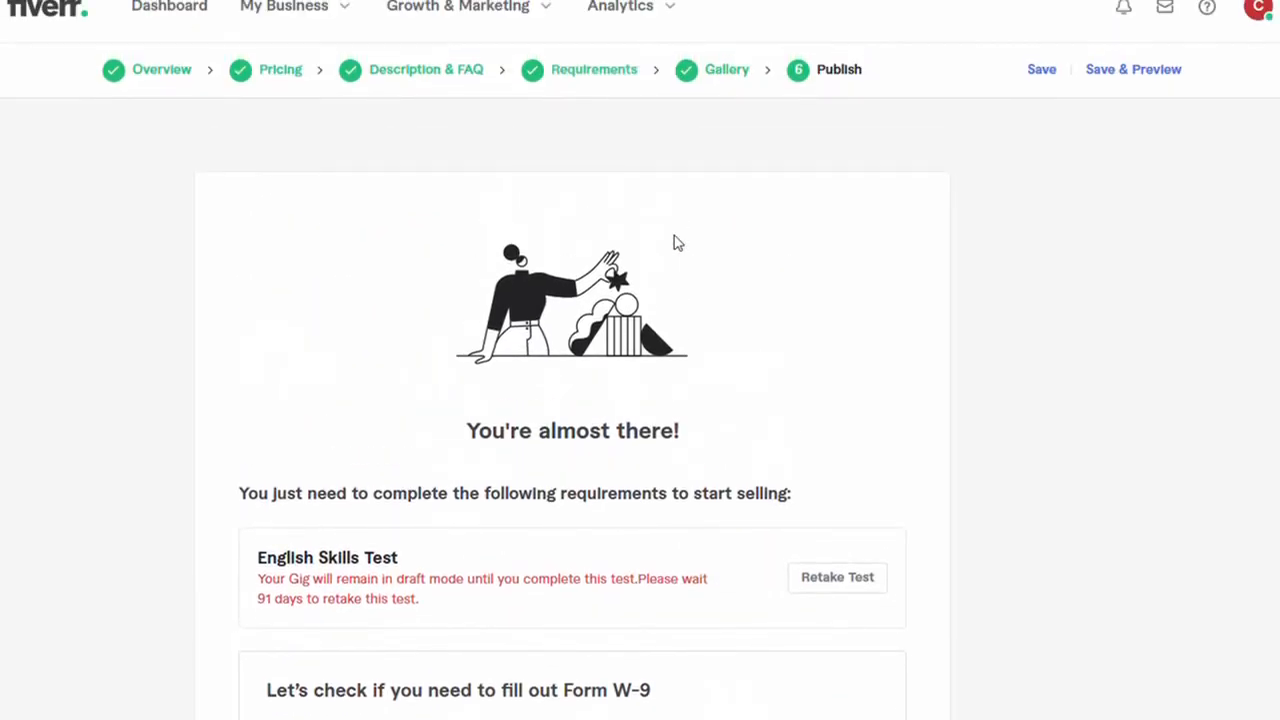
scroll(676, 243, down, 2)
scroll(676, 243, up, 2)
scroll(676, 243, down, 5)
scroll(676, 243, up, 1)
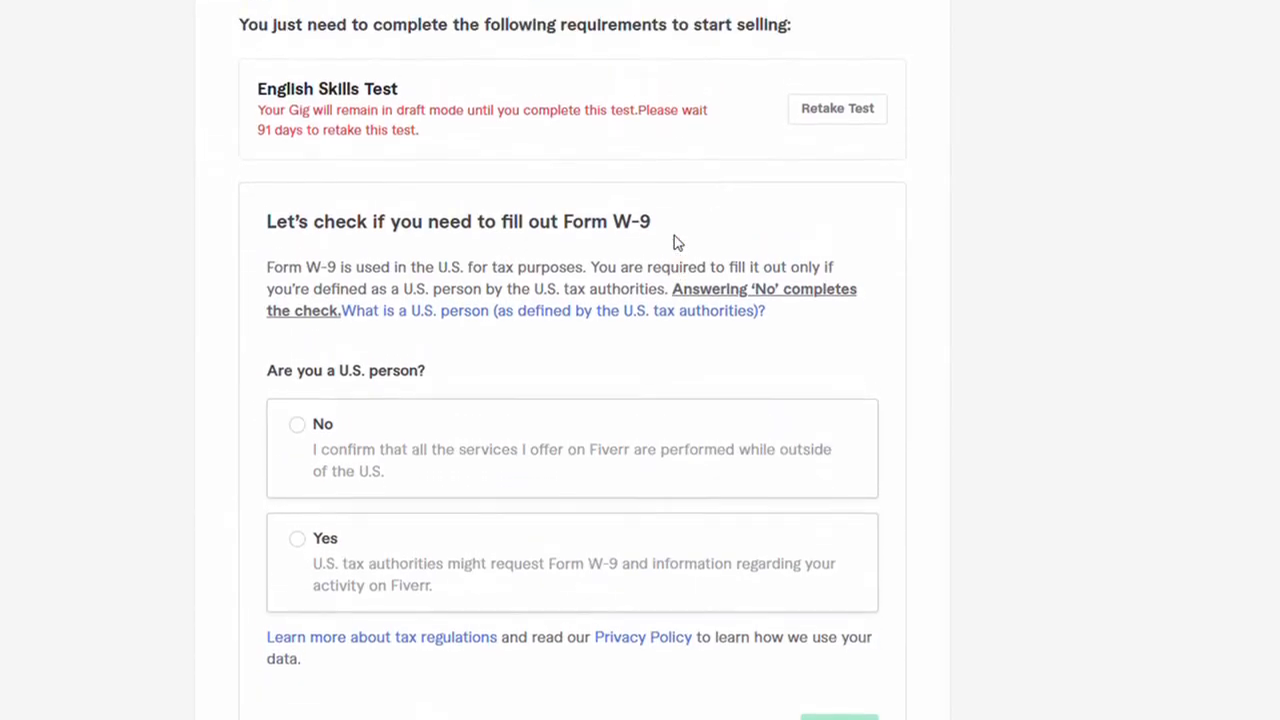
scroll(676, 243, up, 1)
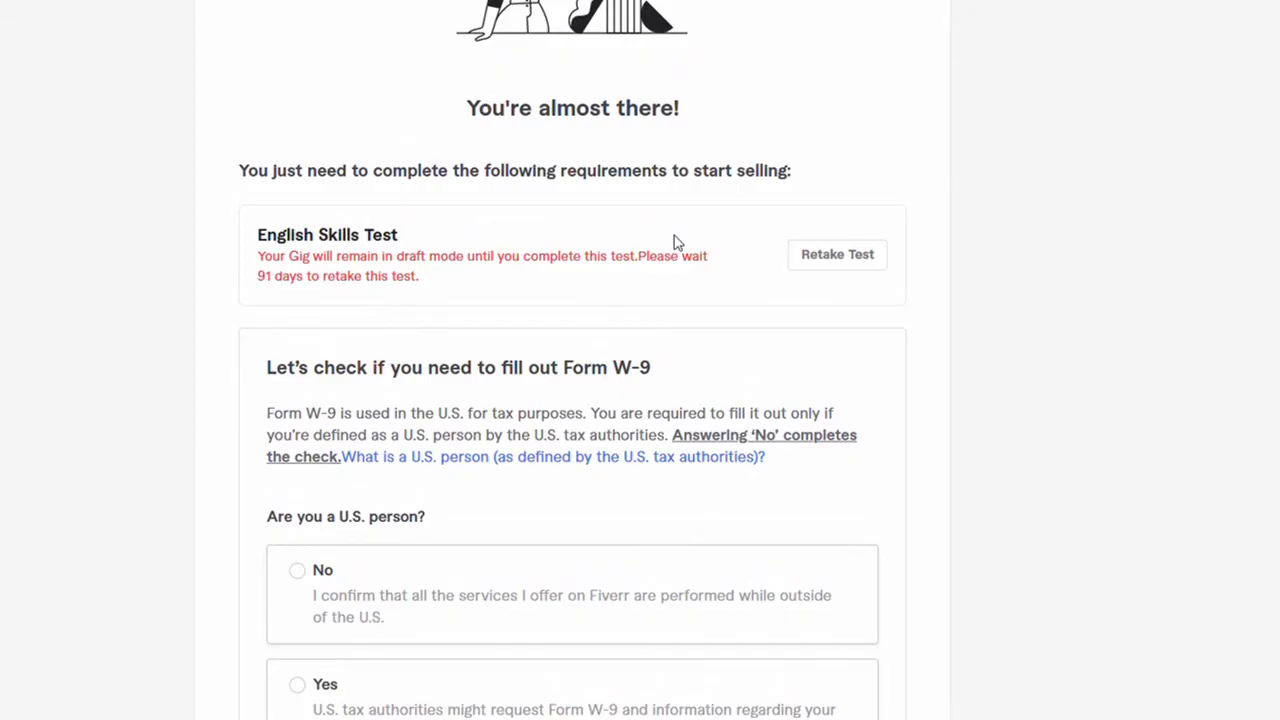
scroll(676, 243, up, 2)
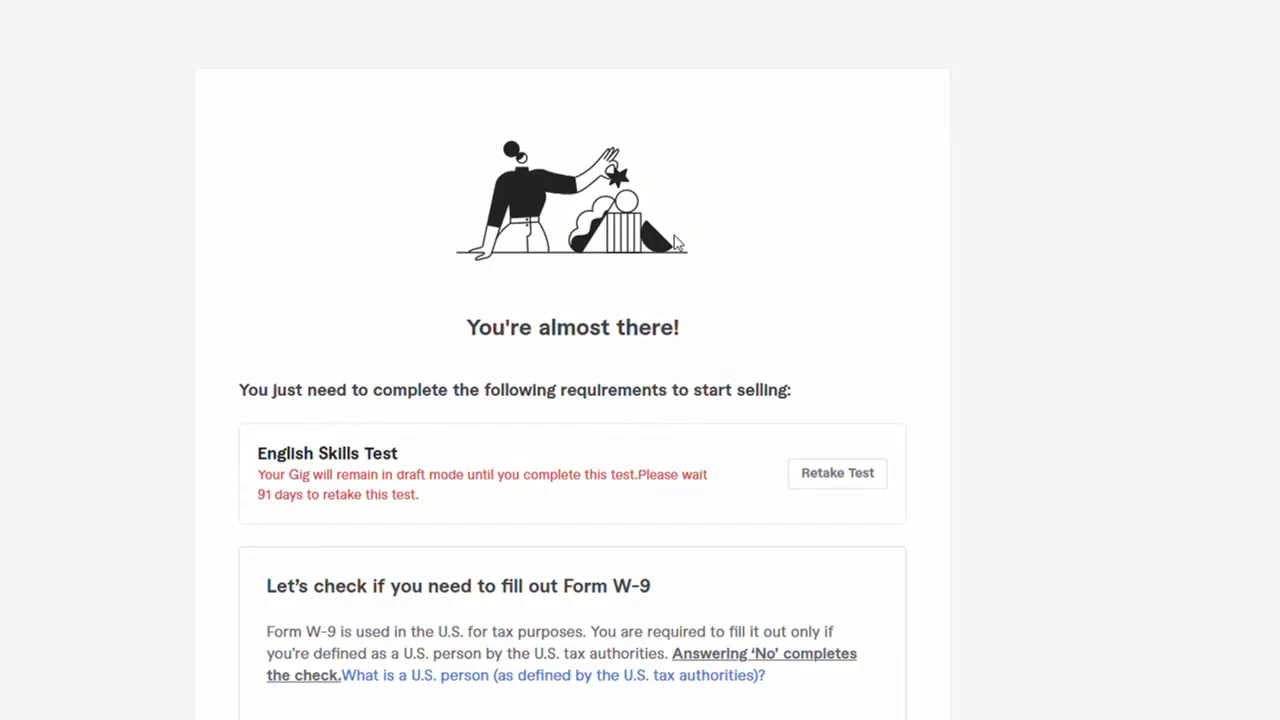
scroll(676, 243, up, 1)
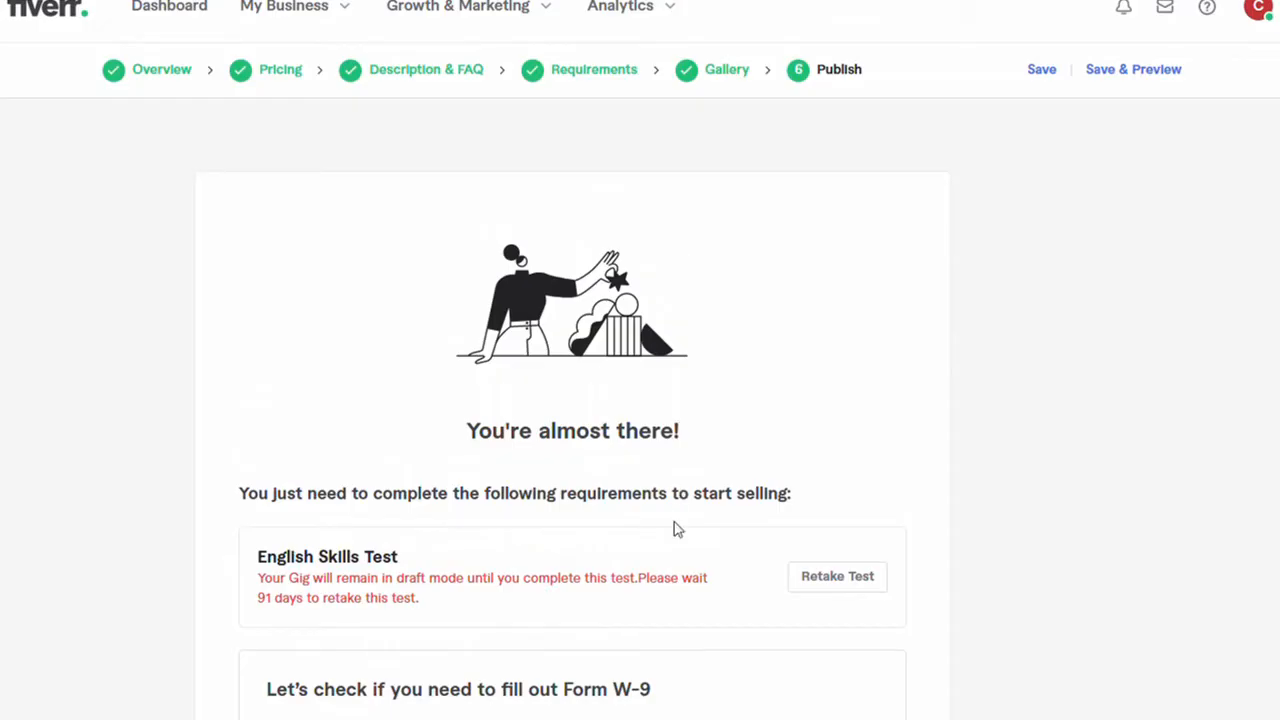
scroll(674, 529, down, 2)
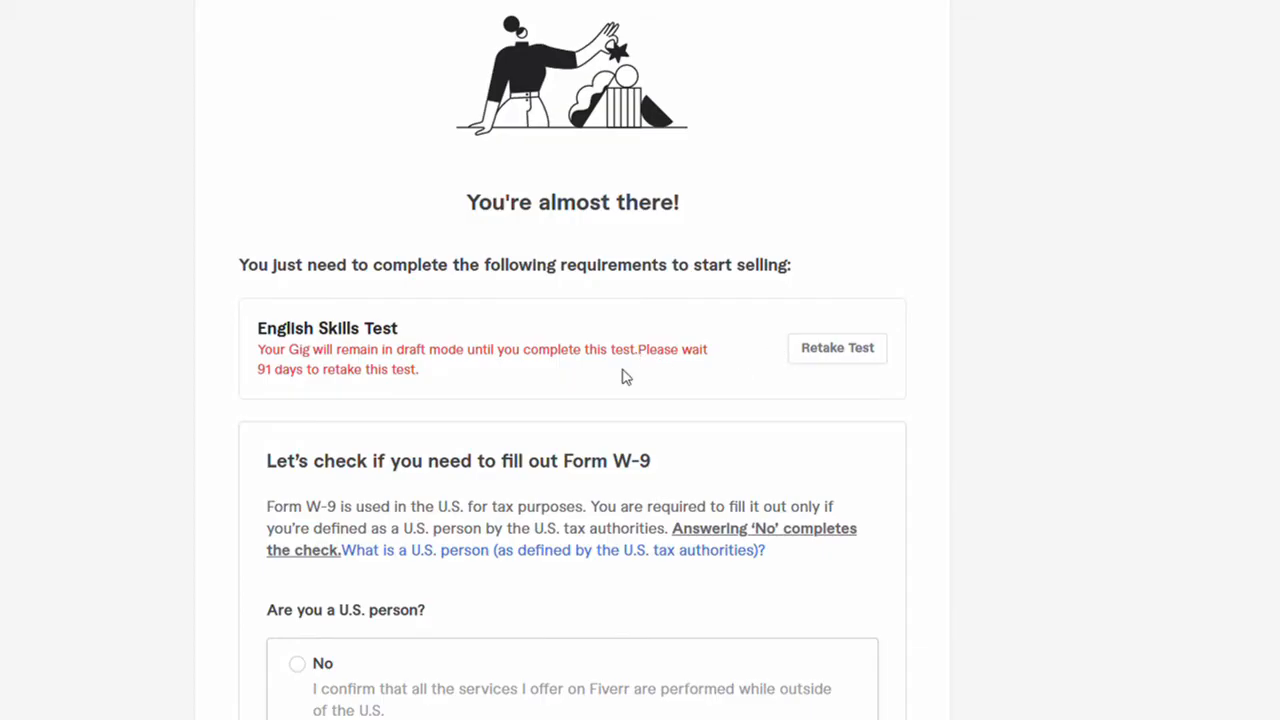
- Answer No to being a U.S. person in the Form W-9 check, save the answer and dismiss the confirmation
scroll(623, 374, down, 2)
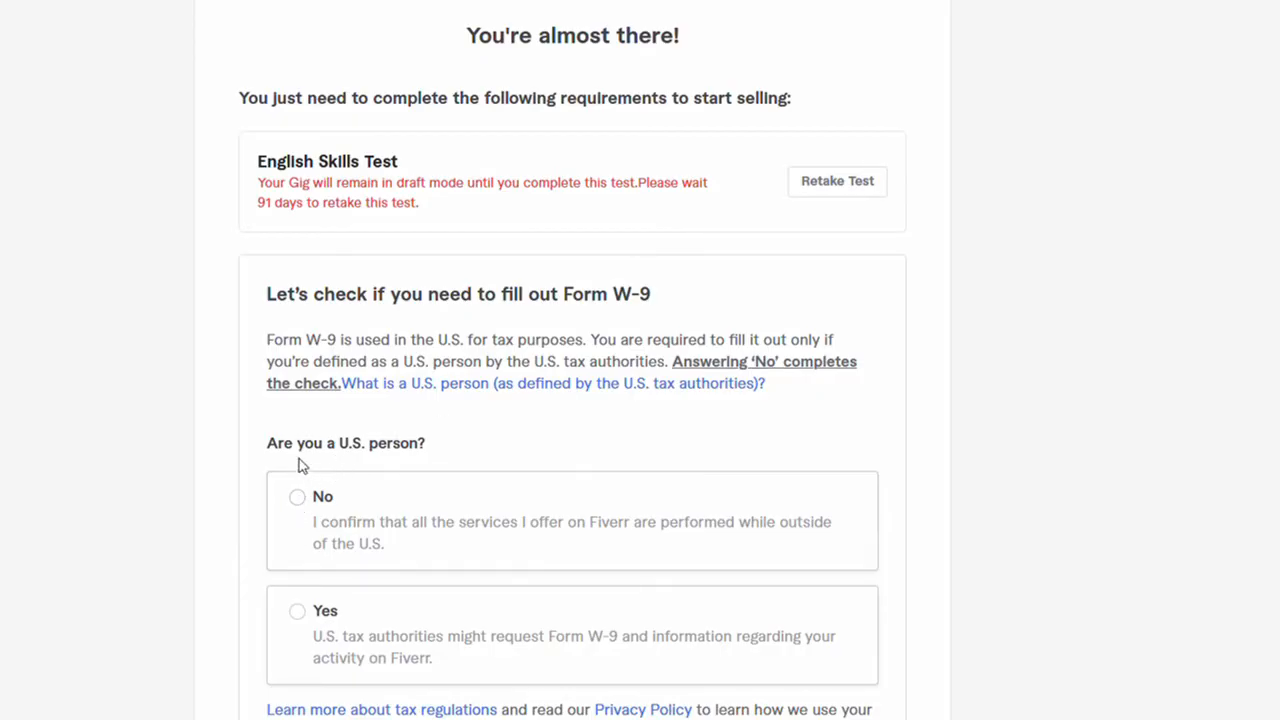
click(302, 508)
scroll(639, 587, down, 2)
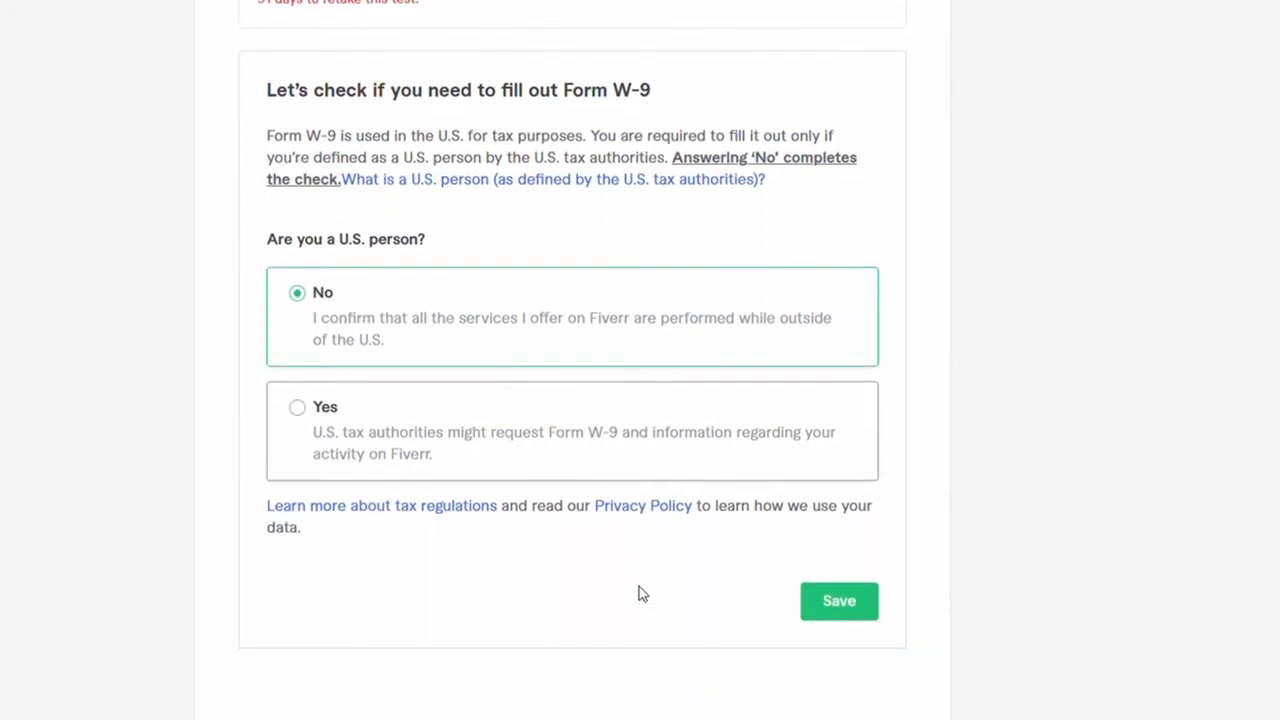
click(840, 610)
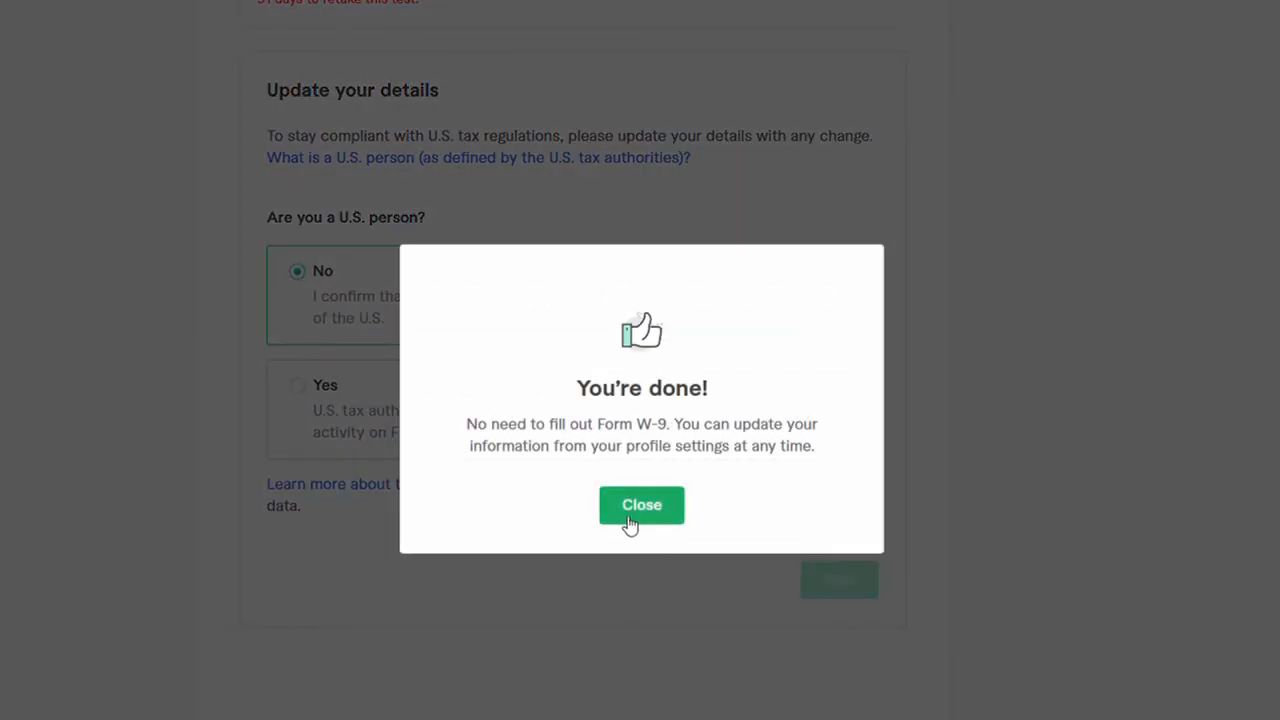
click(632, 521)
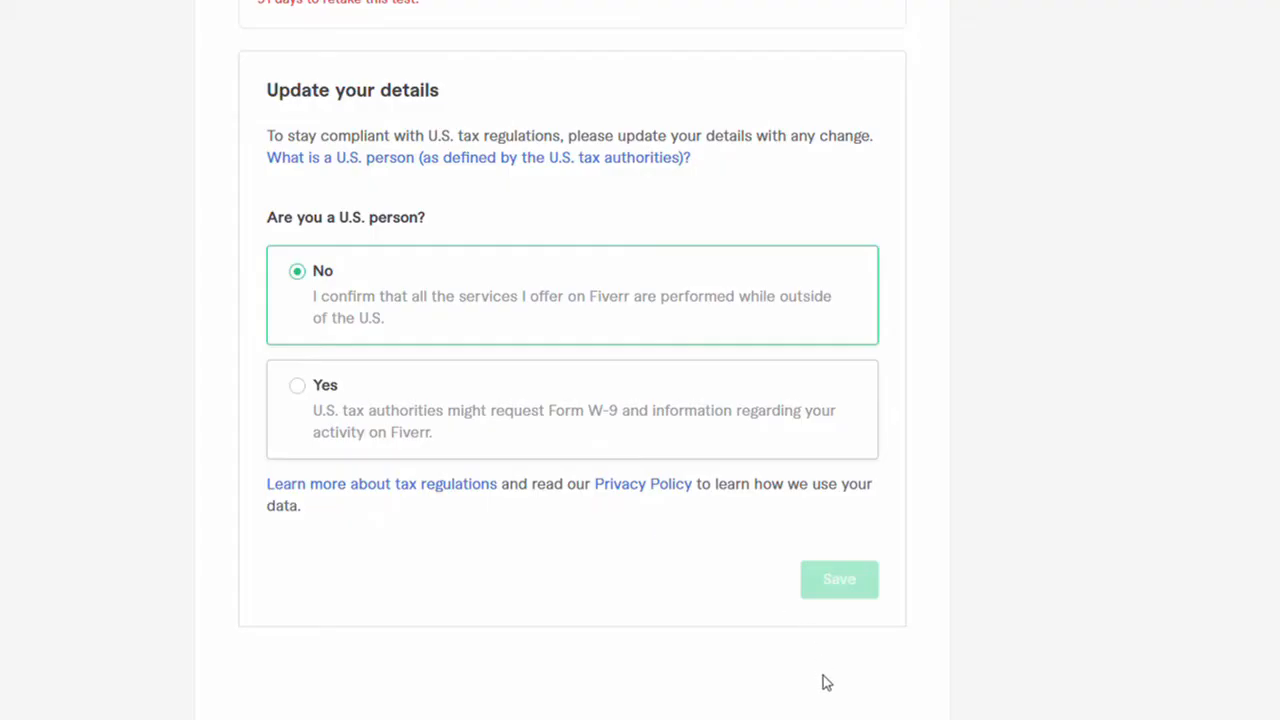
- Leave the gig unpublished, open a new browser tab, and go to the seller dashboard from the gig's Overview page
scroll(828, 712, down, 1)
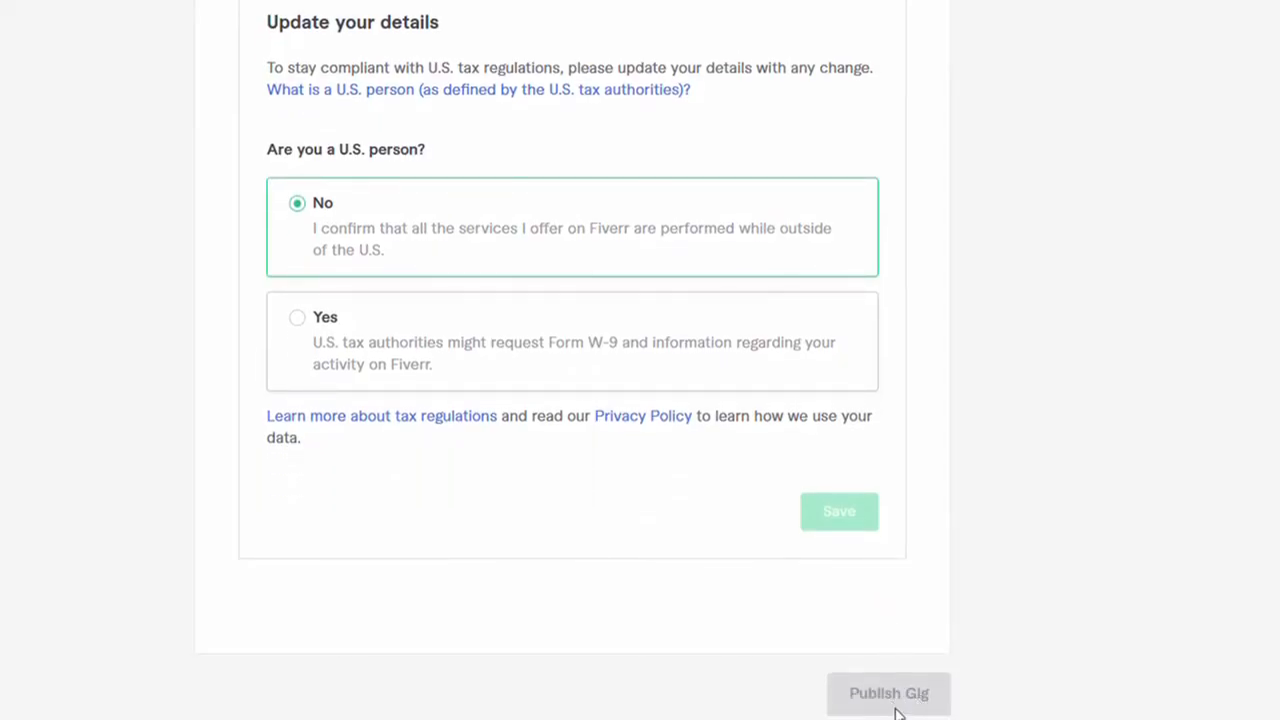
scroll(1006, 463, up, 6)
scroll(1006, 463, up, 1)
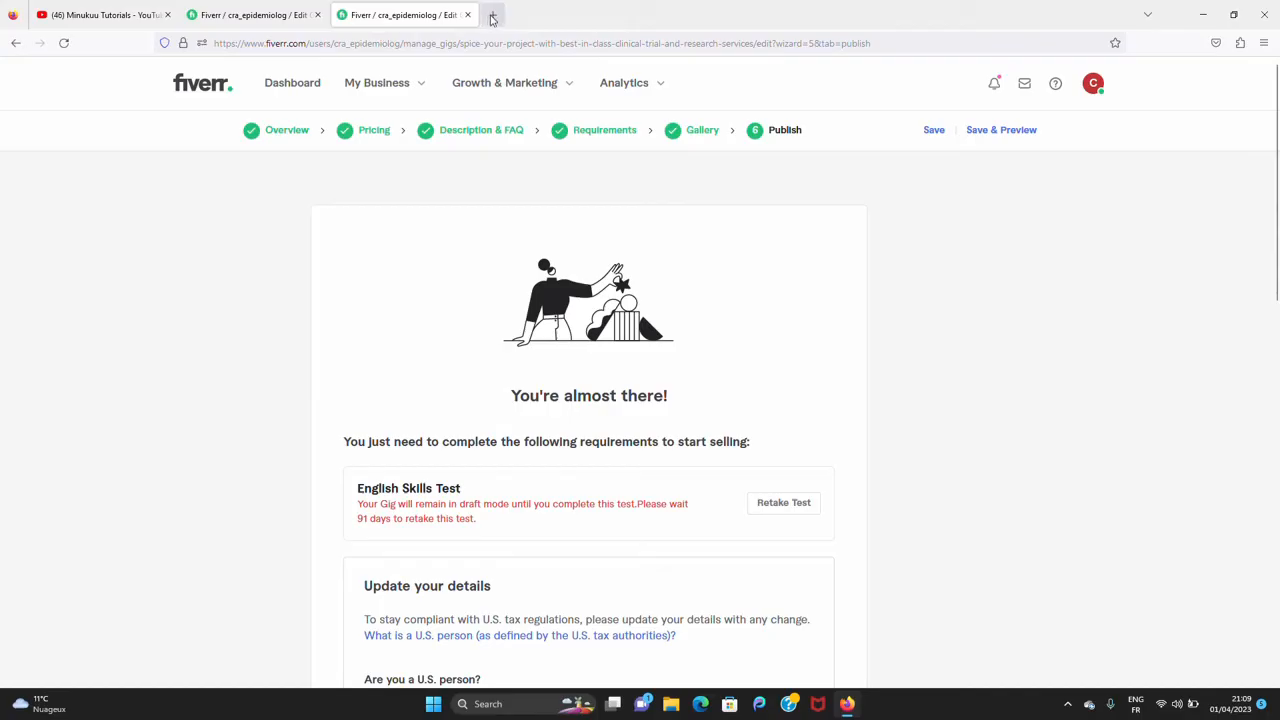
click(493, 18)
click(270, 12)
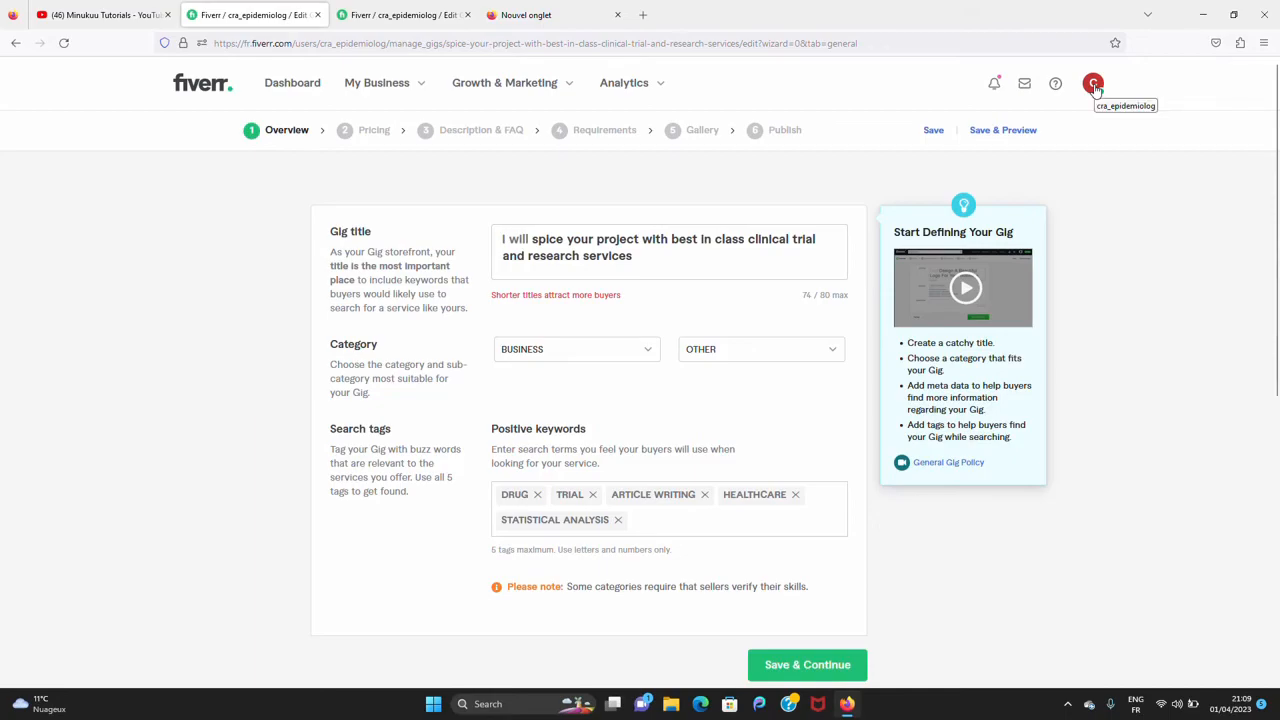
click(196, 88)
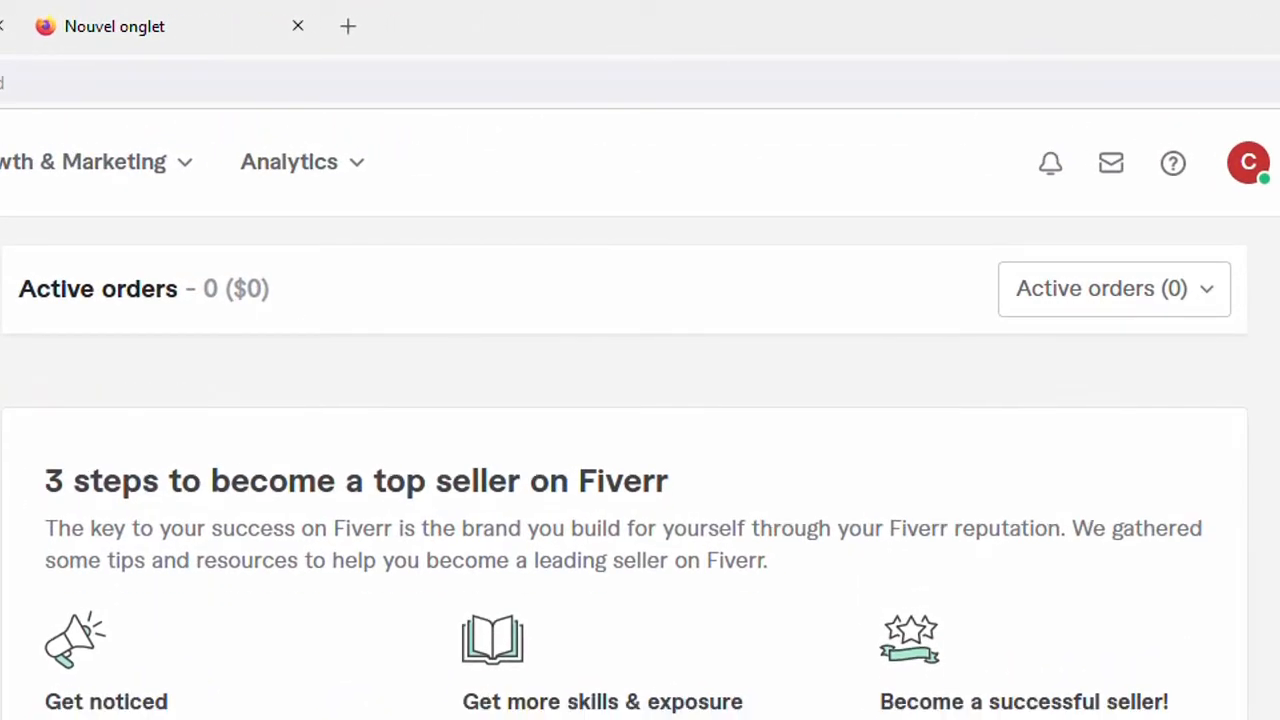
- Switch the account from selling to buying mode and look over the search suggestions and the account options
click(1249, 180)
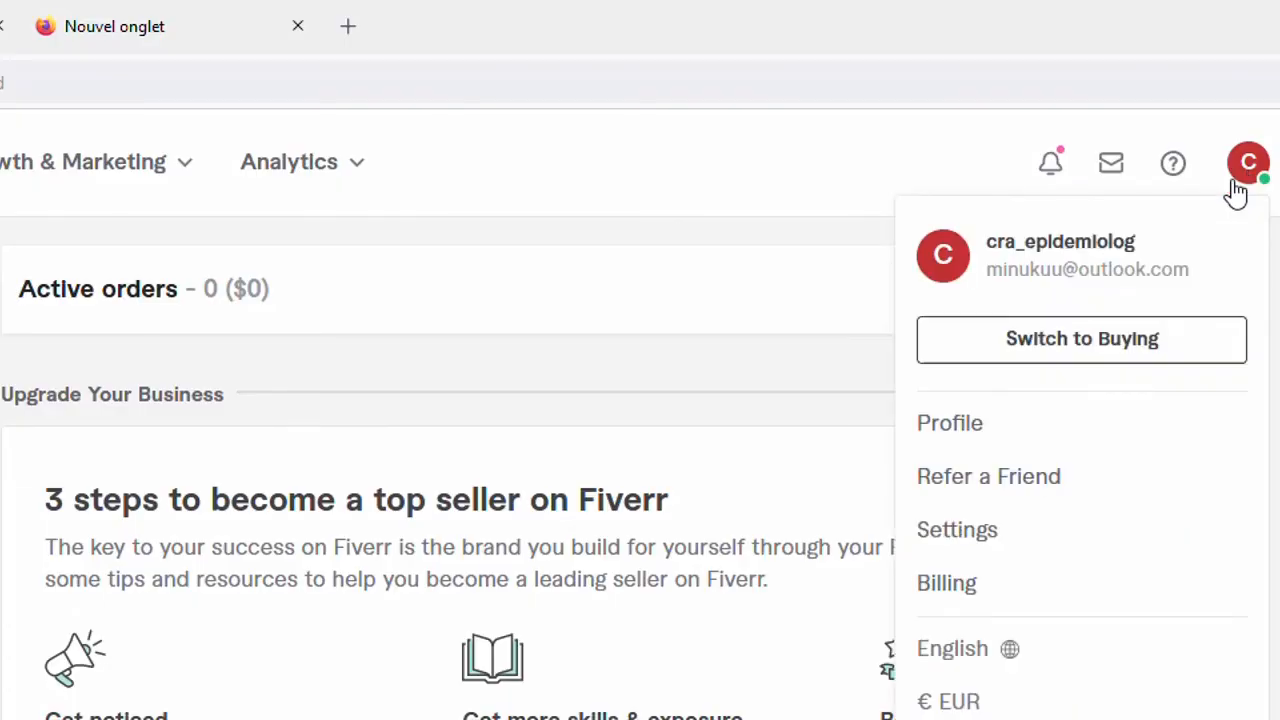
click(1100, 345)
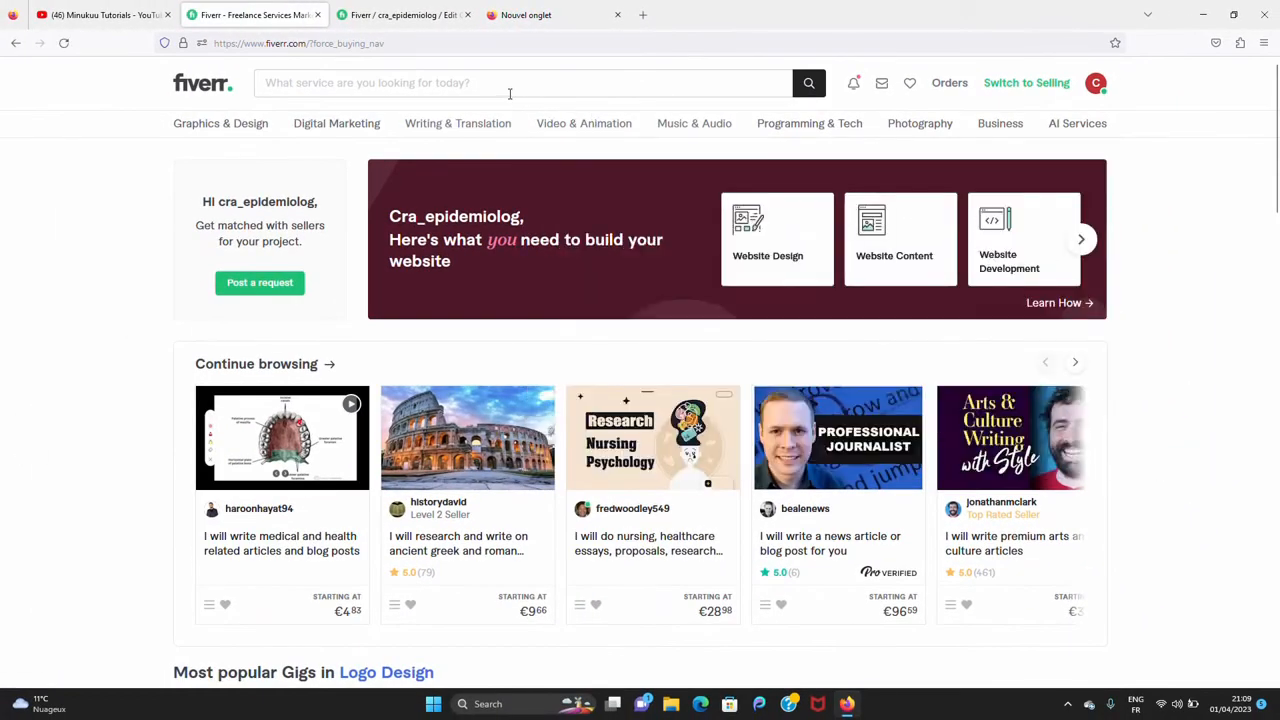
click(511, 91)
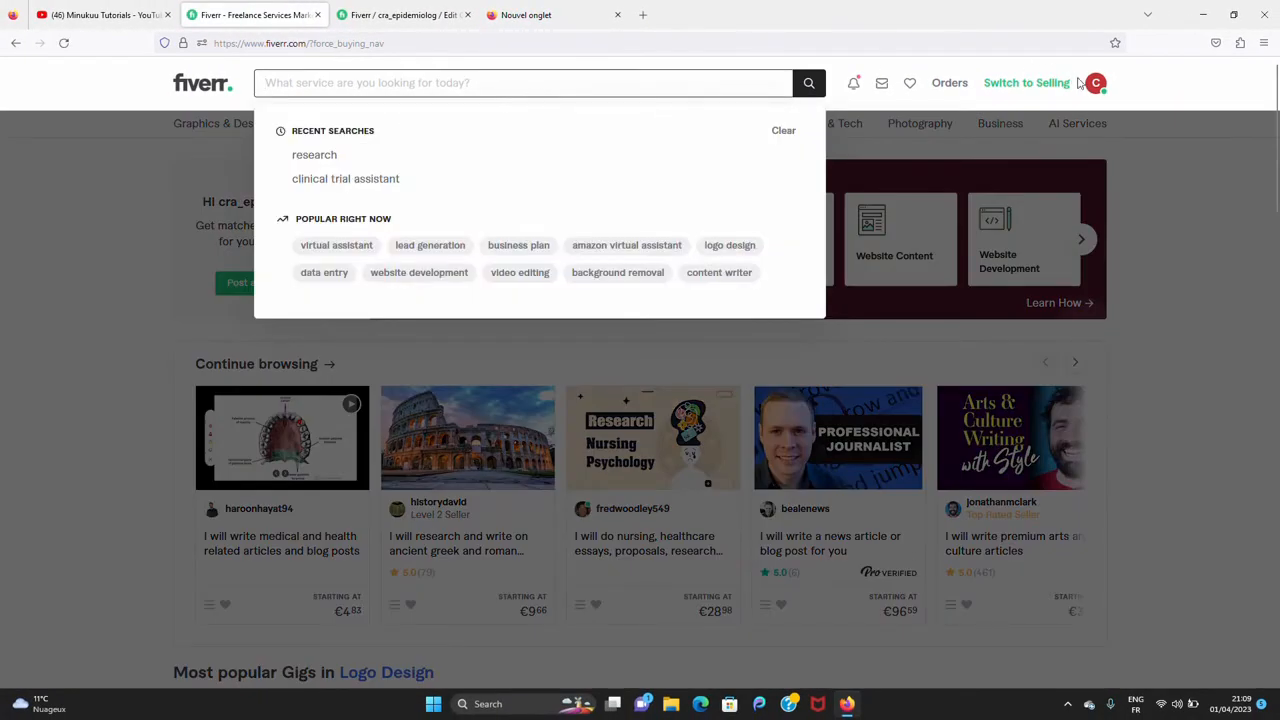
click(1184, 92)
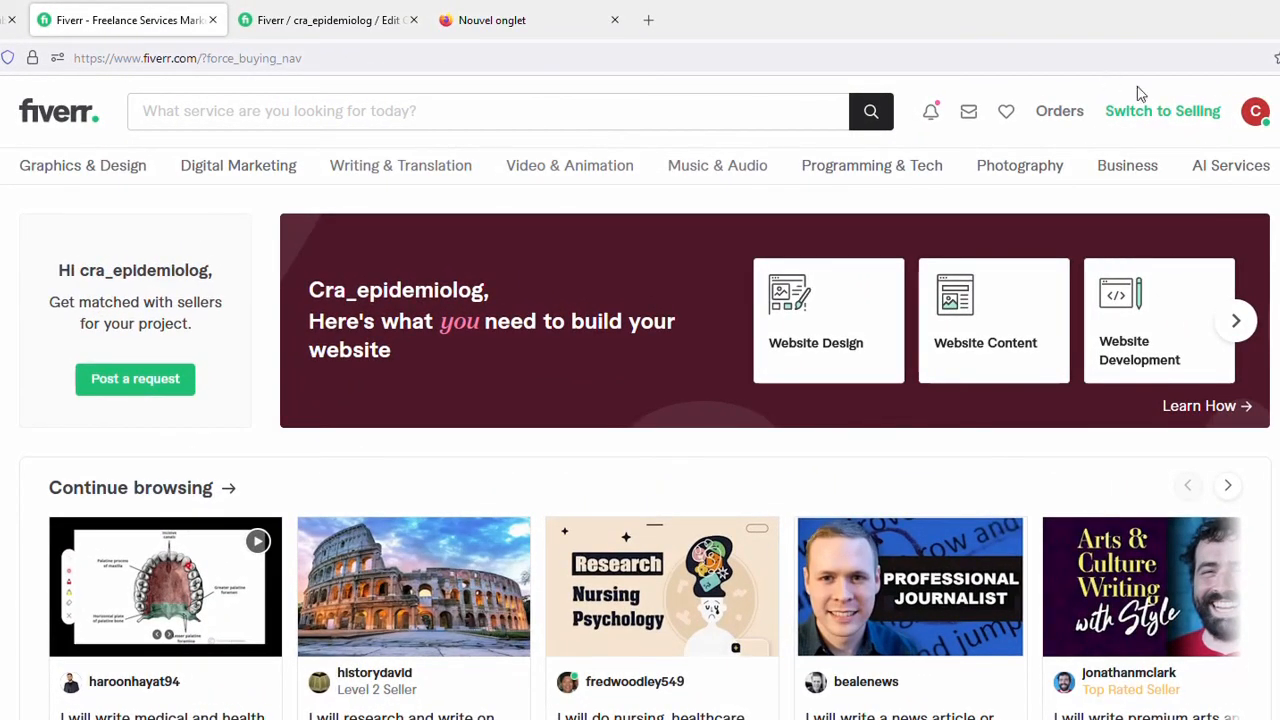
click(1256, 113)
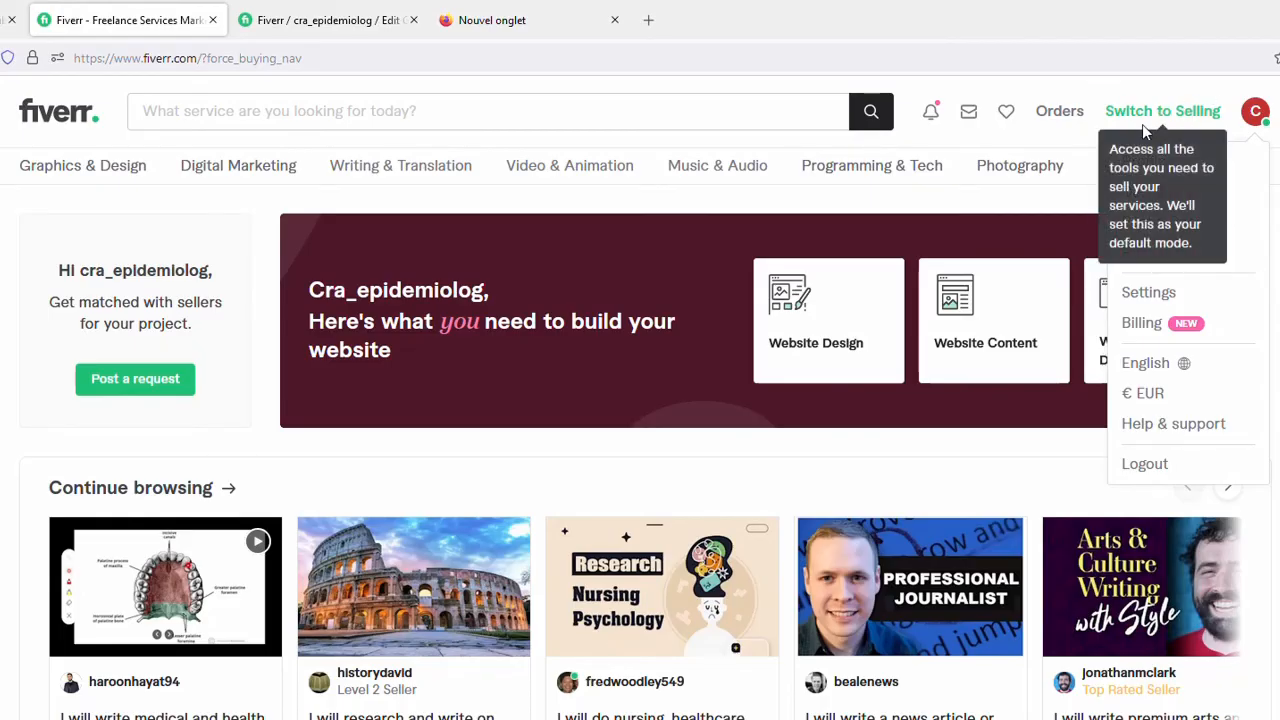
click(1253, 134)
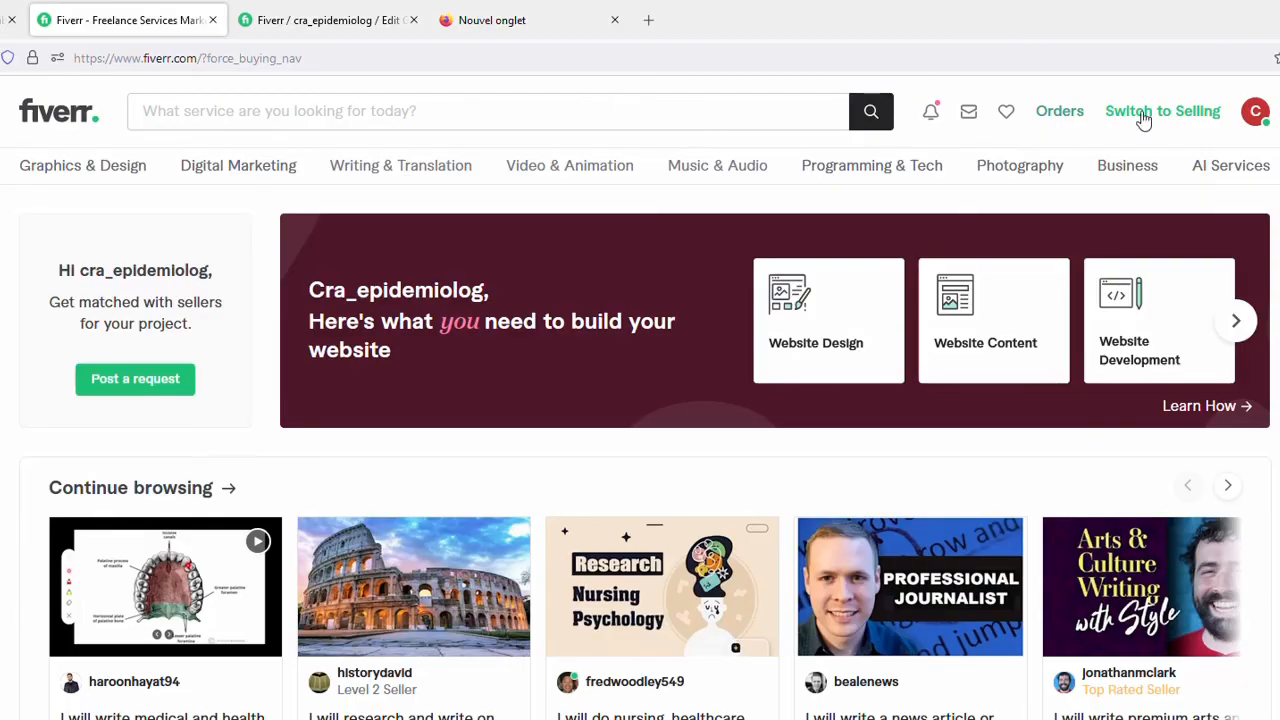
- Search the marketplace for "research" and browse the offered gigs with their sellers, ratings and starting prices
click(561, 113)
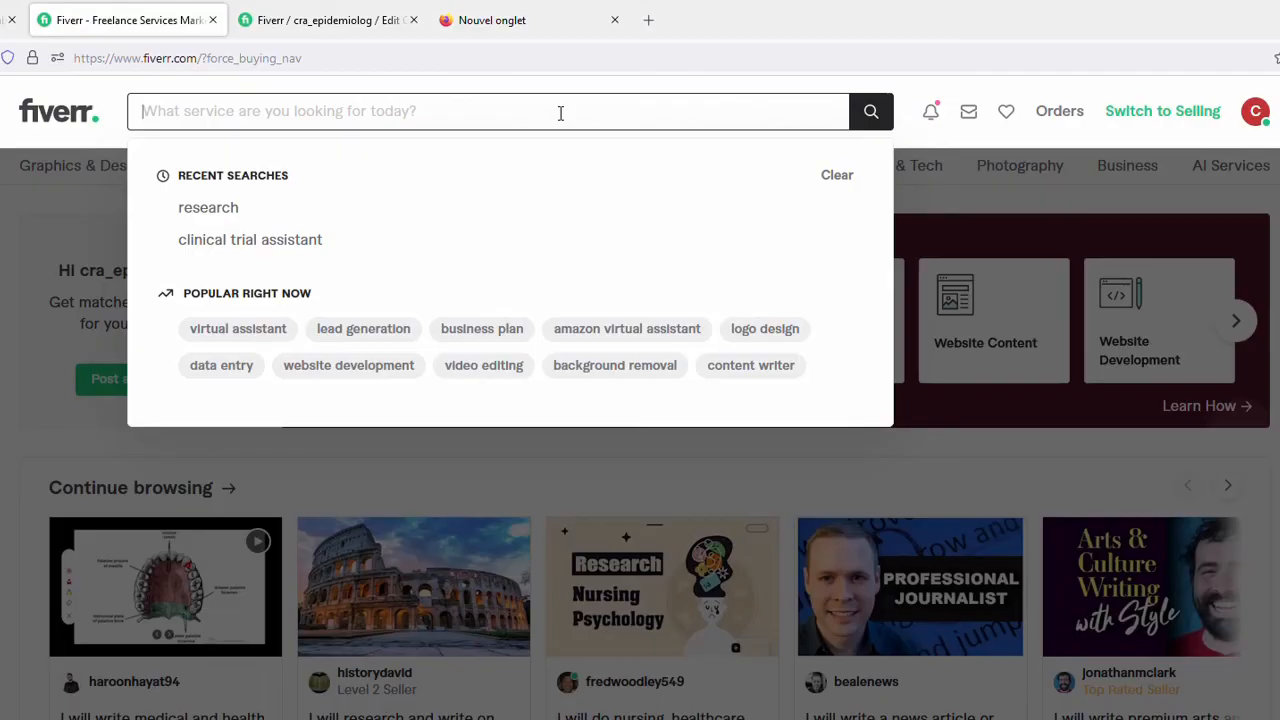
text(res)
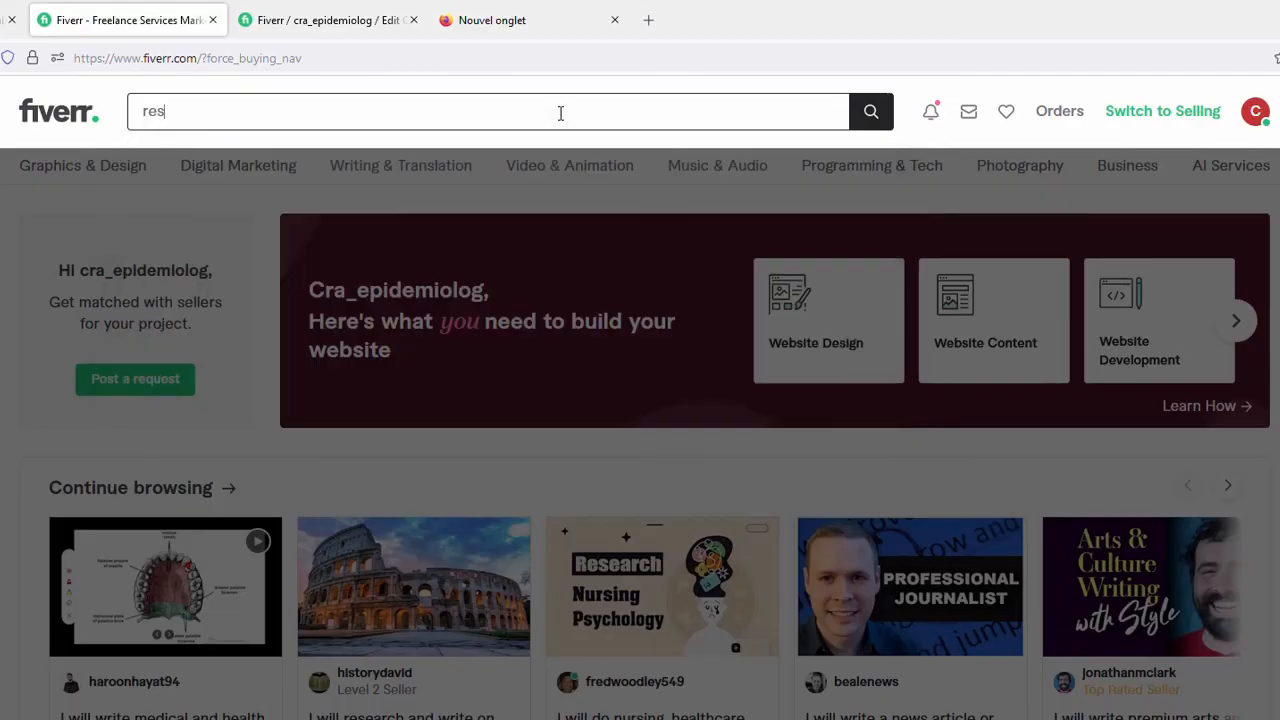
text(earch)
key(Return)
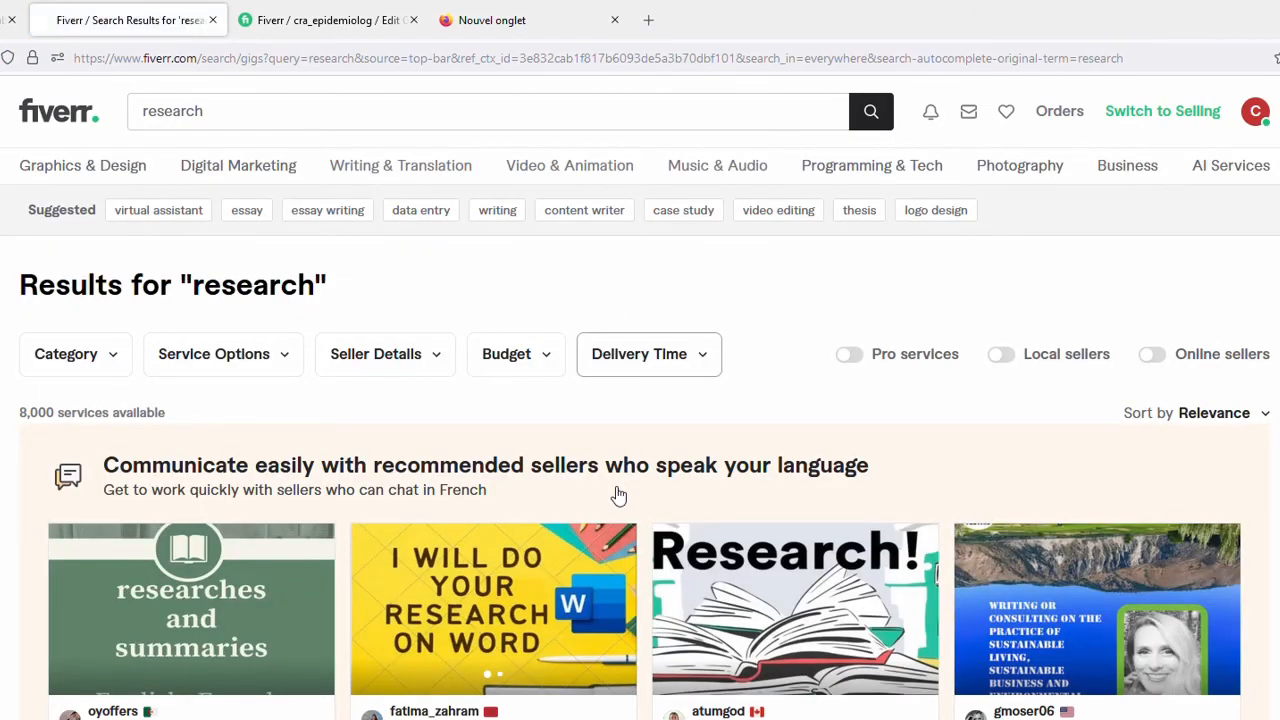
scroll(614, 491, down, 5)
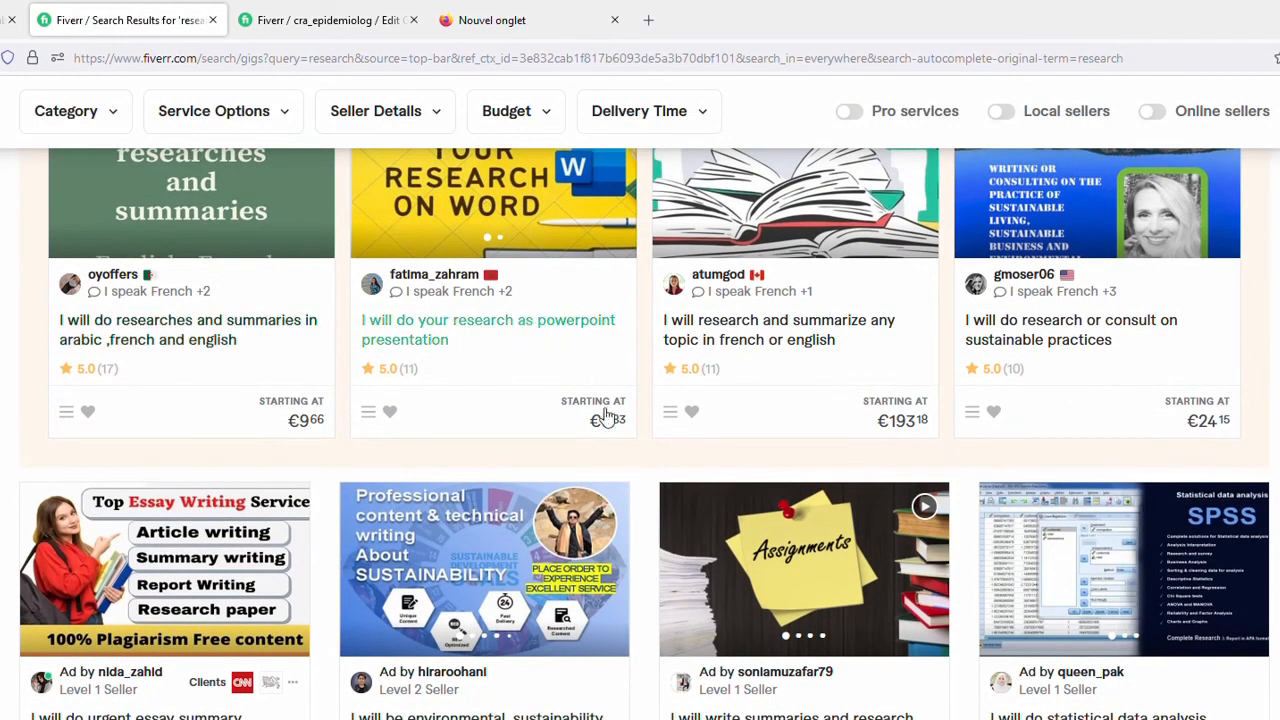
scroll(606, 422, down, 7)
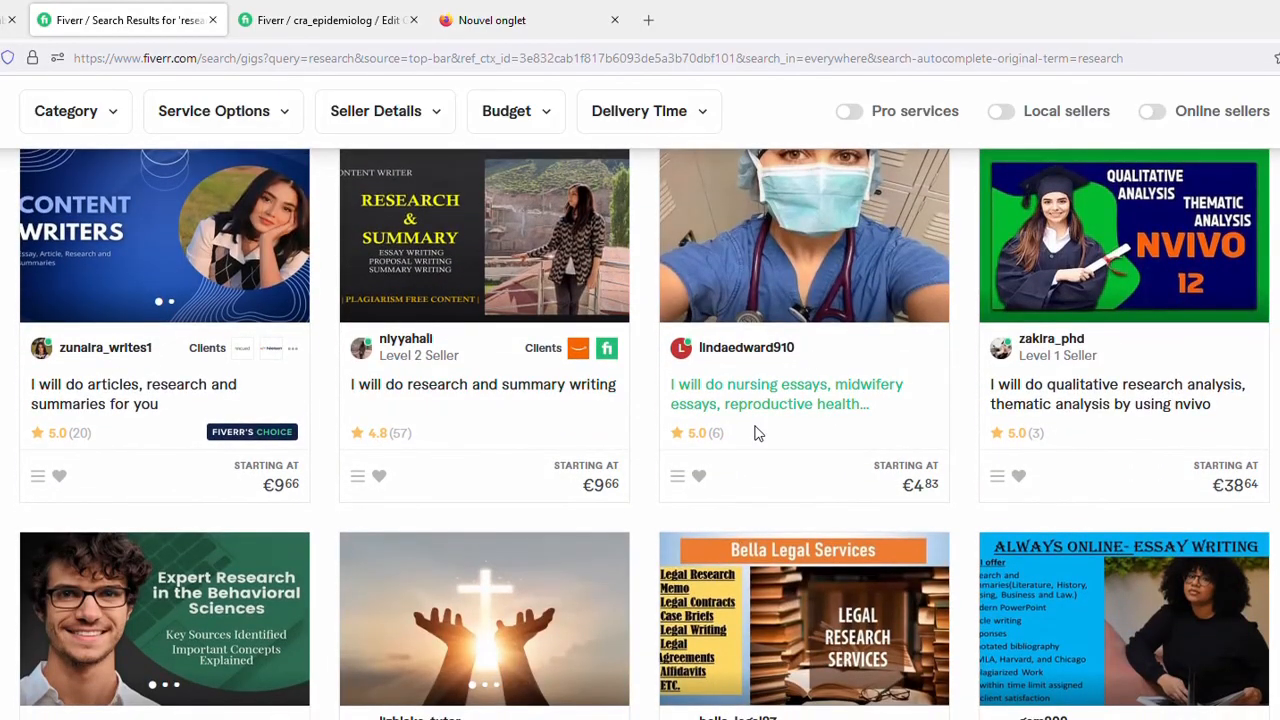
scroll(755, 430, down, 2)
scroll(755, 432, down, 3)
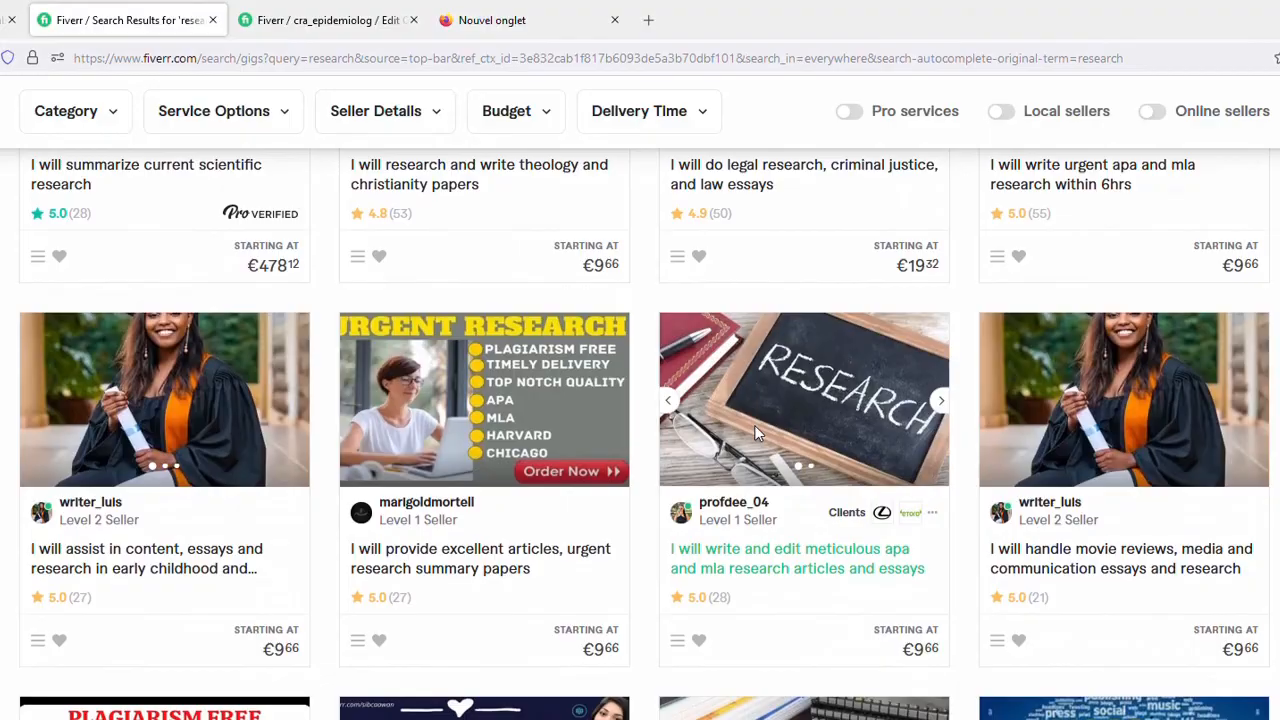
scroll(755, 432, down, 2)
scroll(757, 432, up, 10)
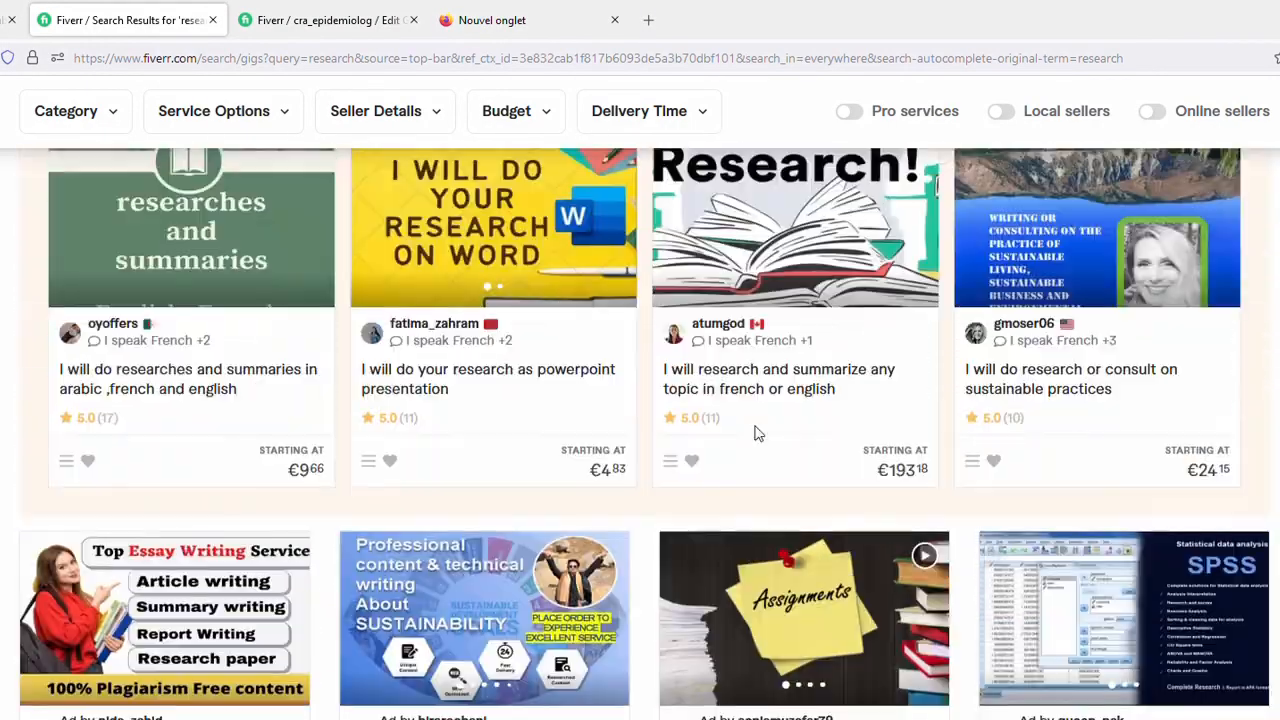
- Glance at the gig's Publish page, return to the research results, and open the account's own profile
click(343, 12)
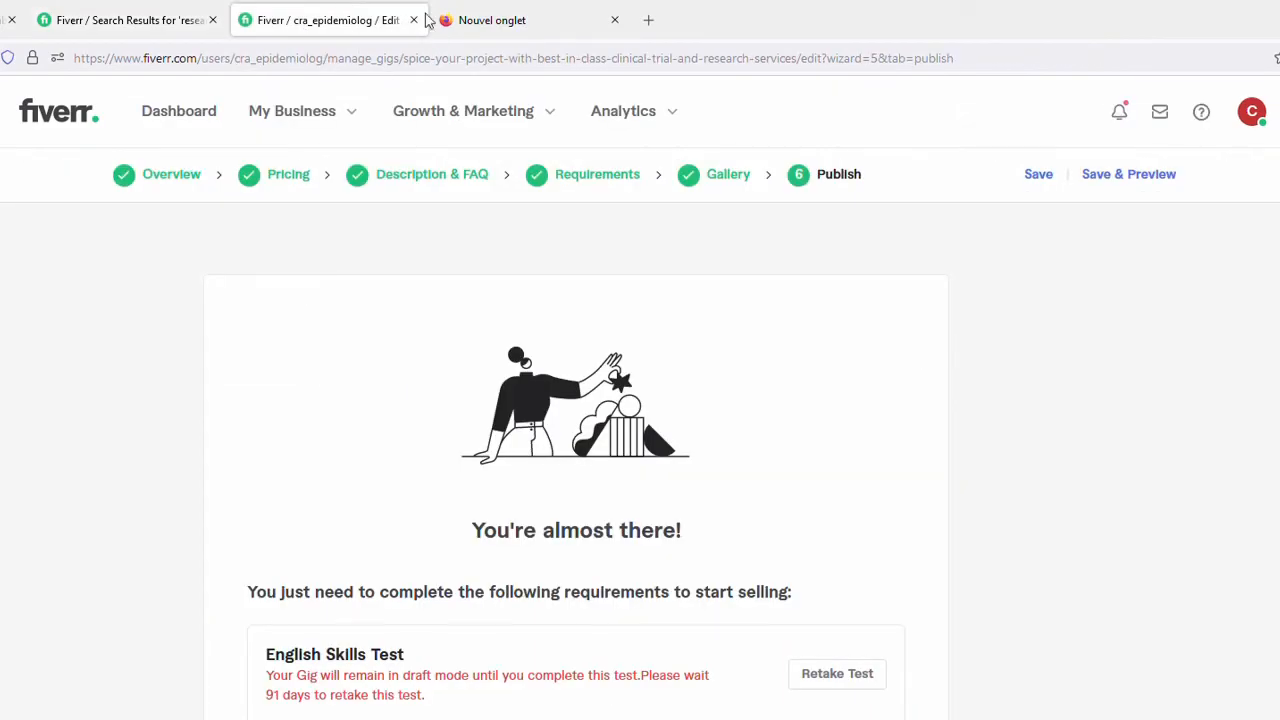
click(121, 9)
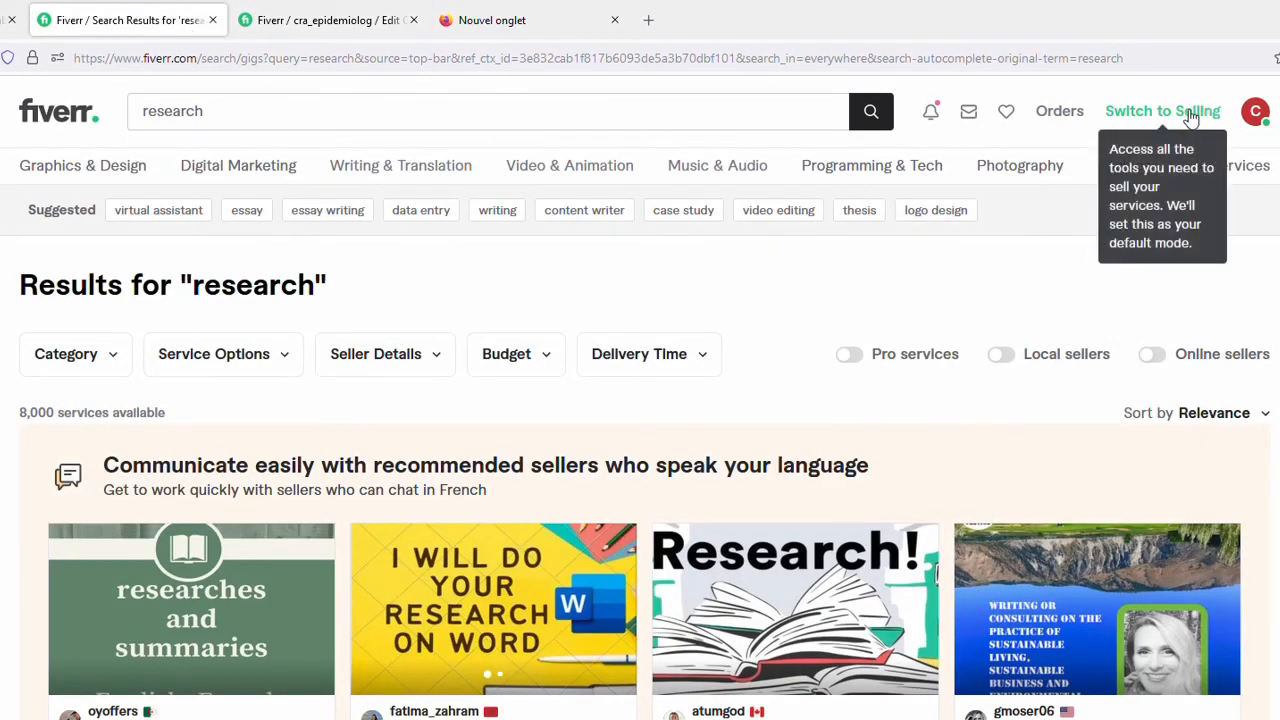
click(1257, 114)
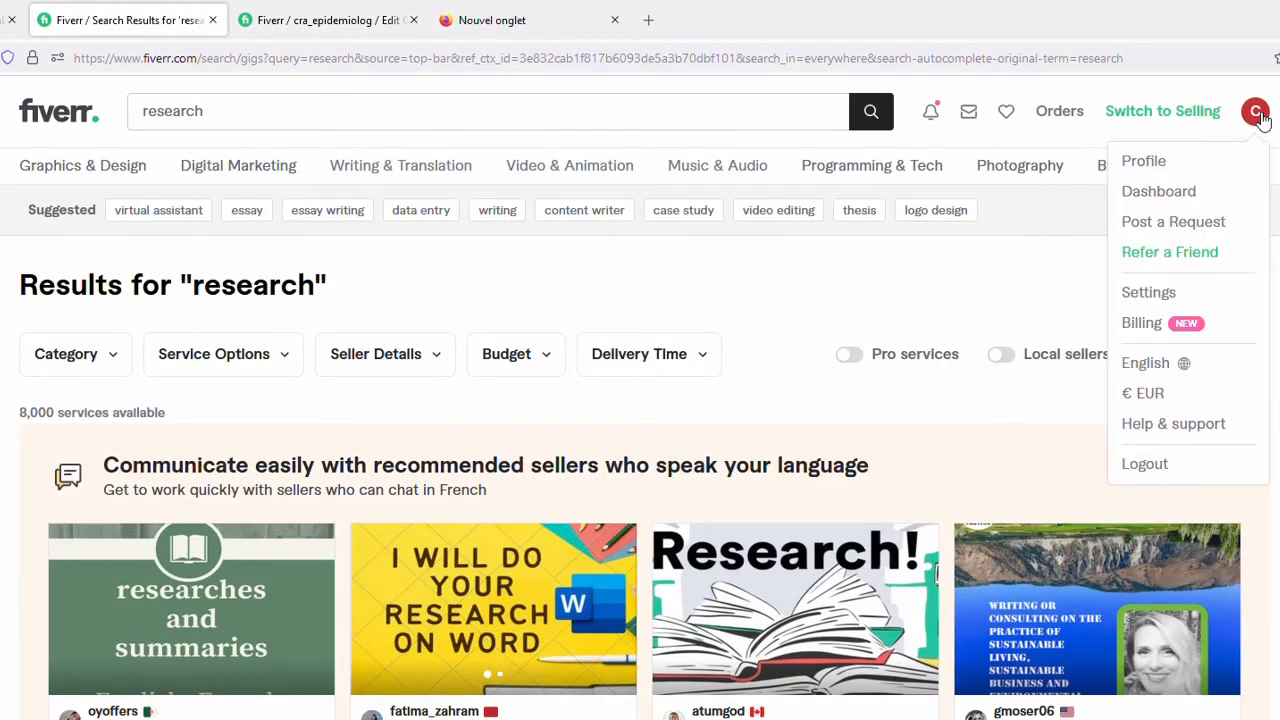
click(1260, 122)
click(1260, 124)
click(1154, 171)
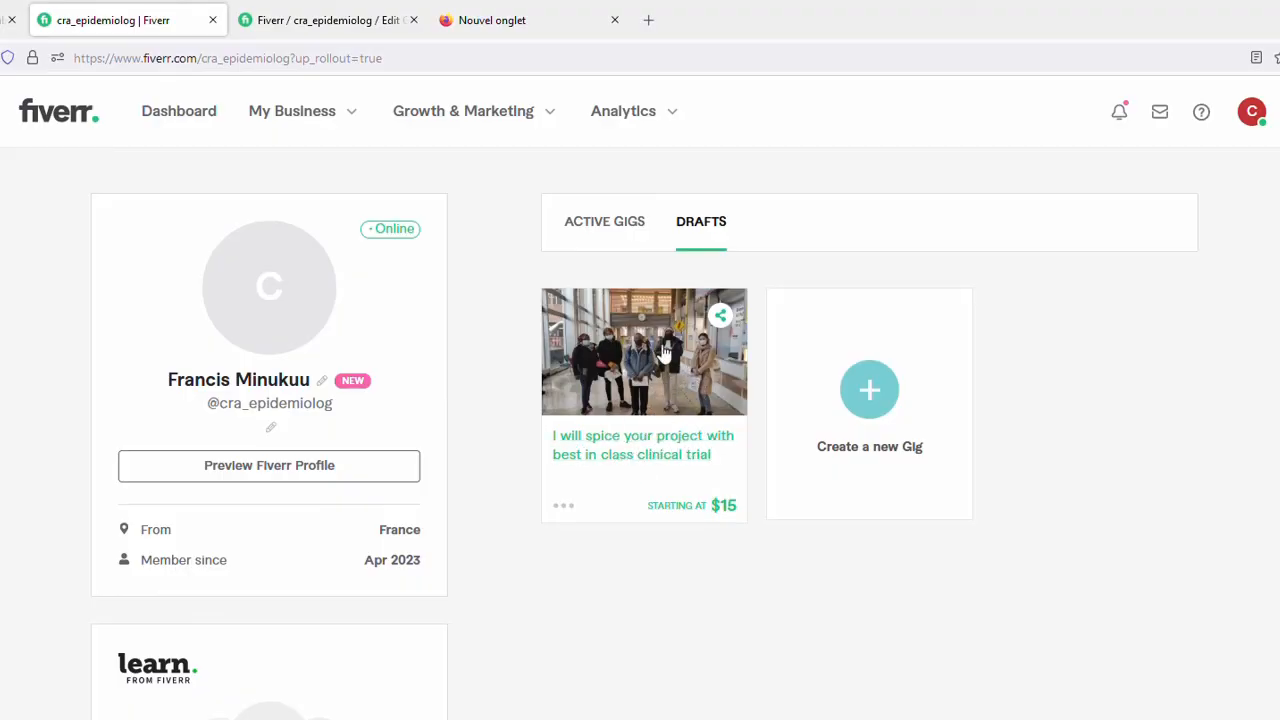
- Compare the draft gig on the profile with its Publish page and examine the remaining requirements, including the English Skills Test
click(329, 20)
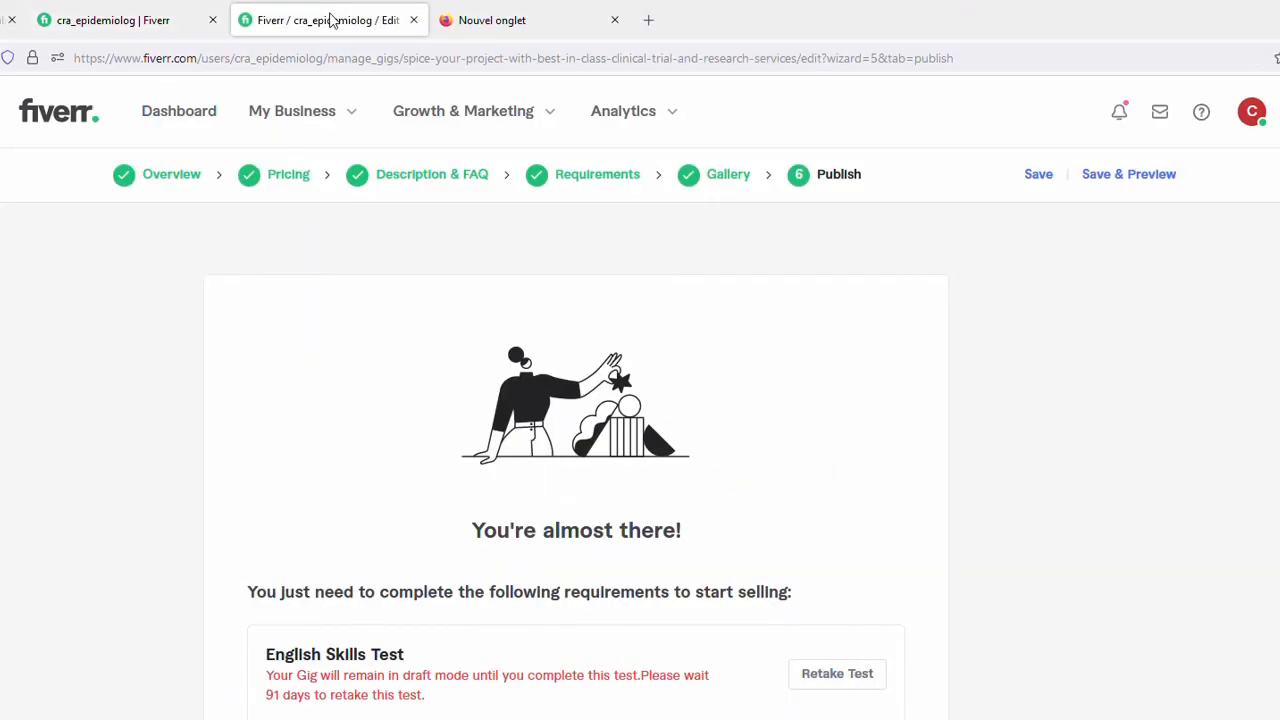
click(90, 20)
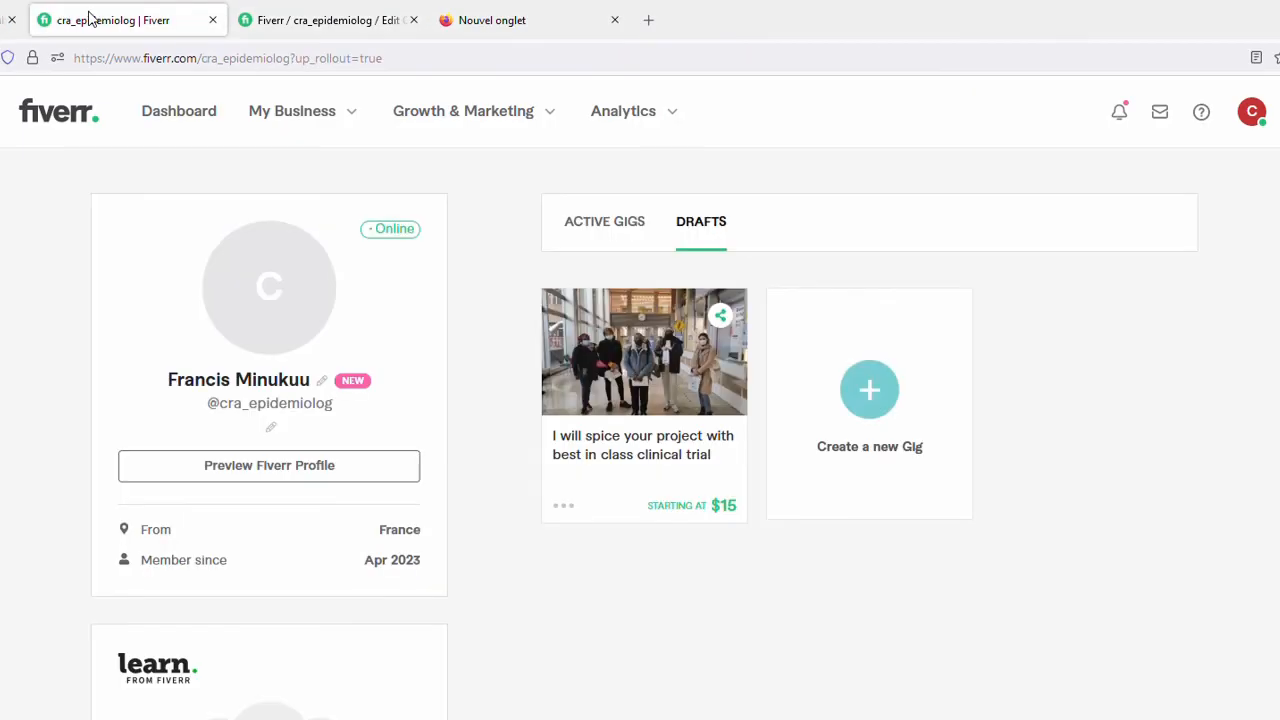
click(330, 25)
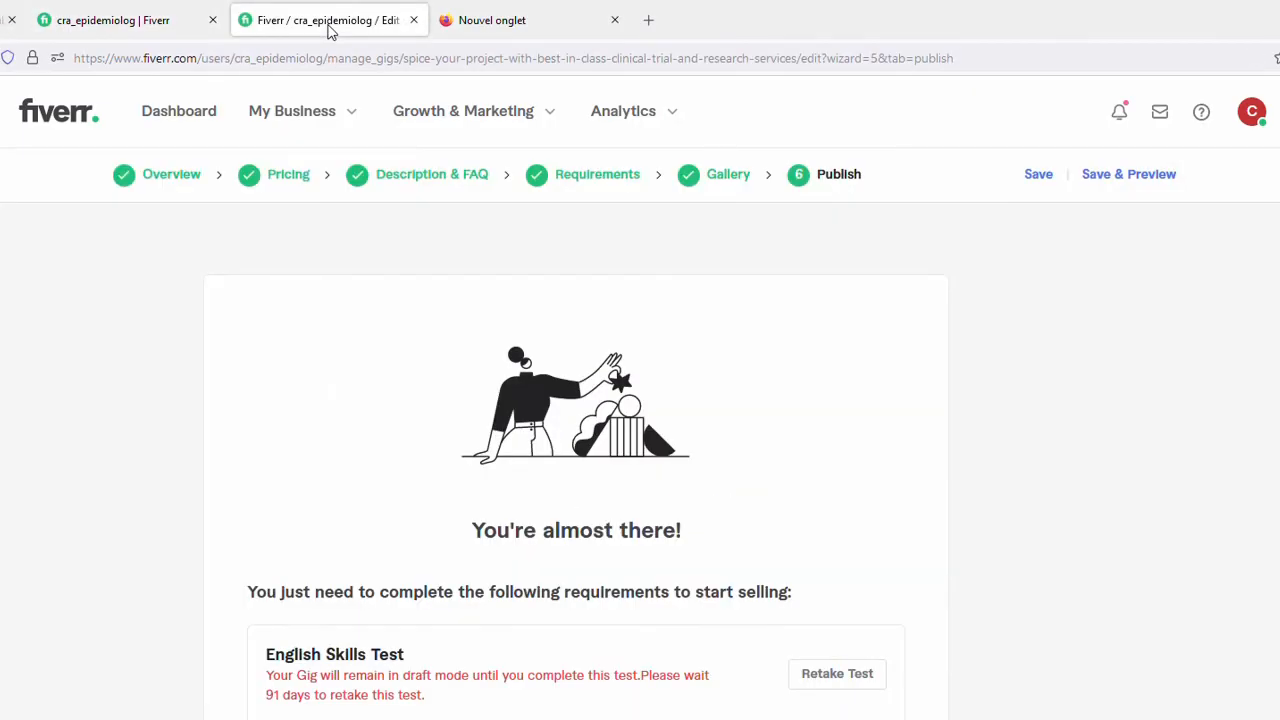
click(145, 20)
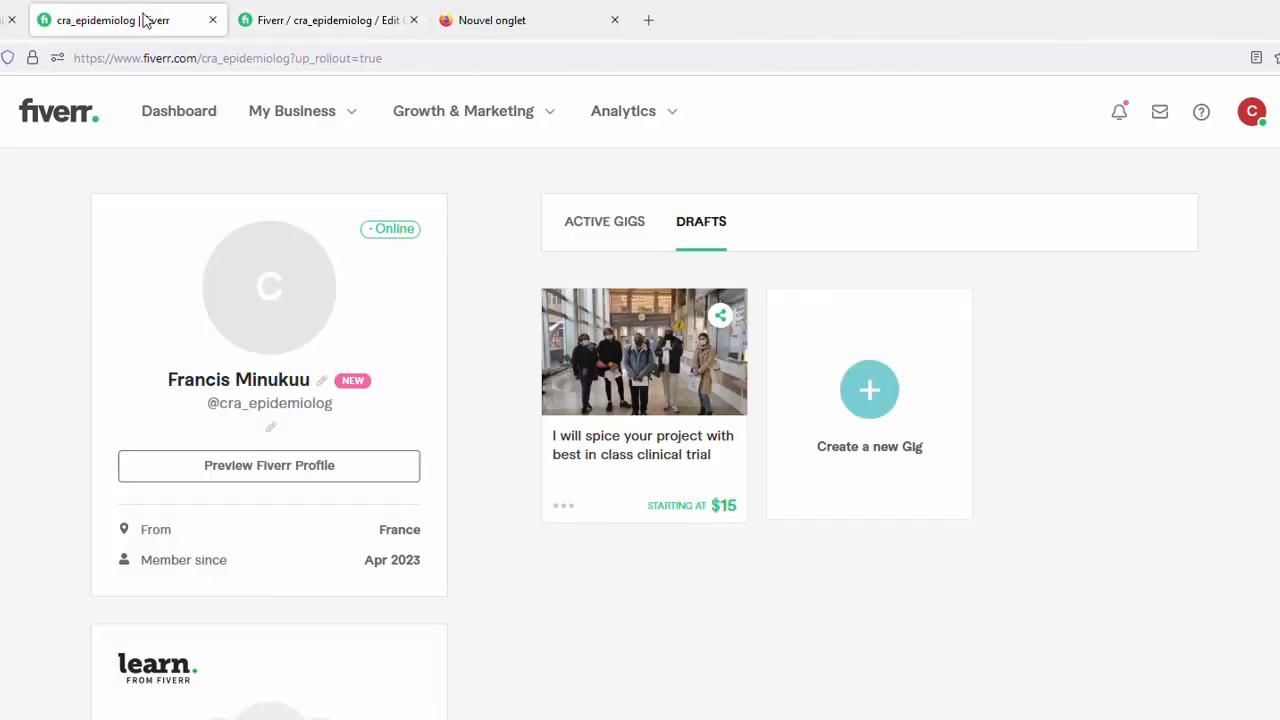
click(268, 24)
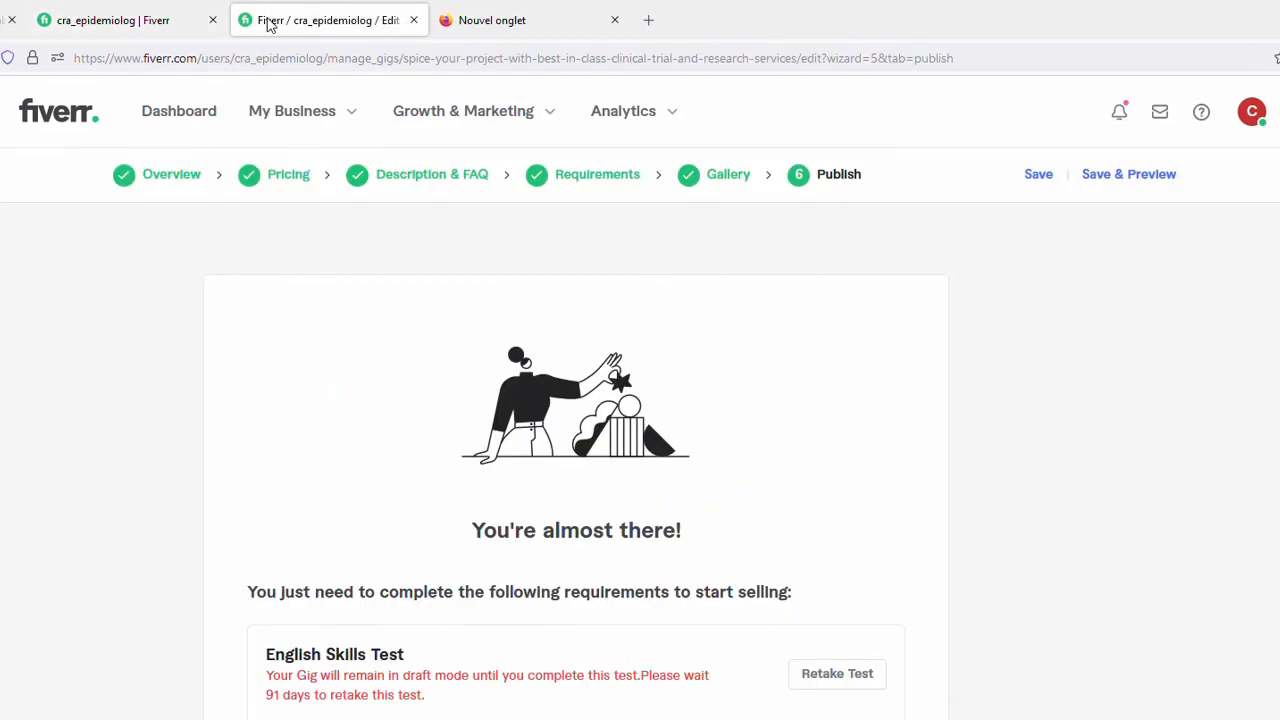
scroll(657, 425, down, 3)
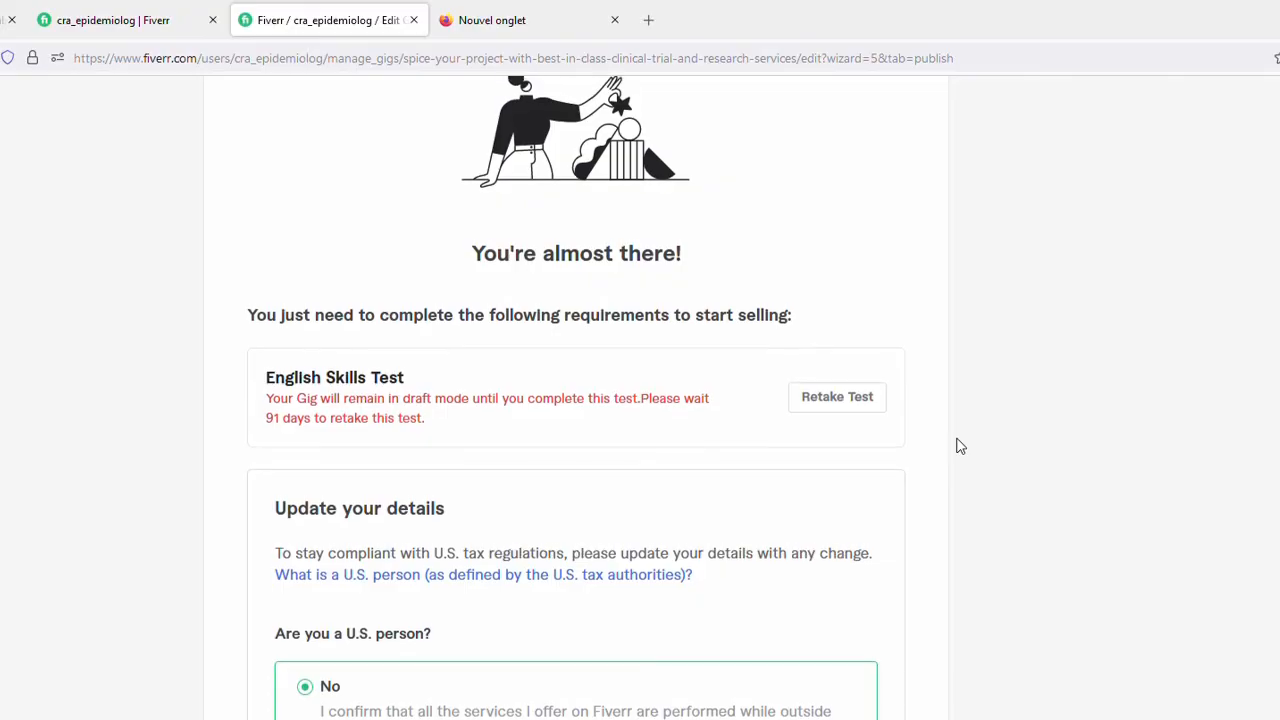
scroll(957, 443, up, 3)
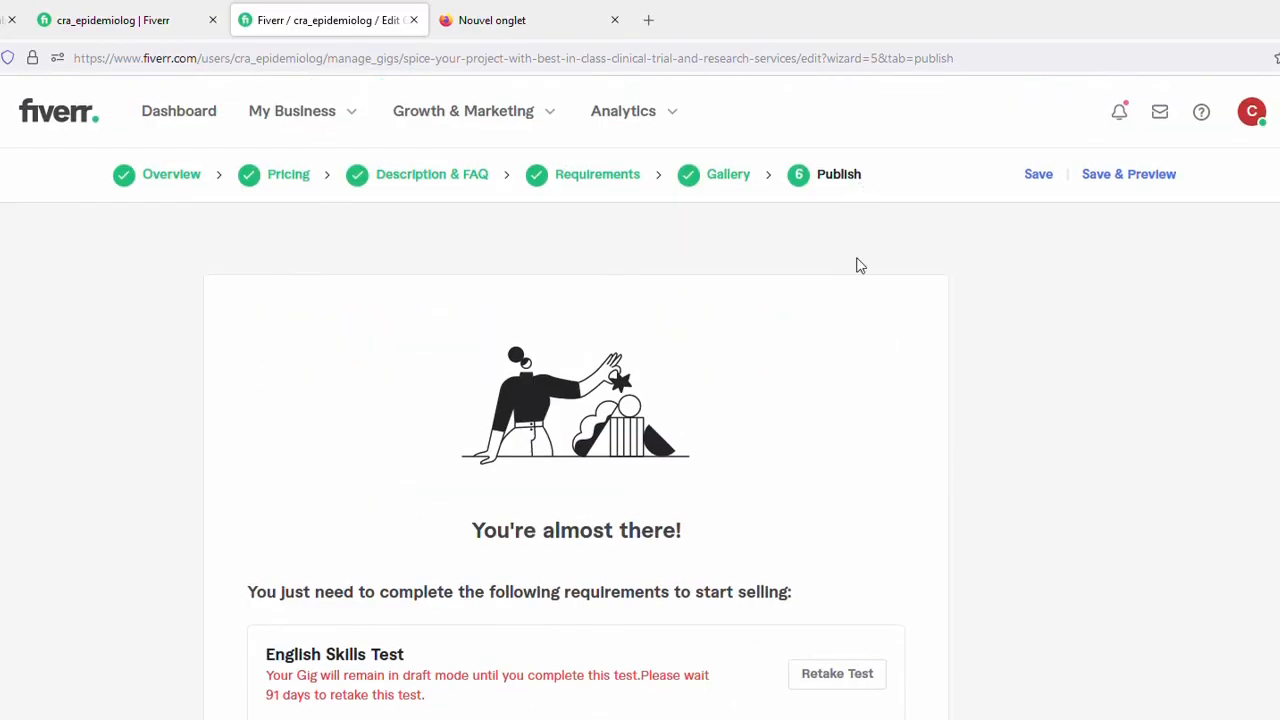